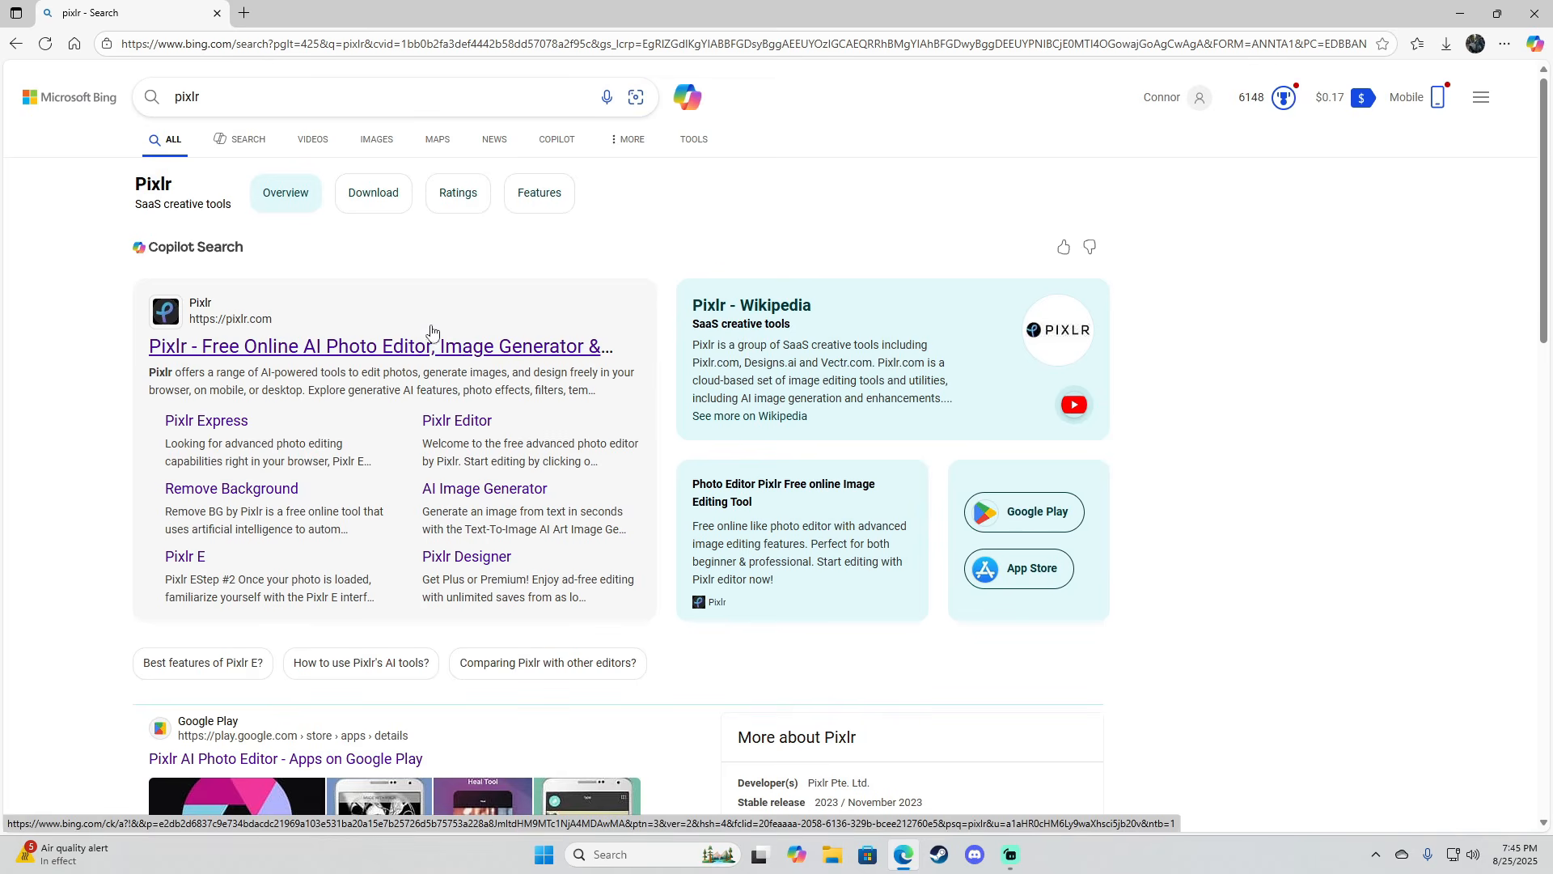
Open the Pixlr website from the search results for "pixlr"
drag(178, 96, 232, 111)
click(125, 190)
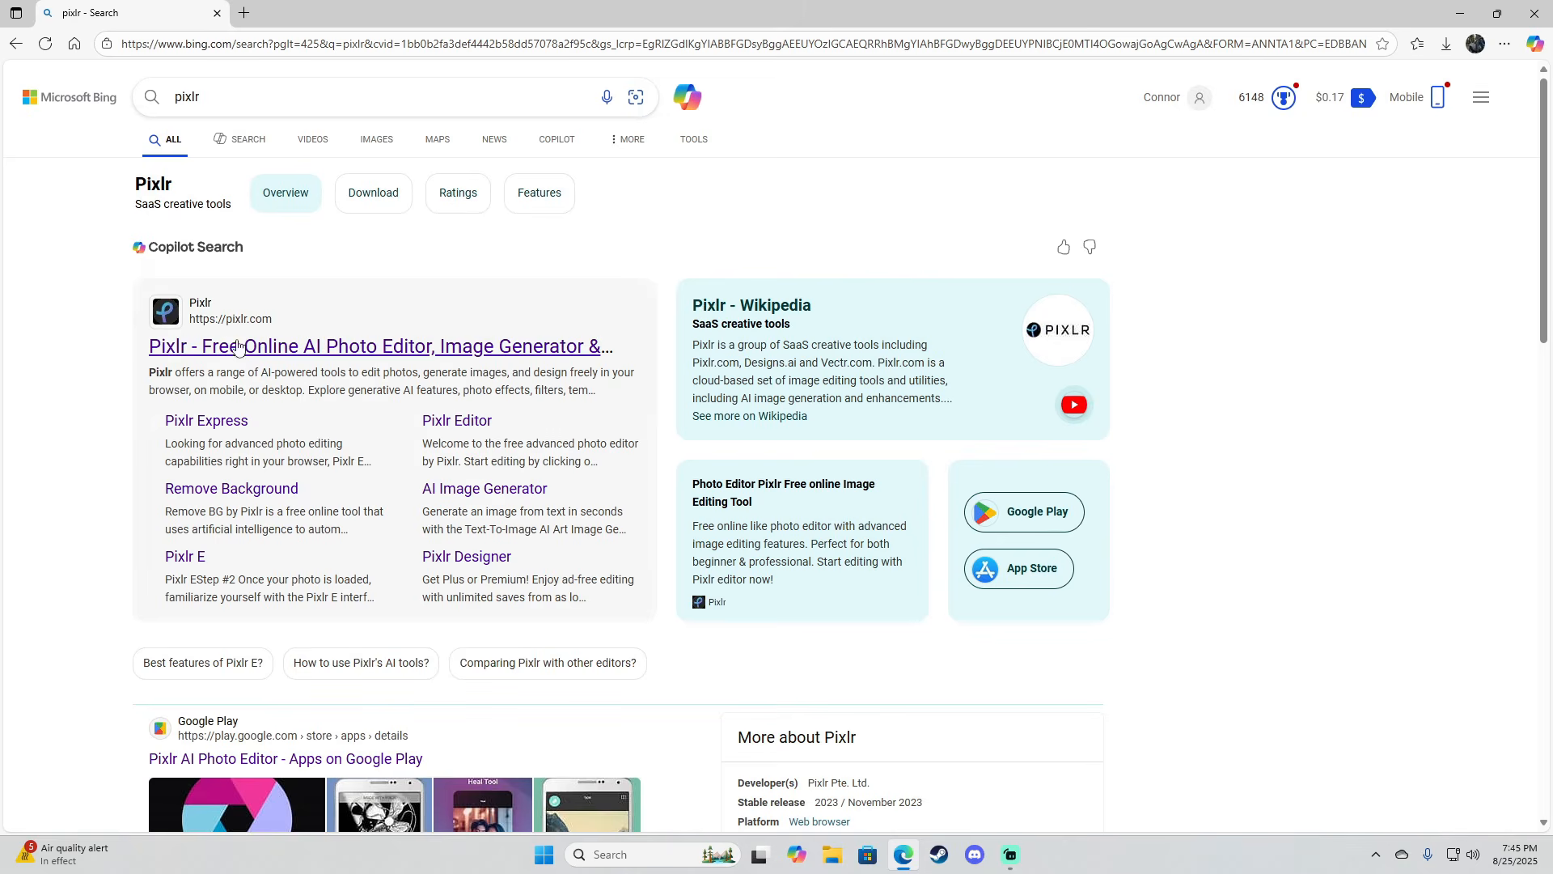
click(248, 349)
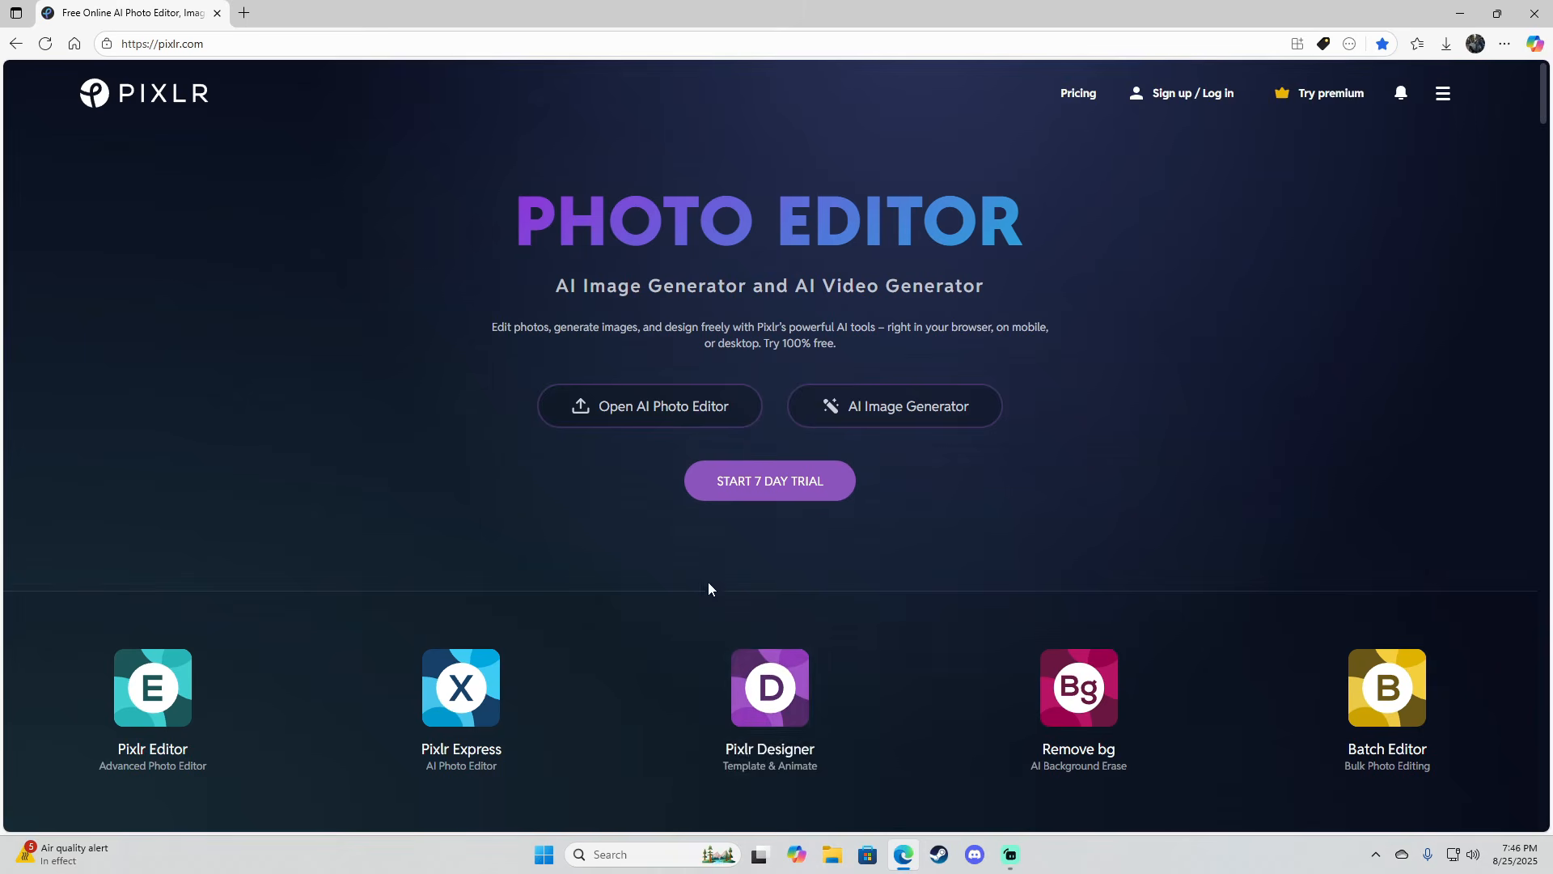
Download the Shirt (torso and arms) template from the Classic clothing page of the Roblox Creator Hub documentation
mouse_move(904, 866)
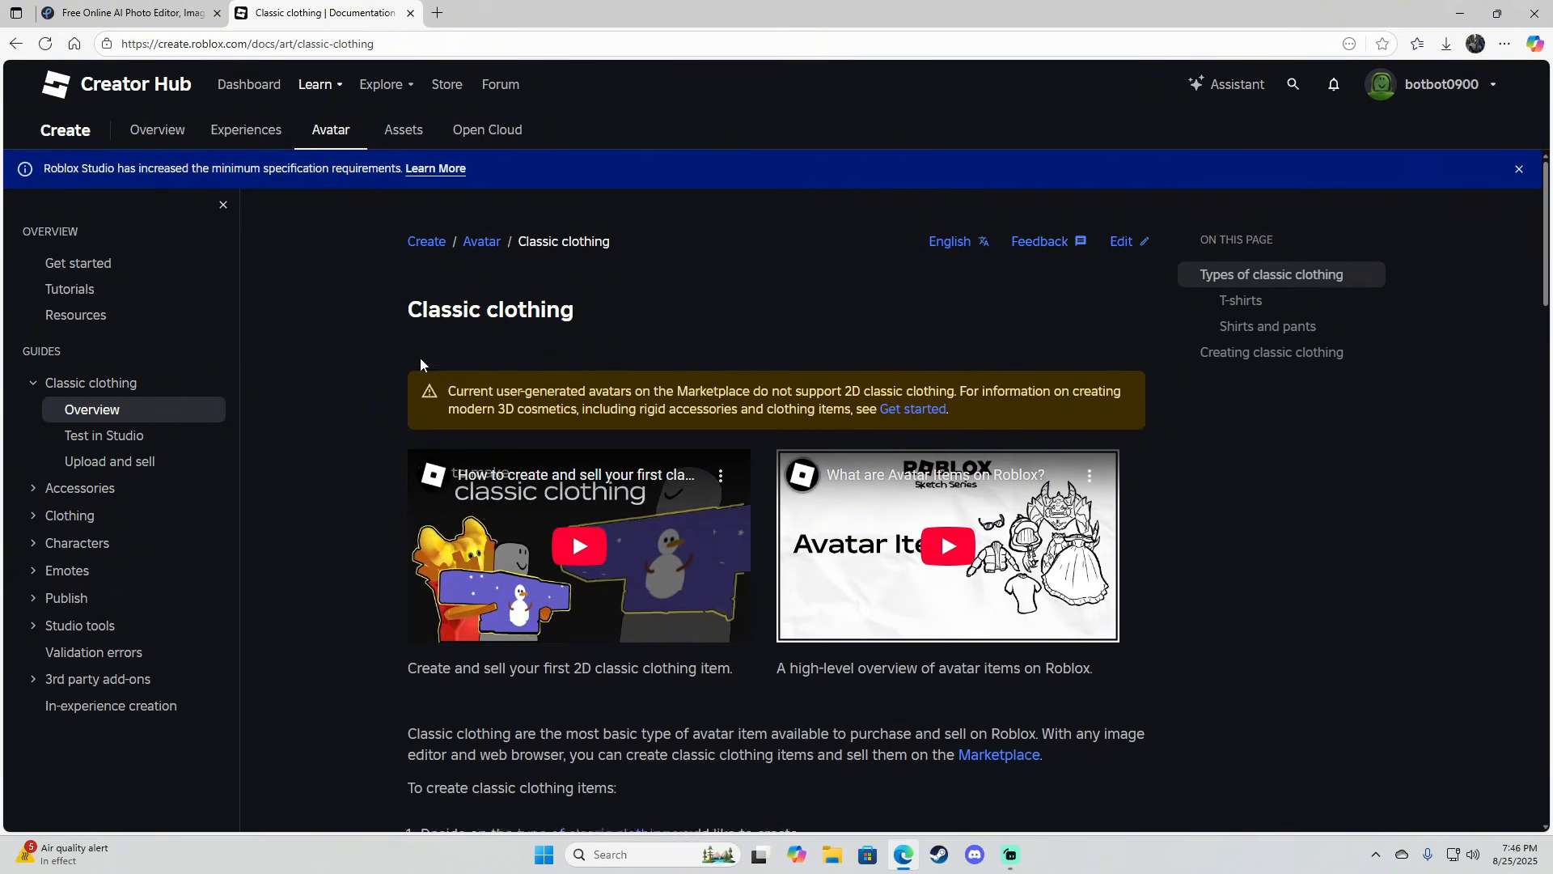
scroll(420, 364, down, 4)
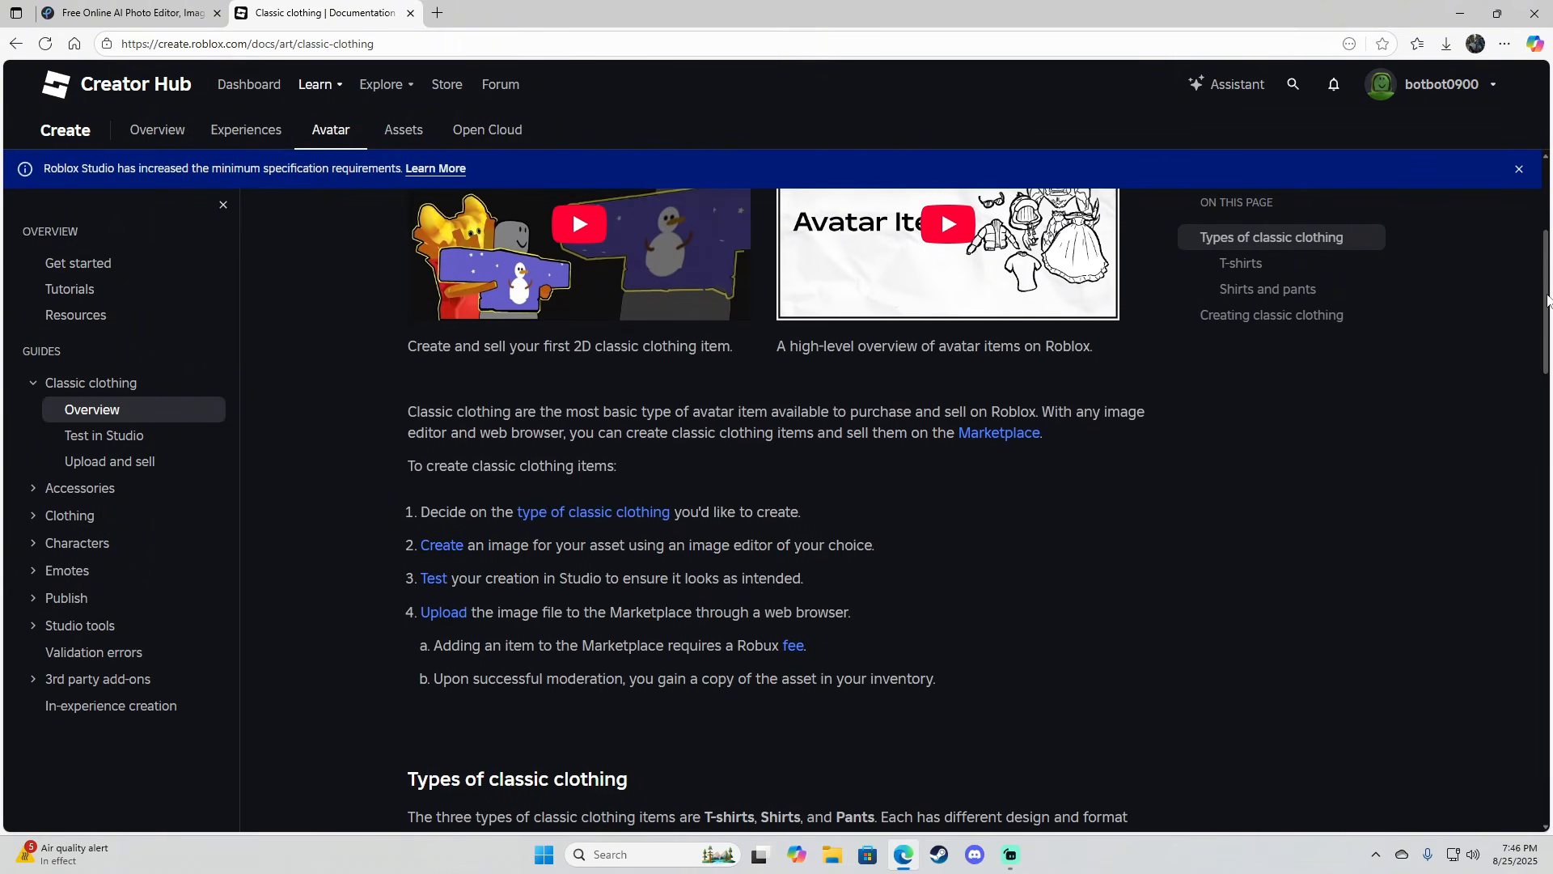
drag(1546, 297, 1505, 555)
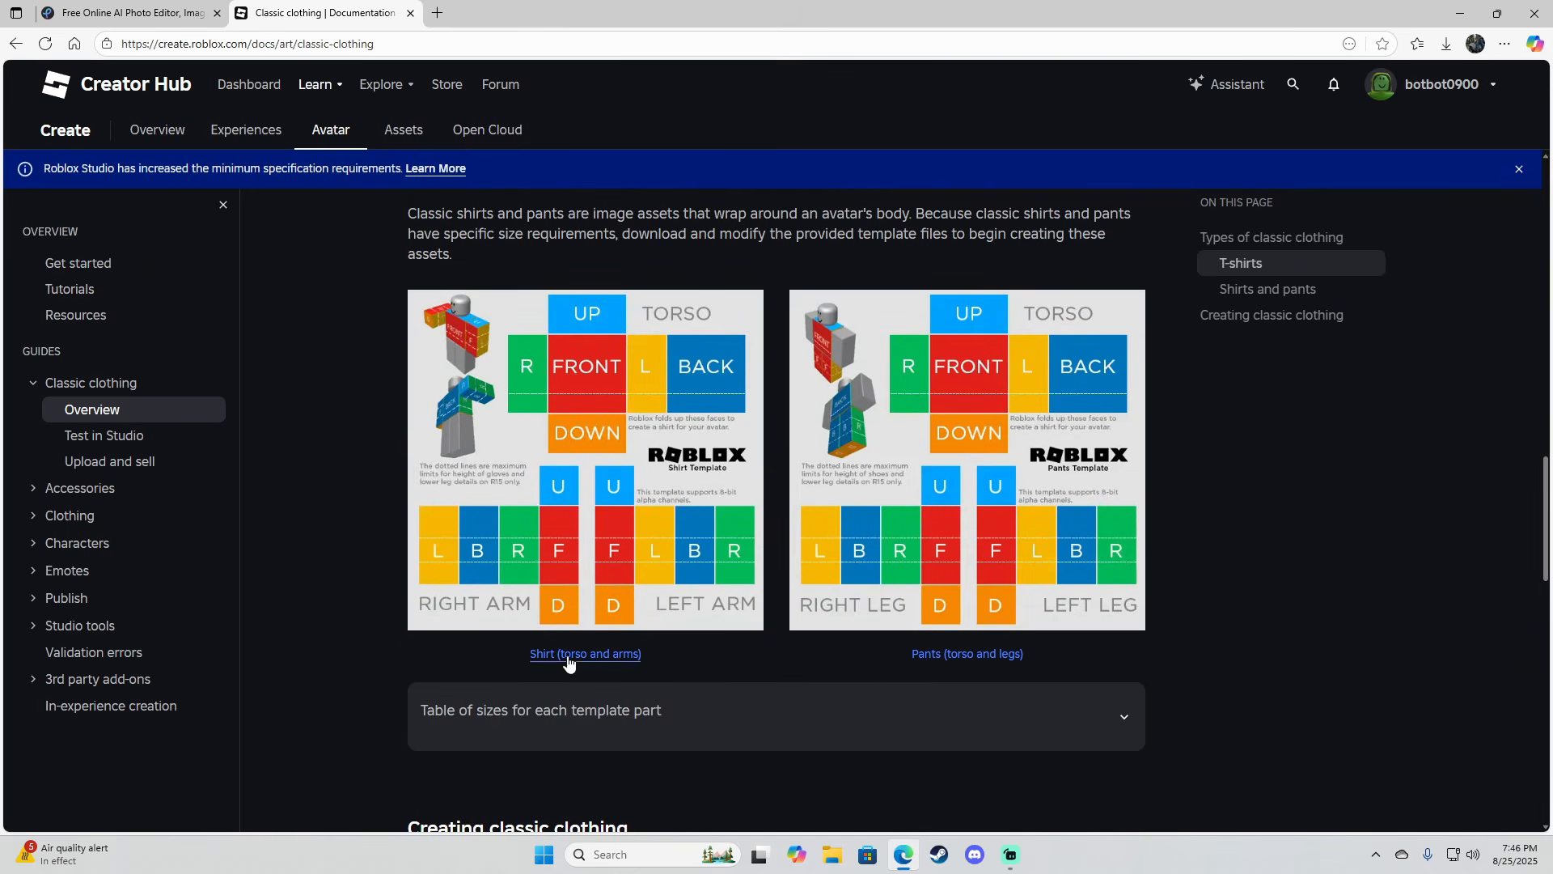
click(547, 657)
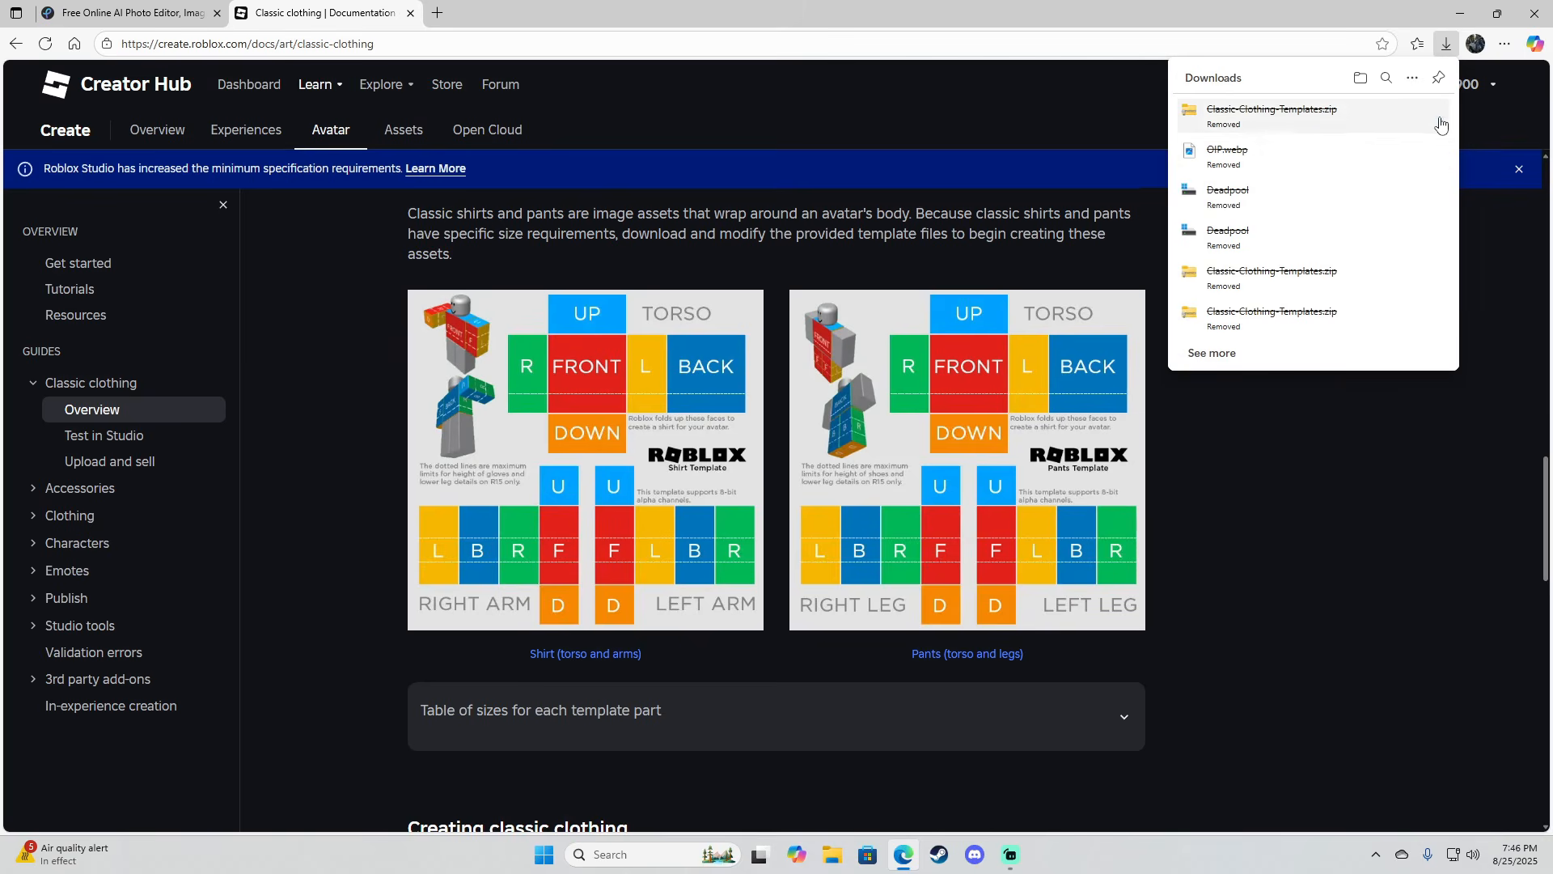
Switch back to Pixlr, launch Pixlr Editor and open Roblox Template Shirt.webp from the Roblox Clothing folder
click(132, 15)
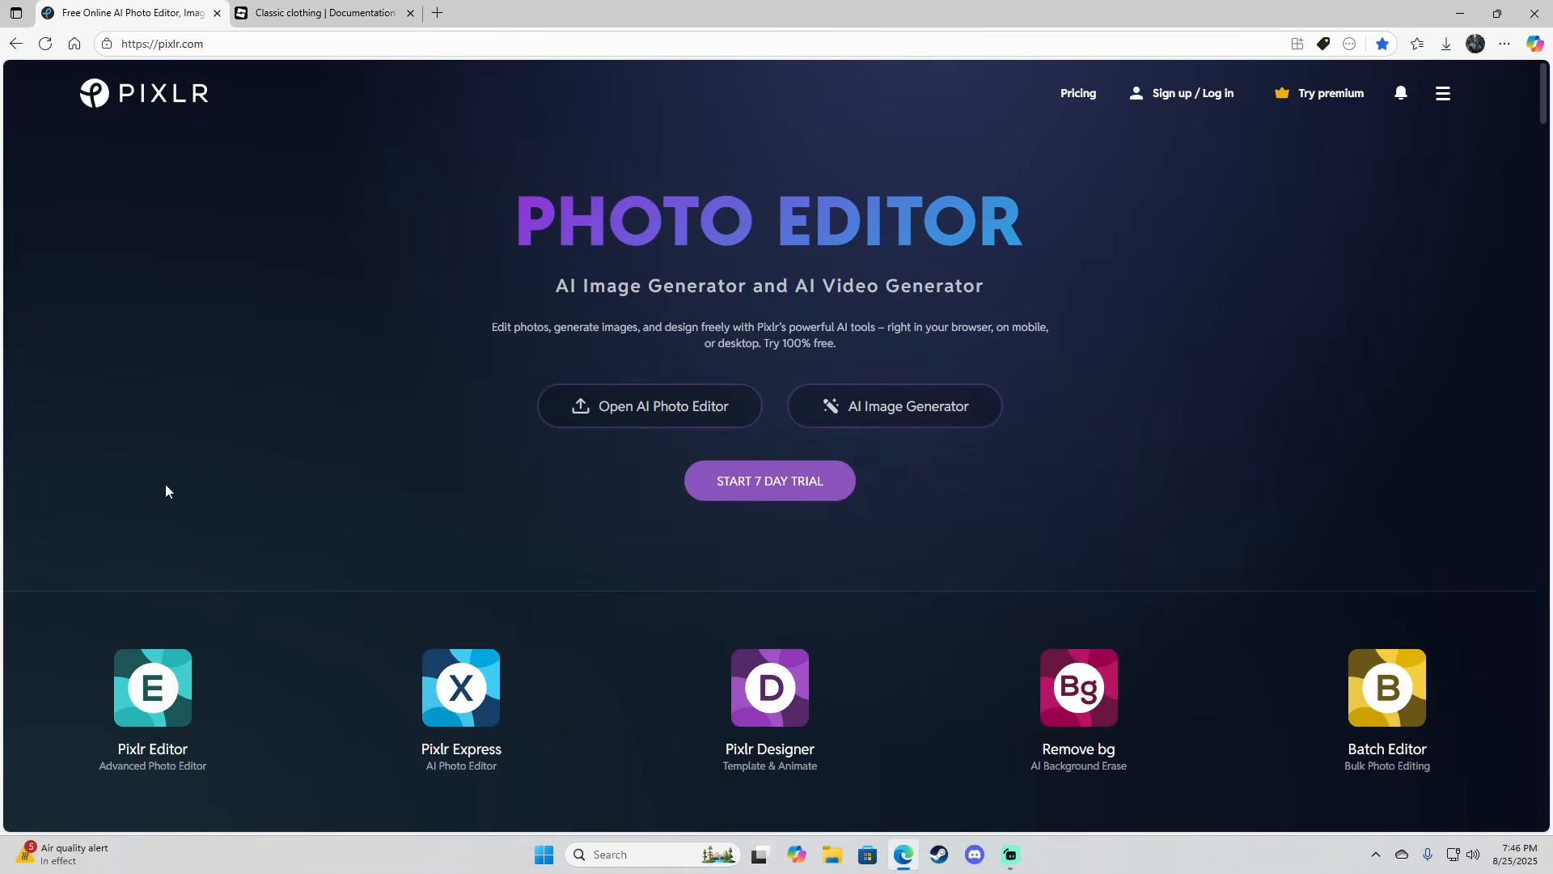
click(149, 729)
click(389, 344)
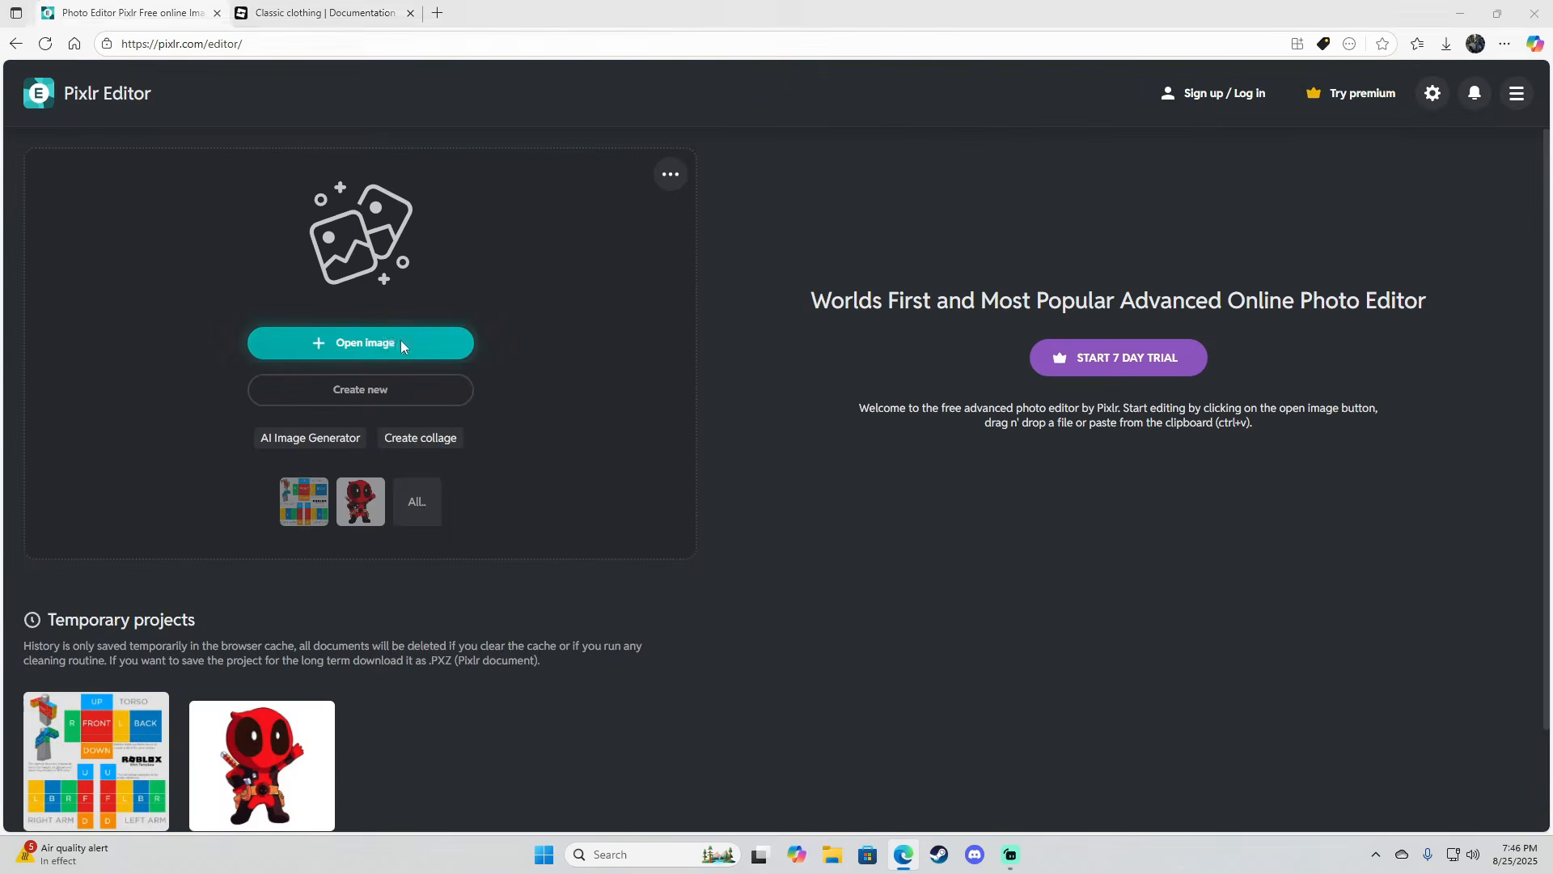
scroll(361, 255, down, 3)
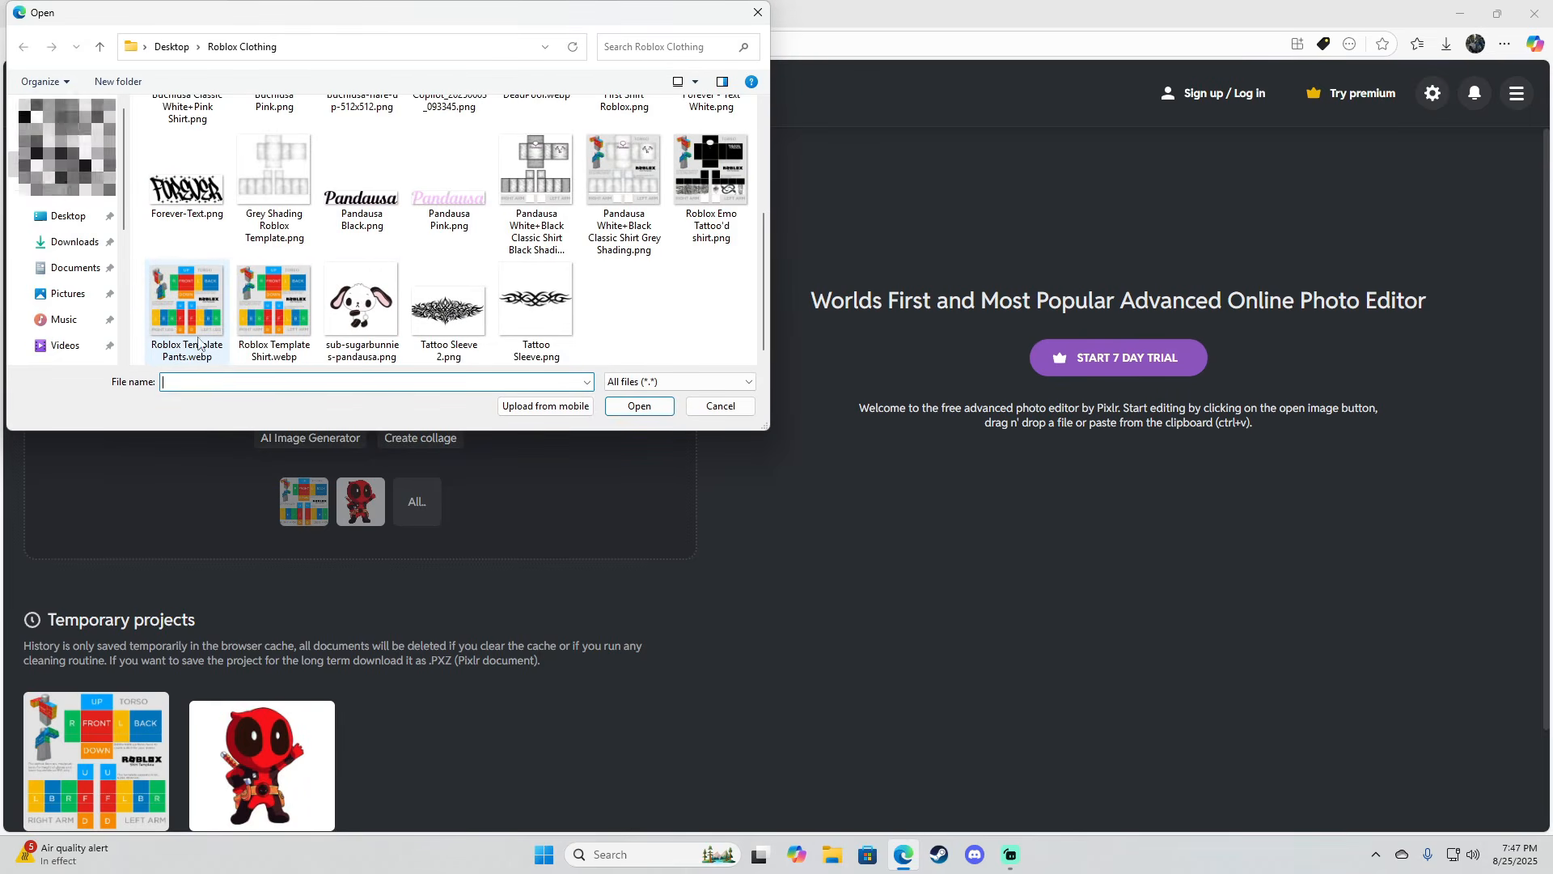
click(272, 307)
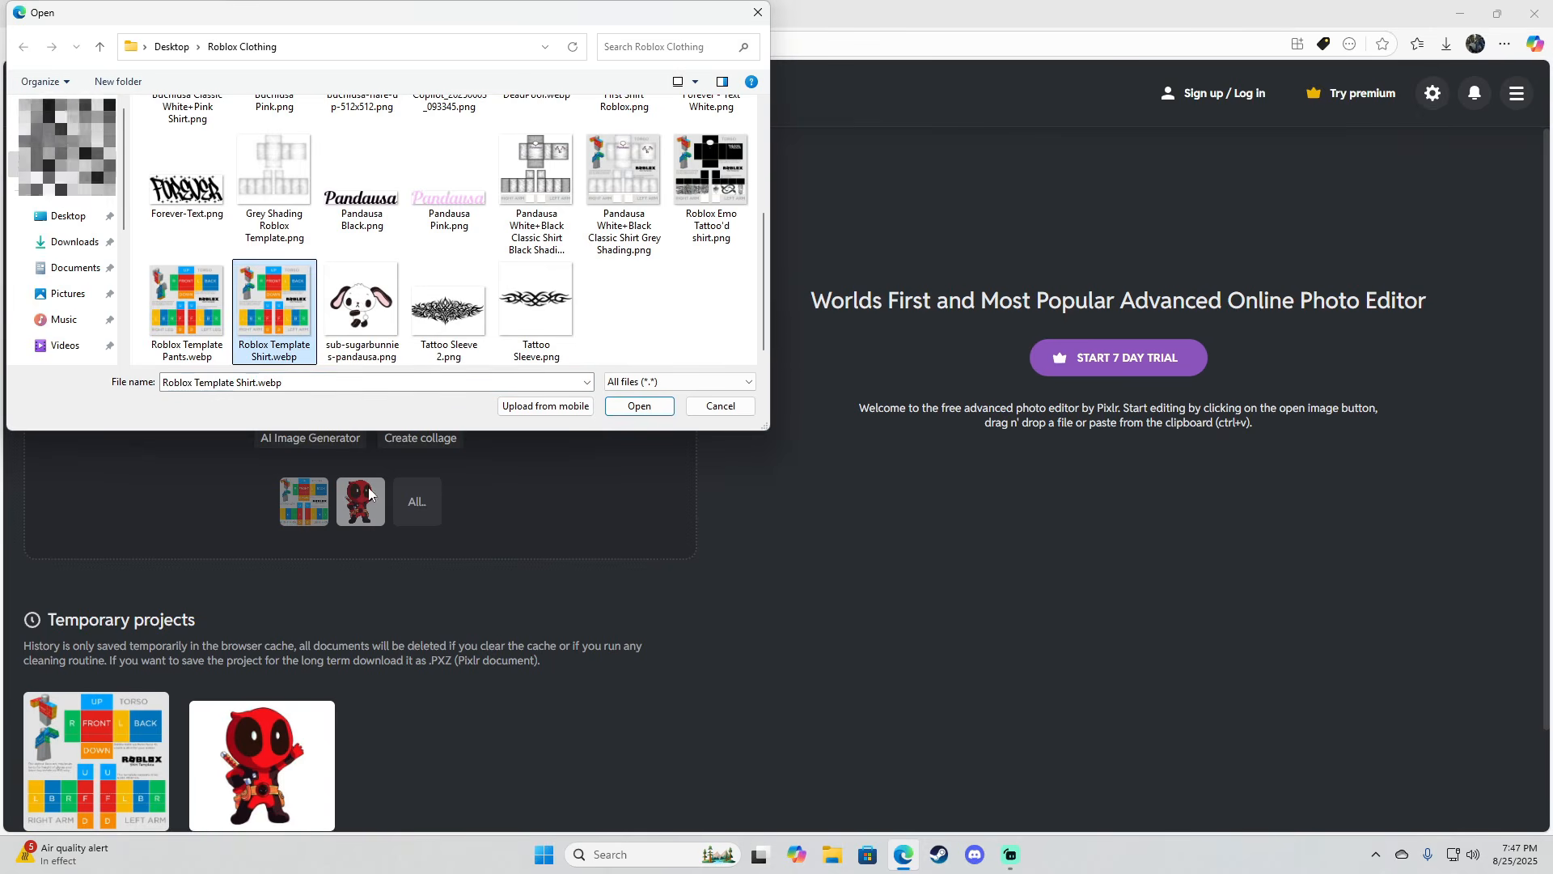
click(639, 405)
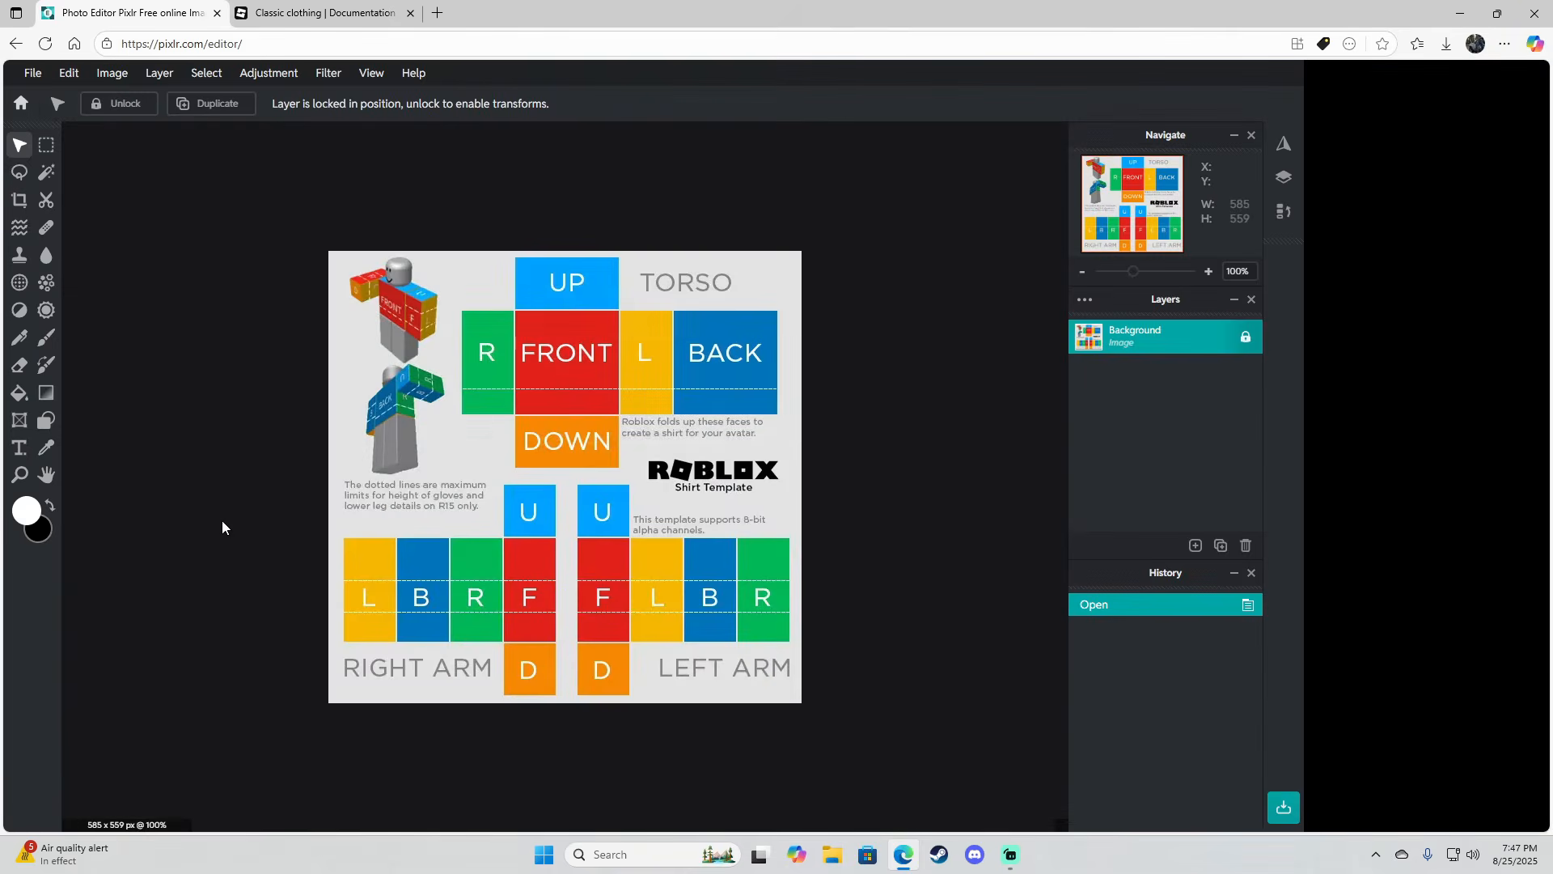
Examine the torso and arm panels of the shirt template up close
scroll(789, 225, down, 1)
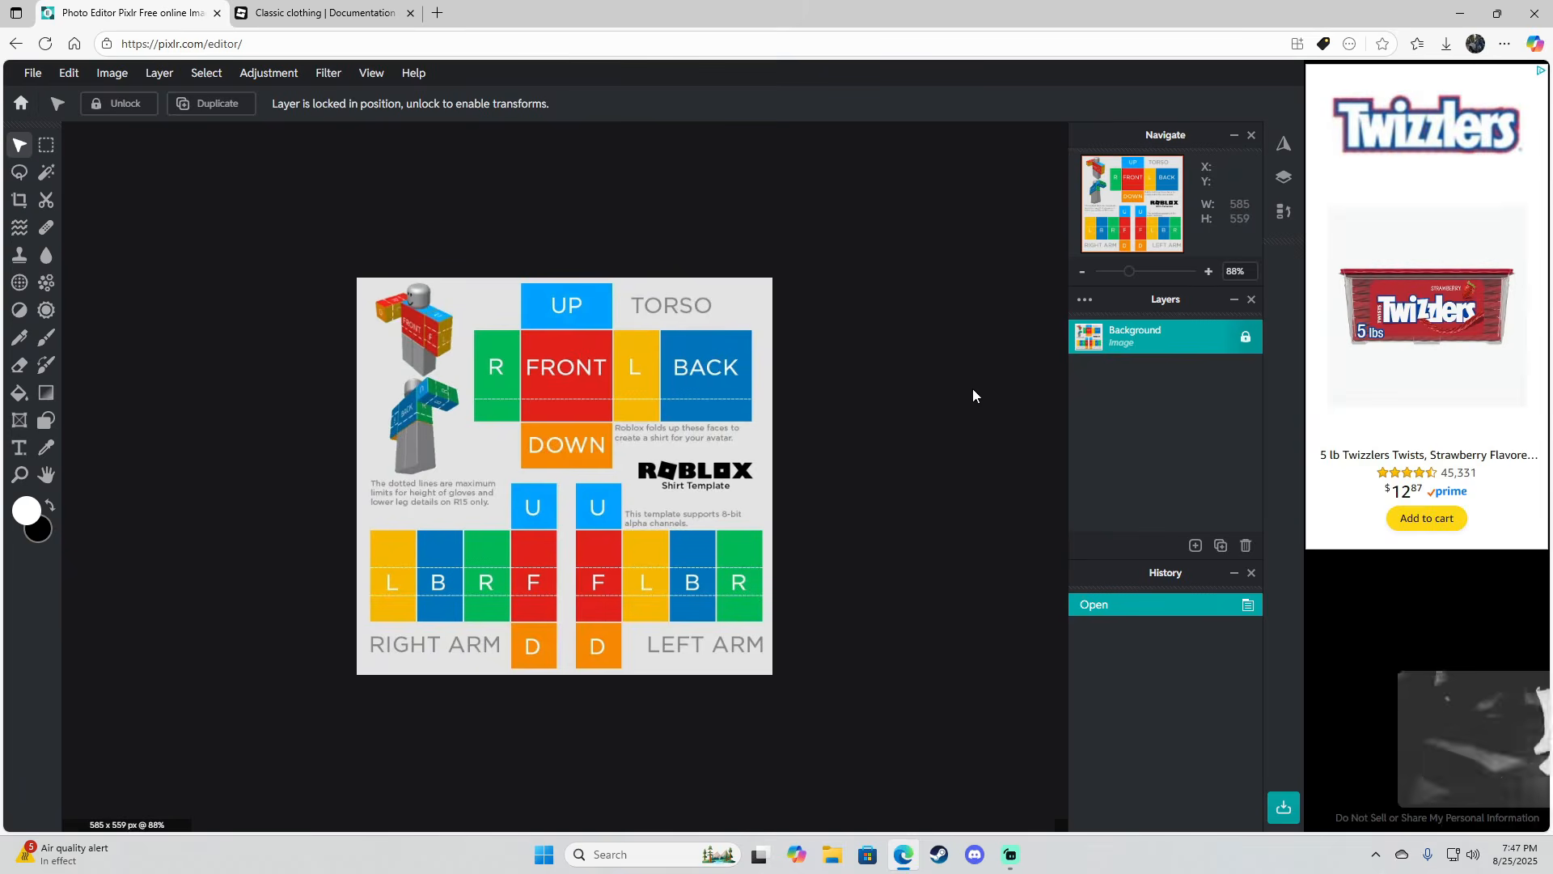
scroll(992, 405, up, 4)
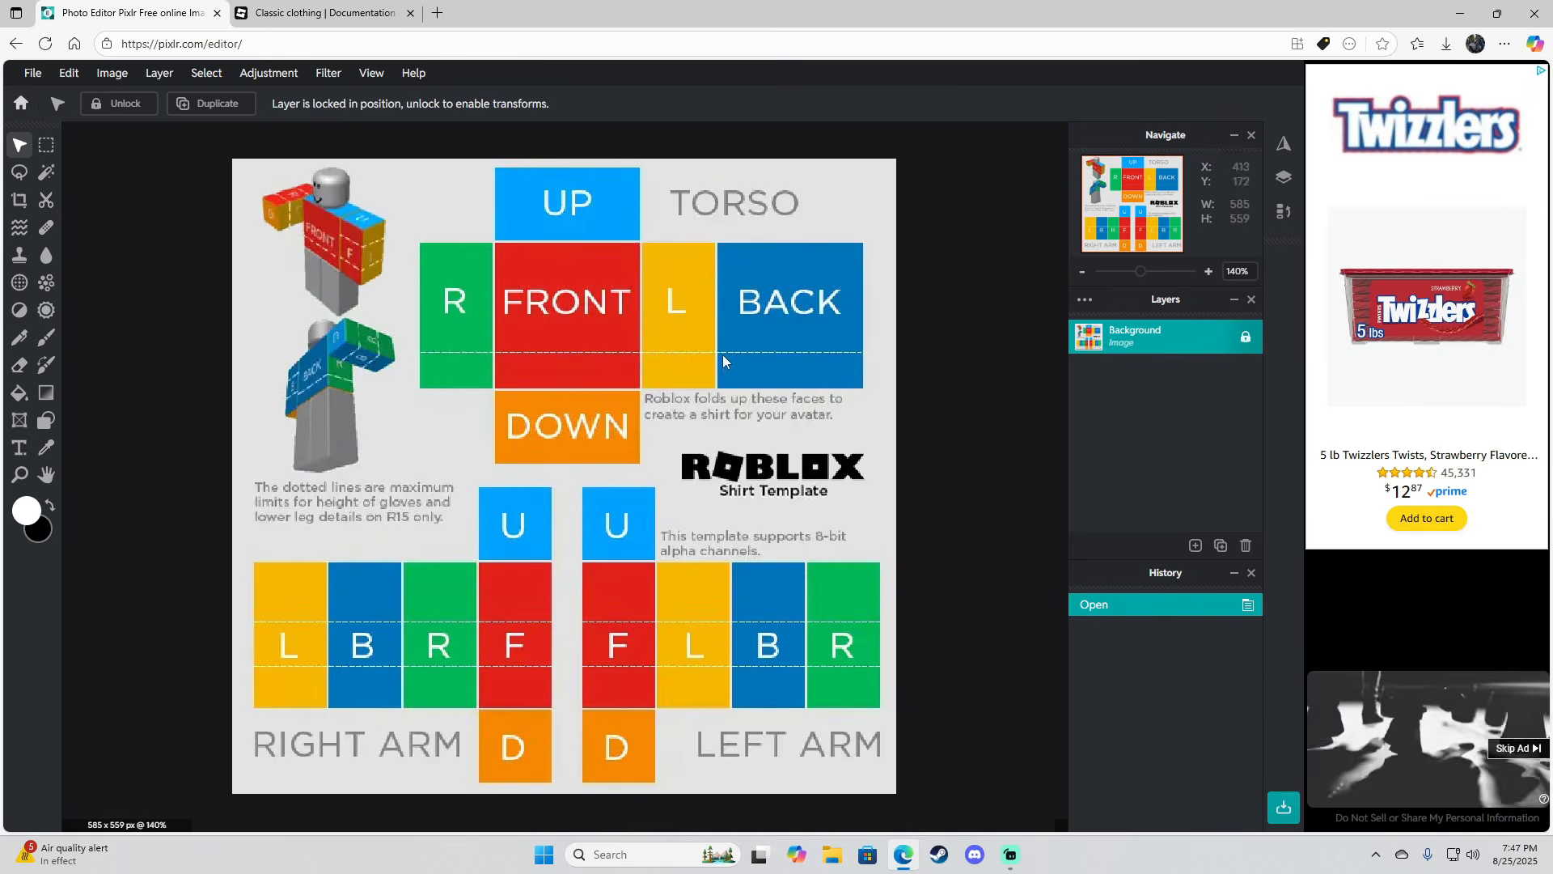
scroll(592, 574, down, 1)
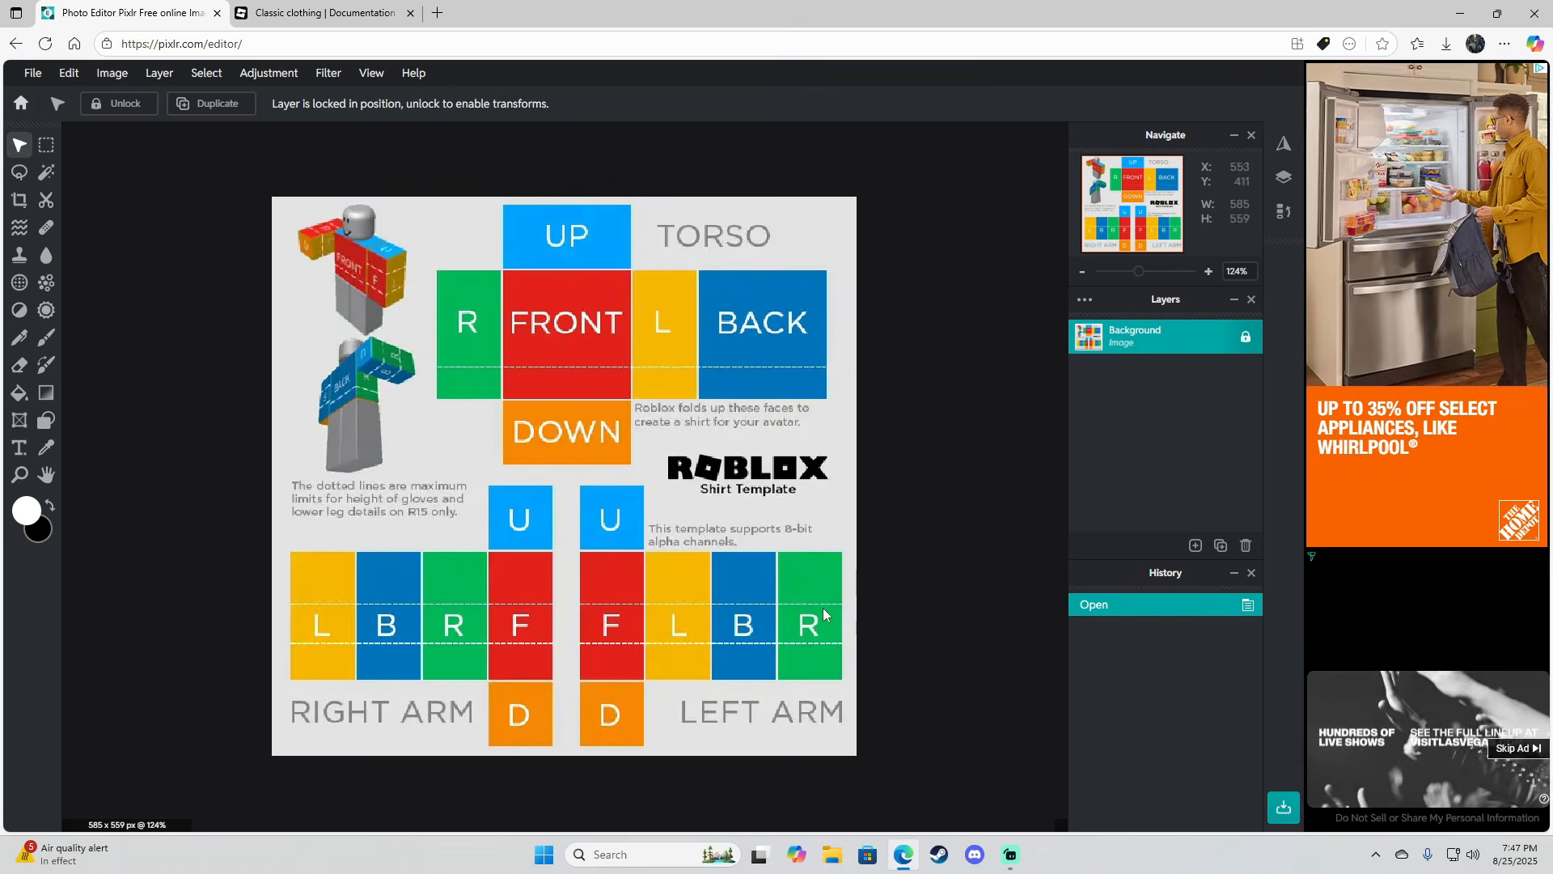
scroll(817, 585, up, 1)
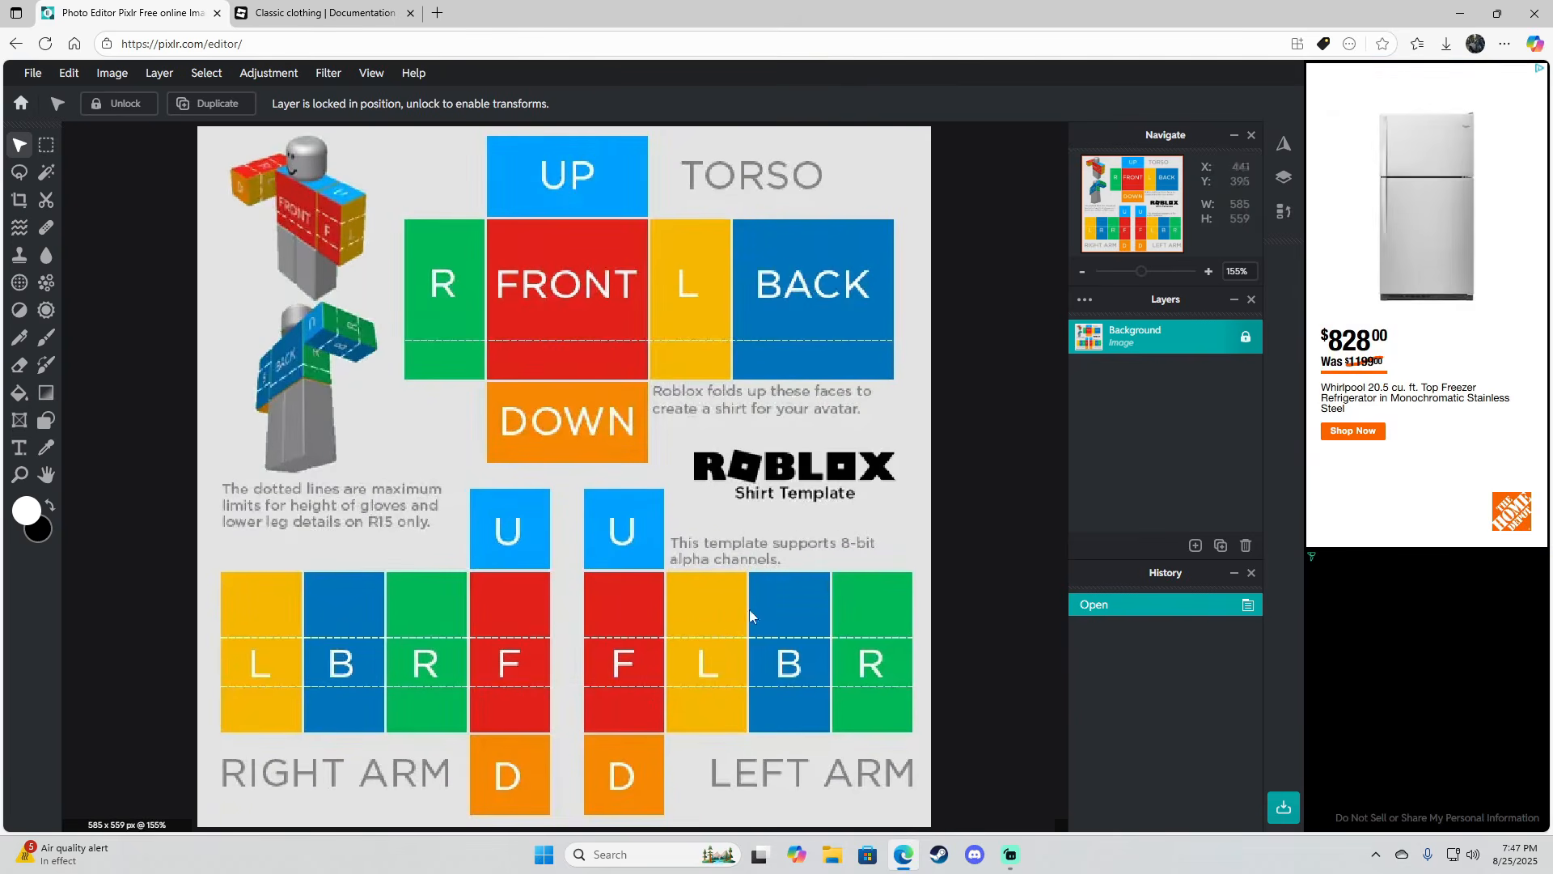
scroll(710, 197, up, 2)
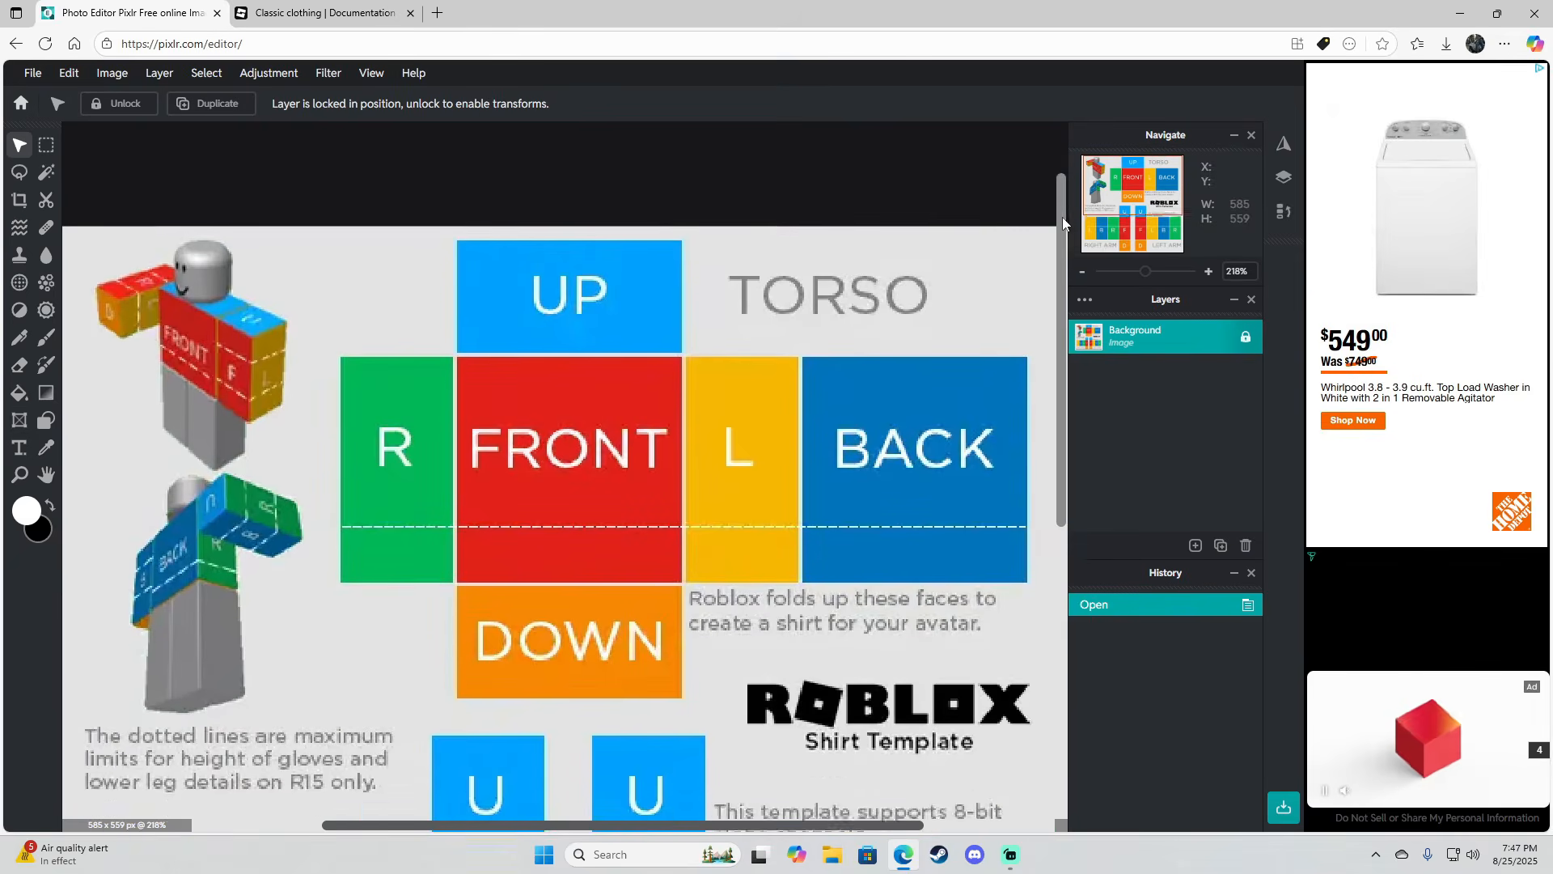
drag(1062, 218, 1062, 210)
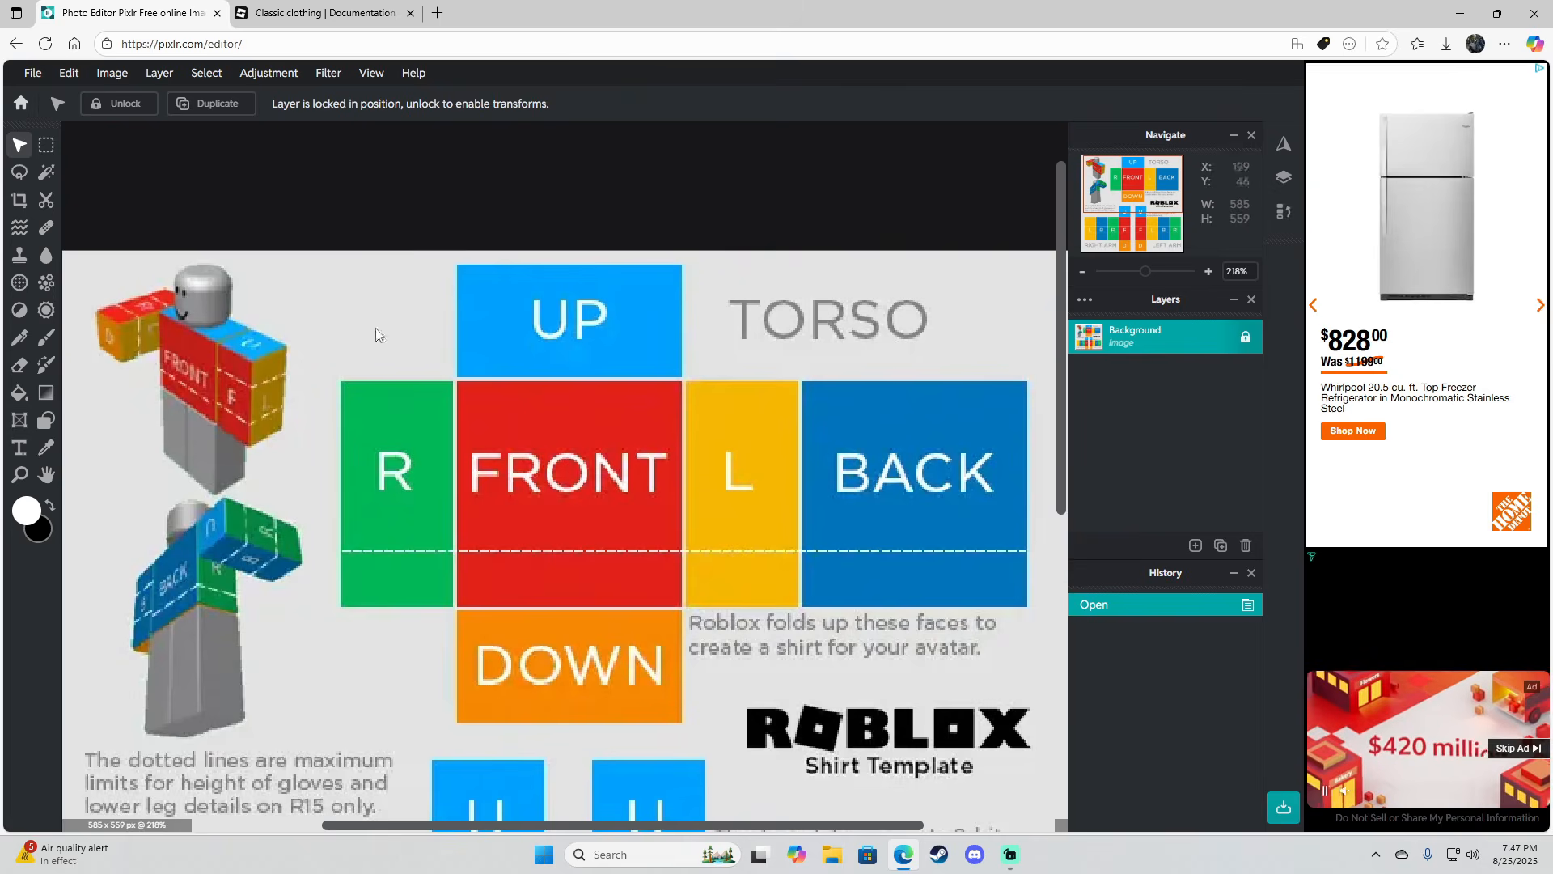
Outline the torso's blue UP panel with a rectangular marquee of about 129 × 64 px
click(45, 148)
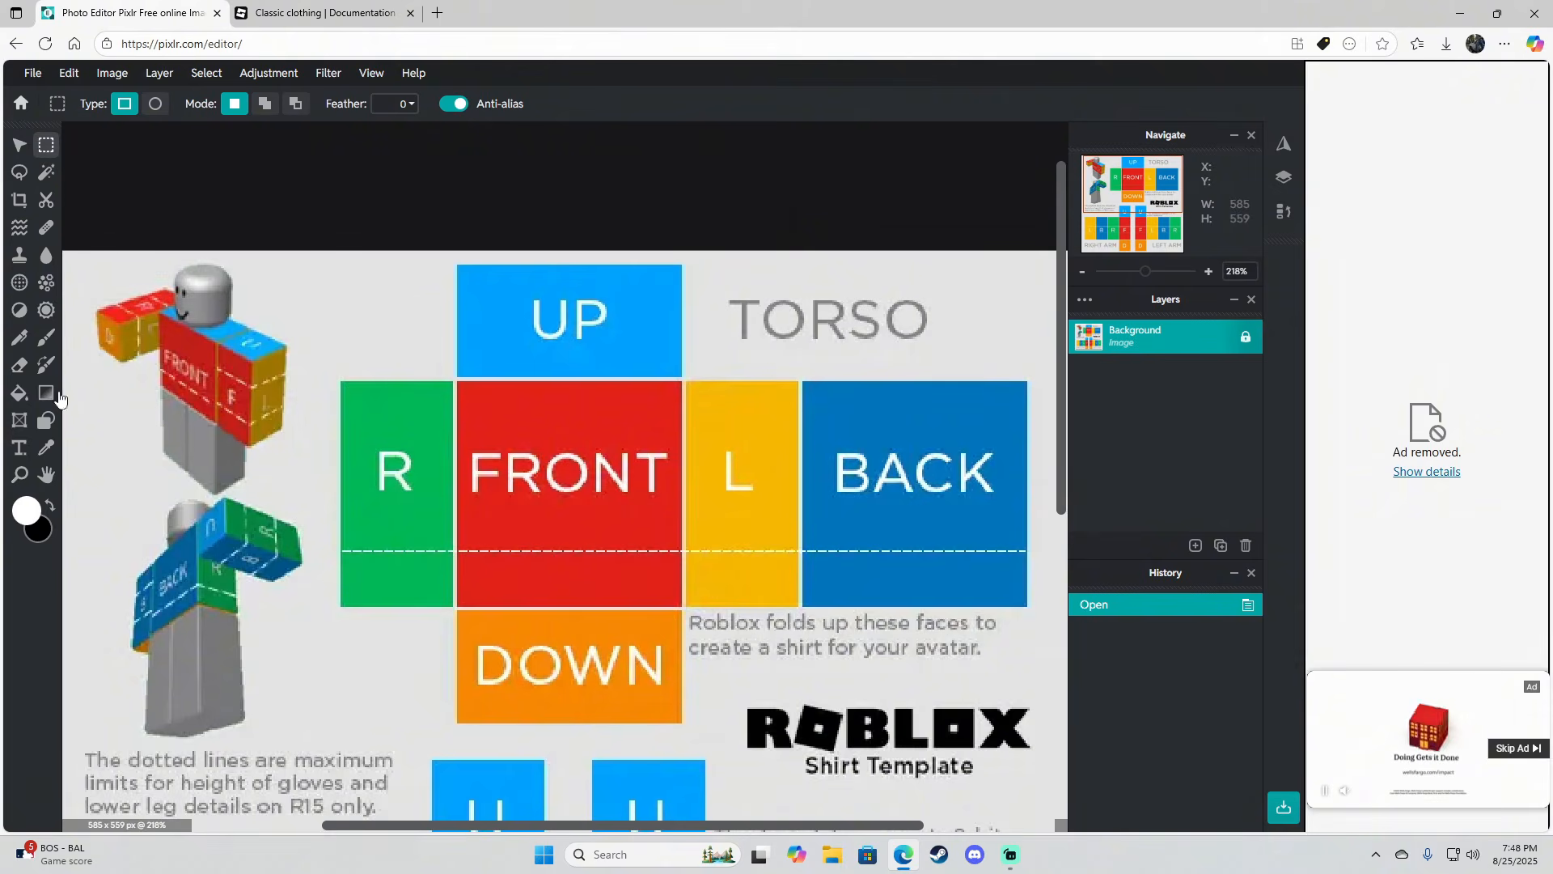
scroll(534, 259, down, 2)
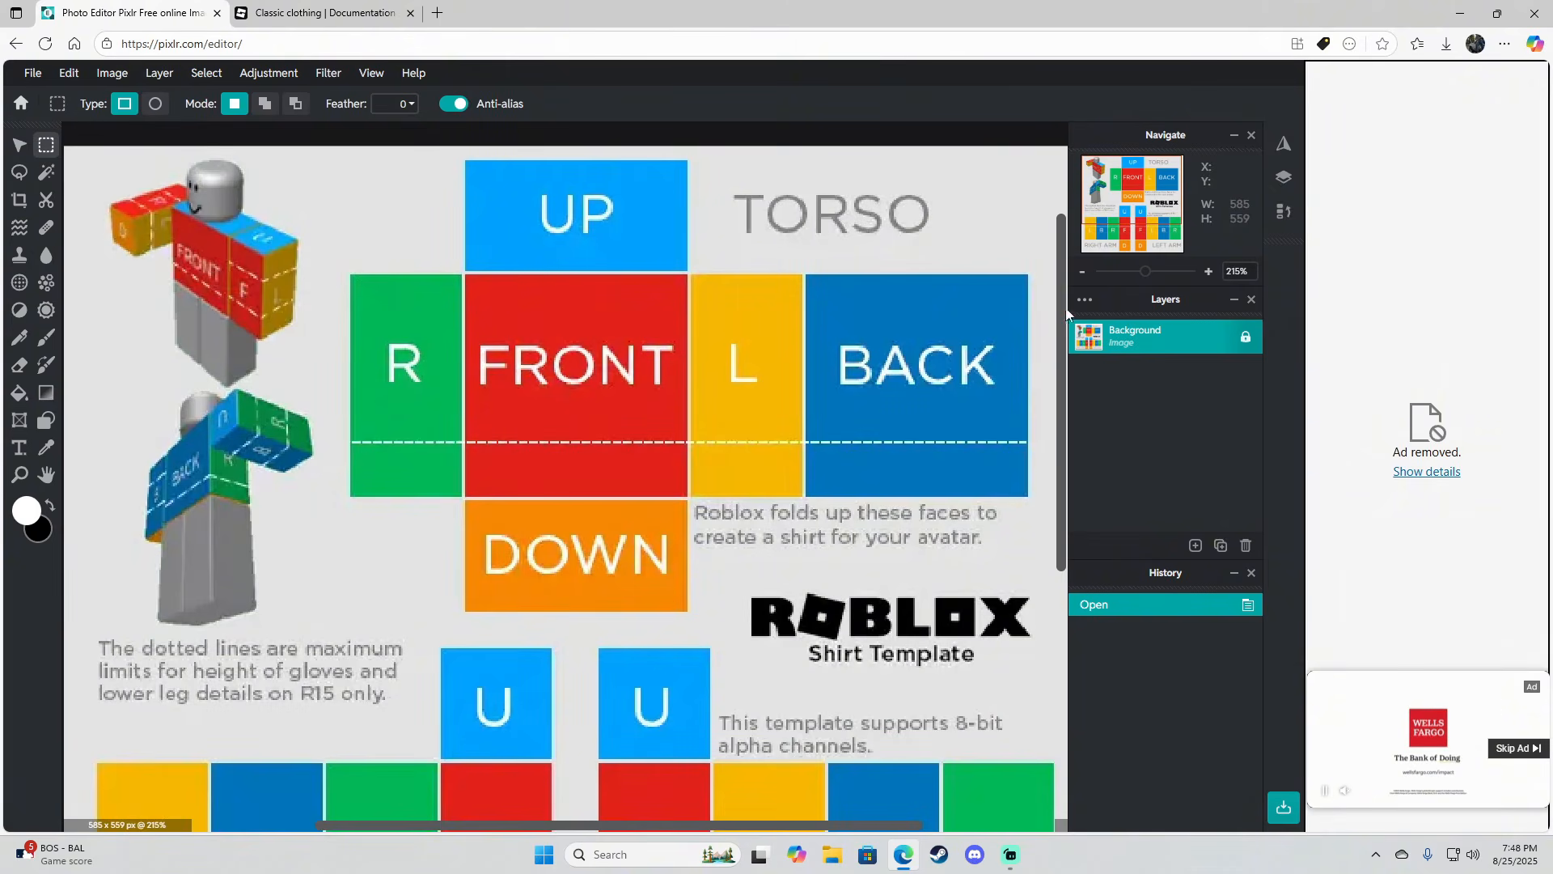
scroll(478, 272, up, 2)
scroll(478, 272, up, 2)
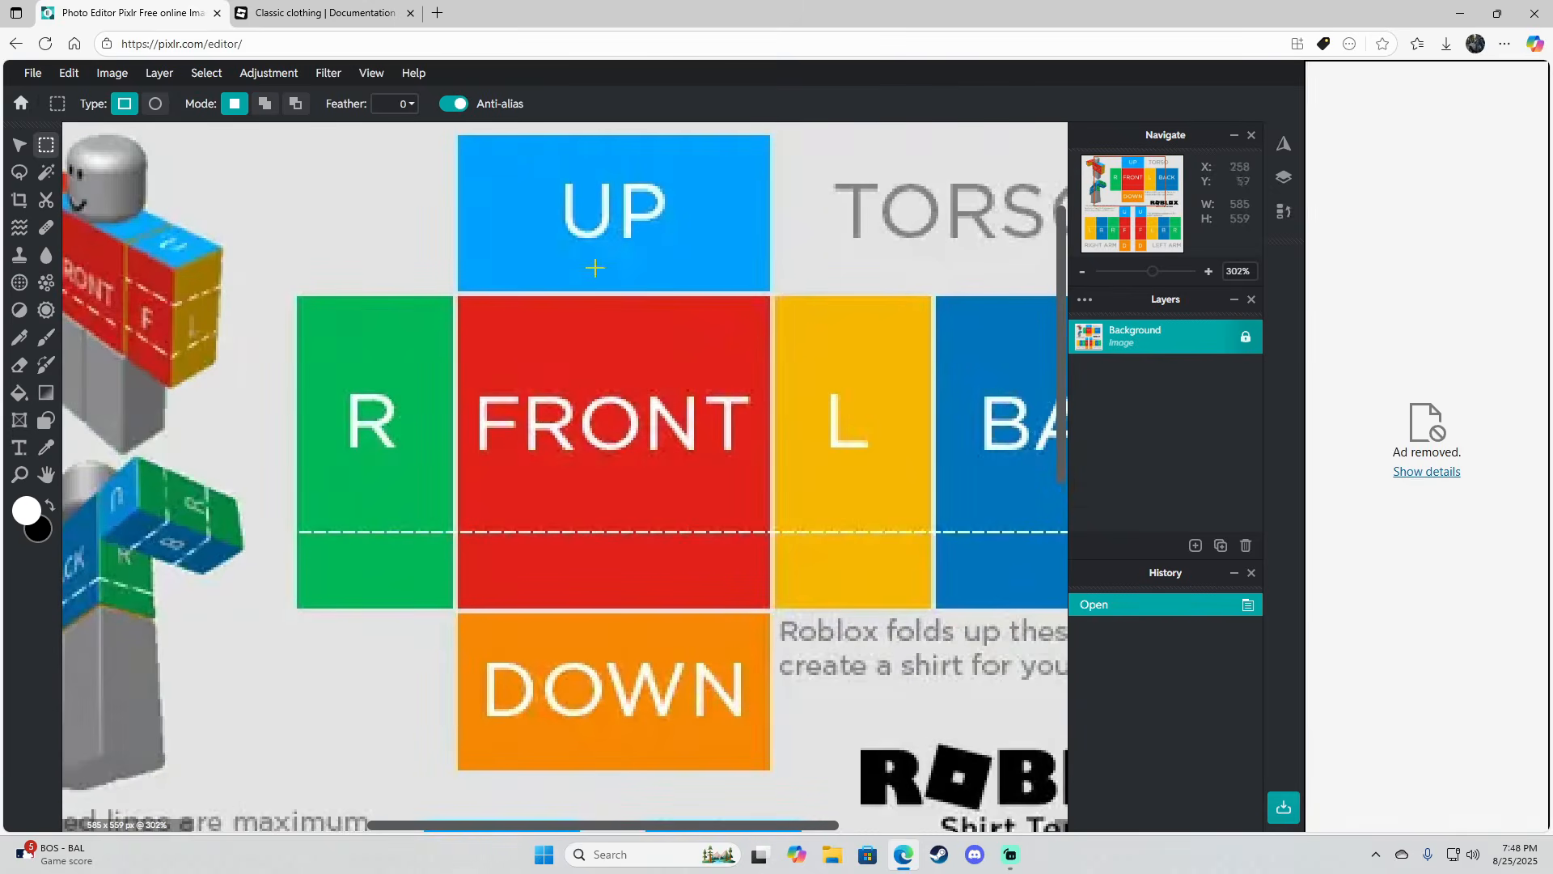
drag(1060, 274, 1071, 212)
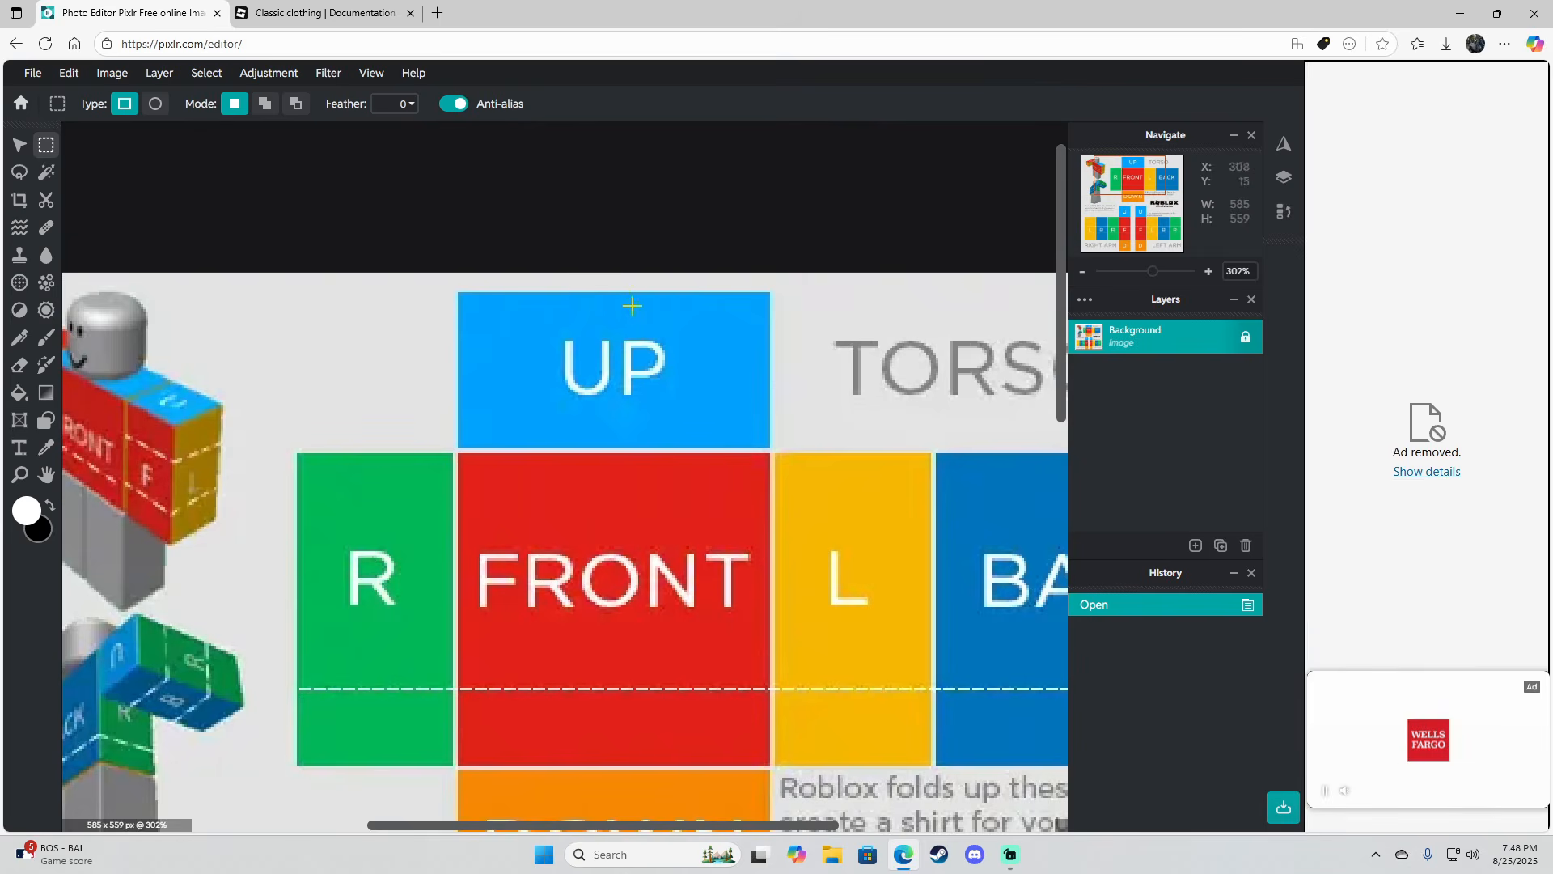
drag(456, 292, 771, 447)
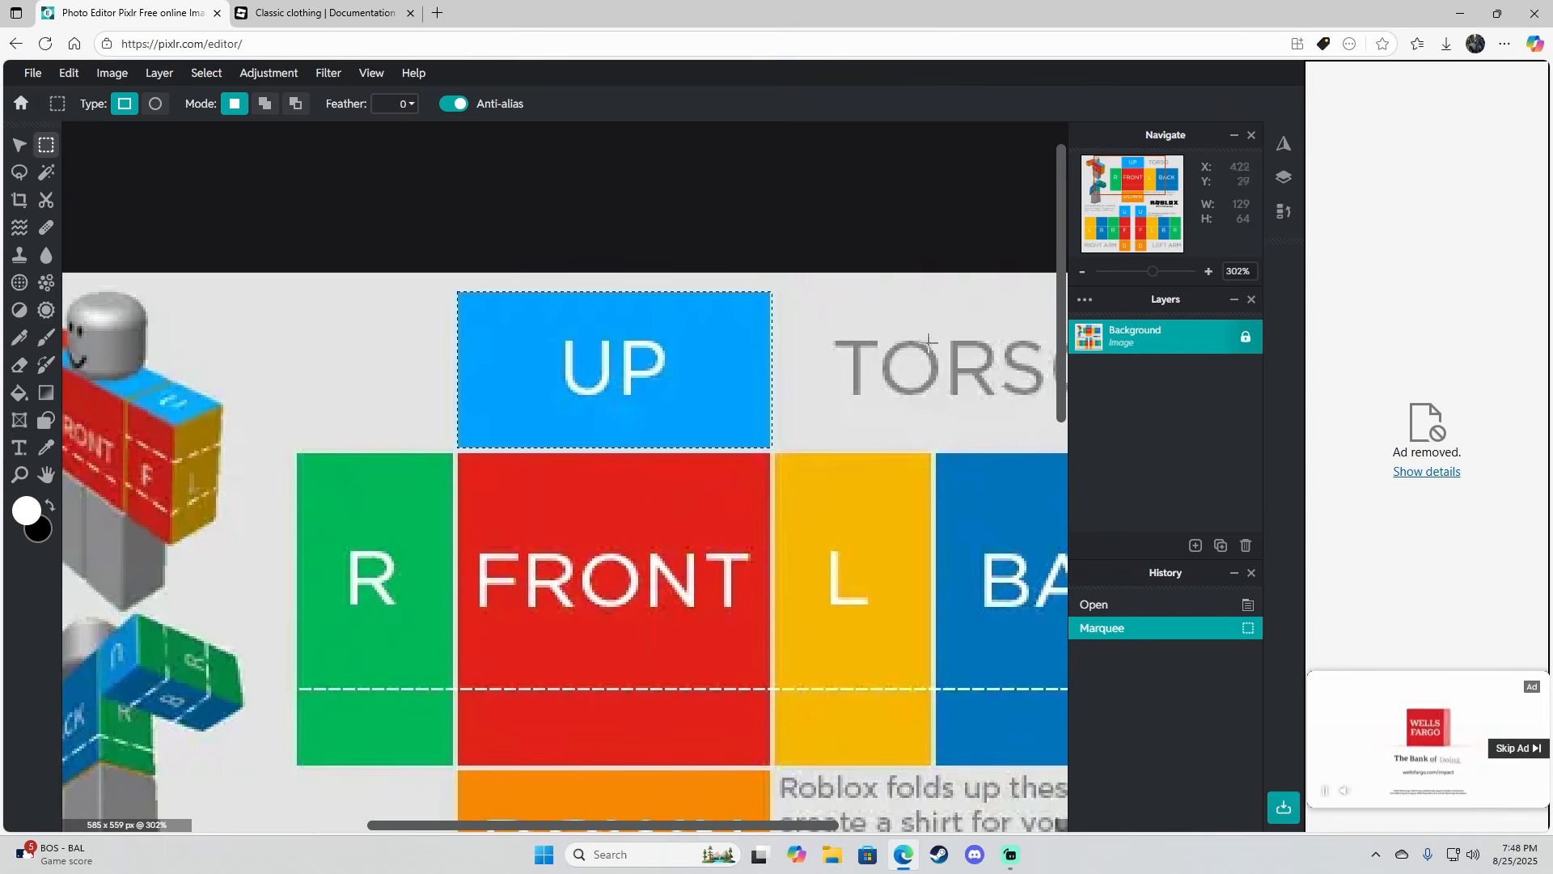
drag(1145, 278, 1168, 272)
drag(1125, 172, 1135, 166)
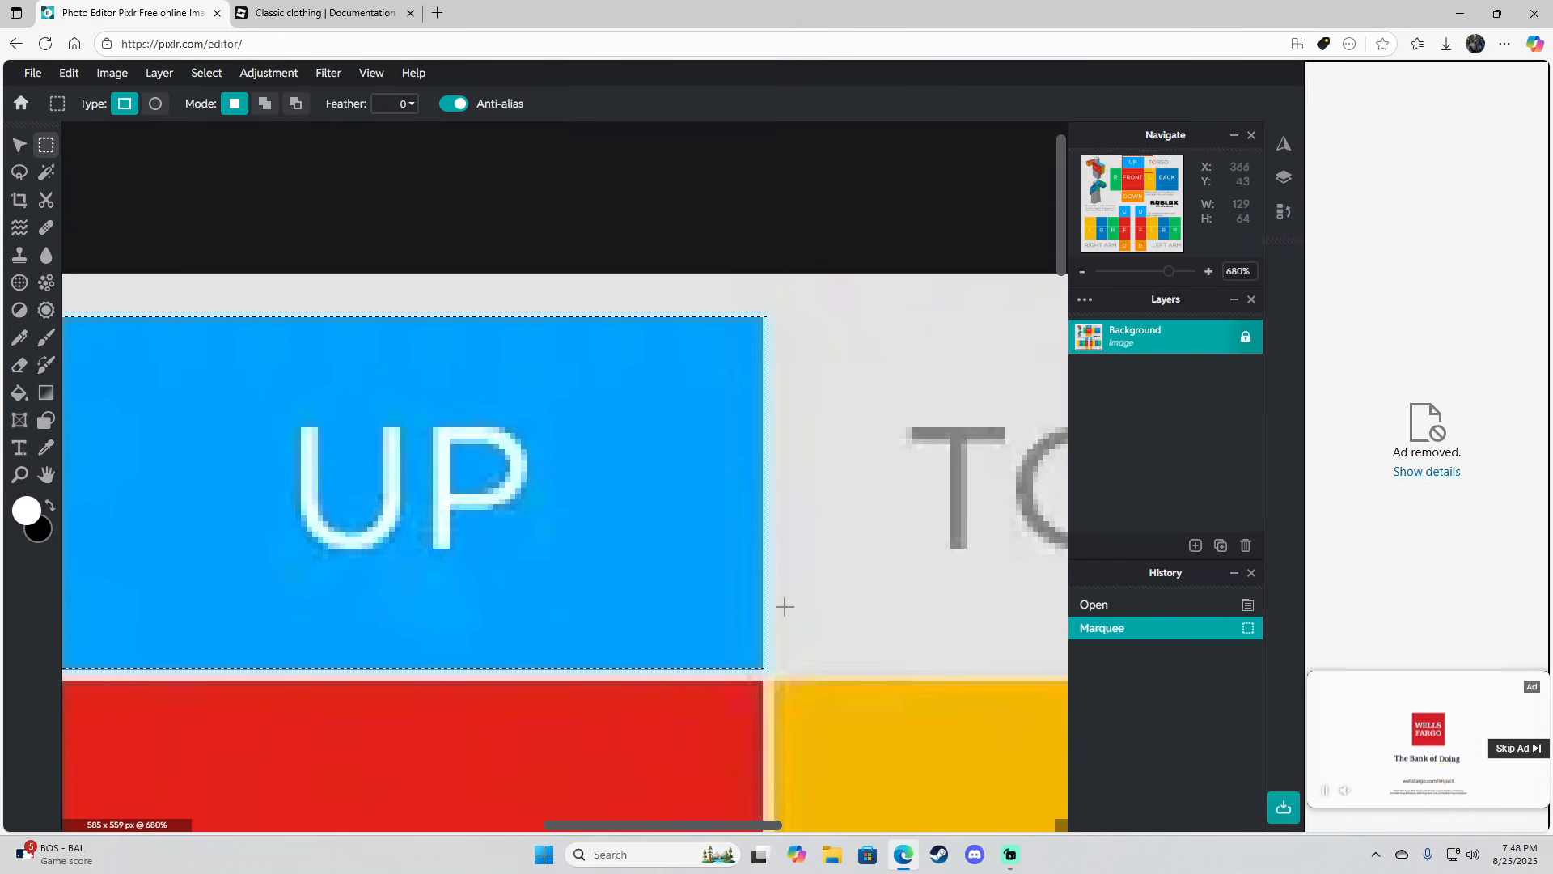
drag(656, 826, 605, 825)
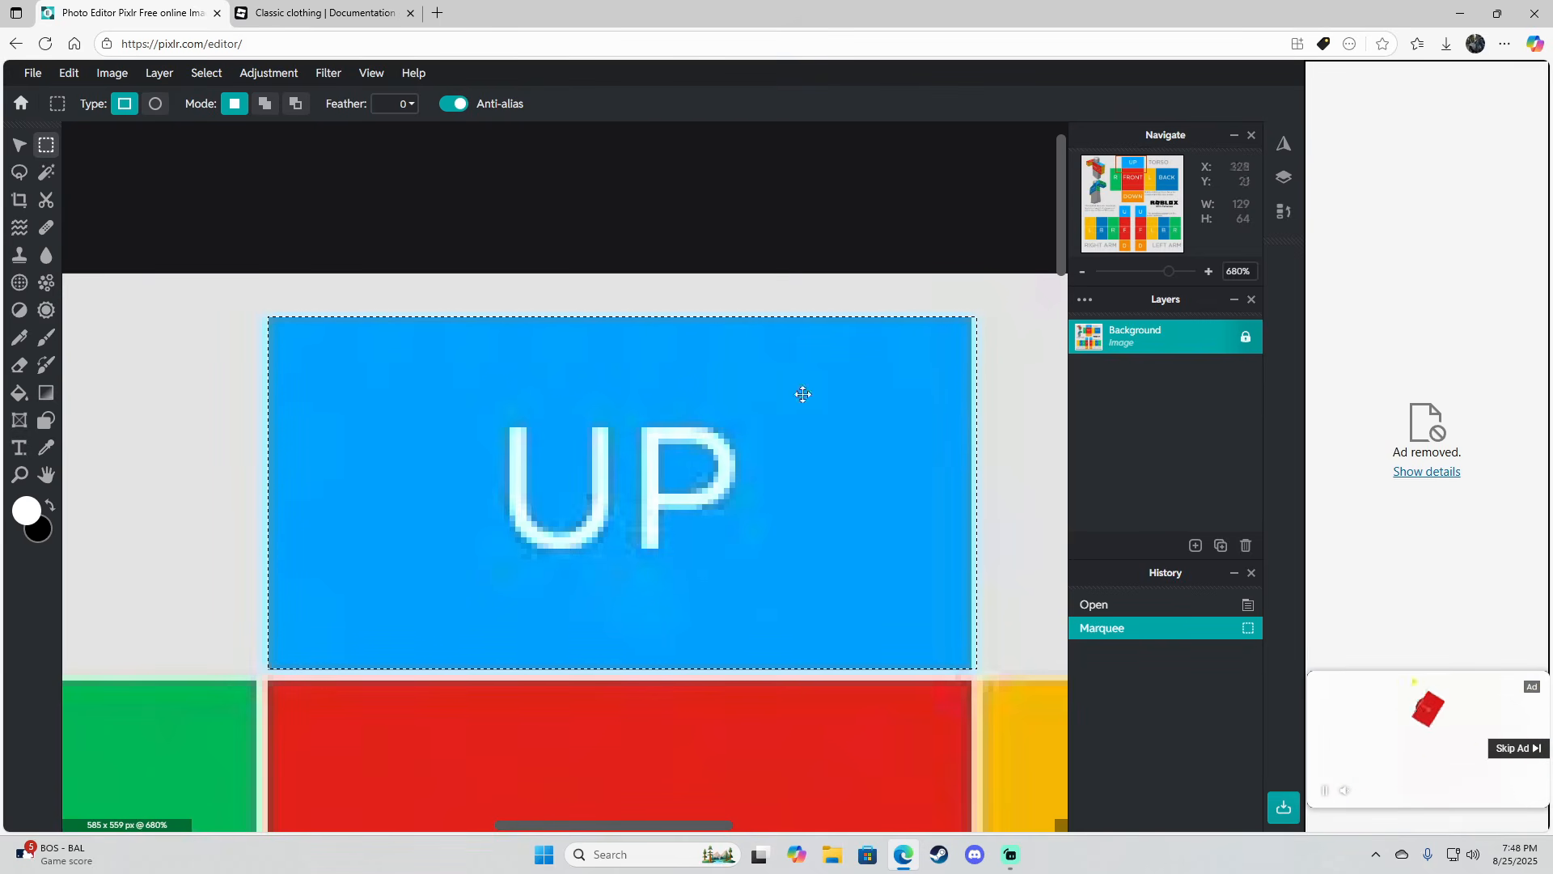
Redraw the marquee tightly around the torso's UP panel at 128 × 64 px and clear the panel's contents
click(284, 338)
drag(268, 317, 968, 669)
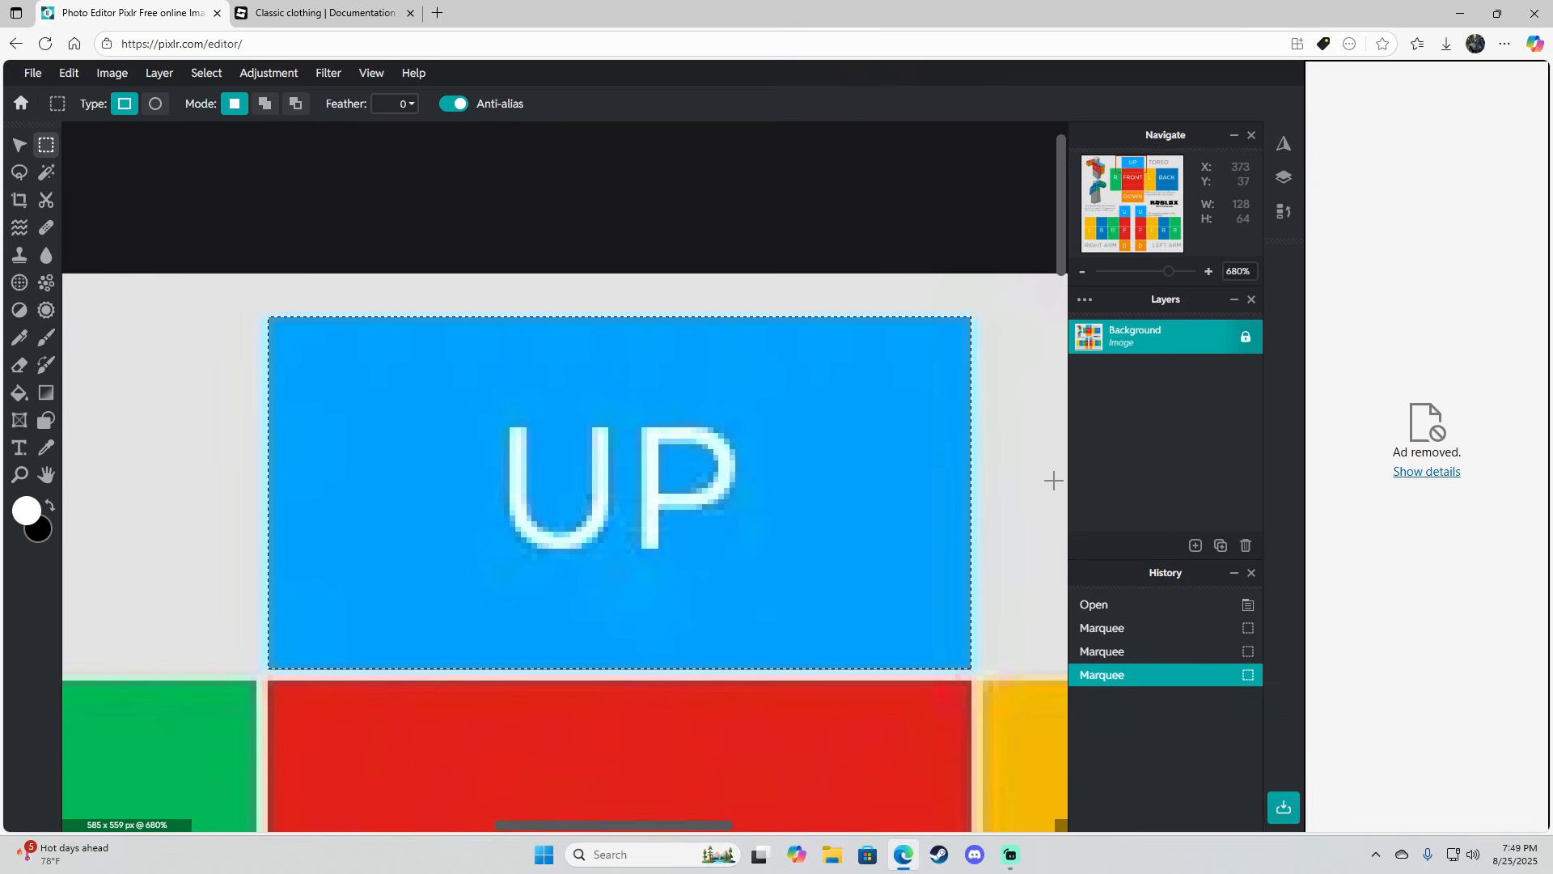
key(Delete)
drag(1062, 263, 1062, 277)
drag(1167, 271, 1132, 272)
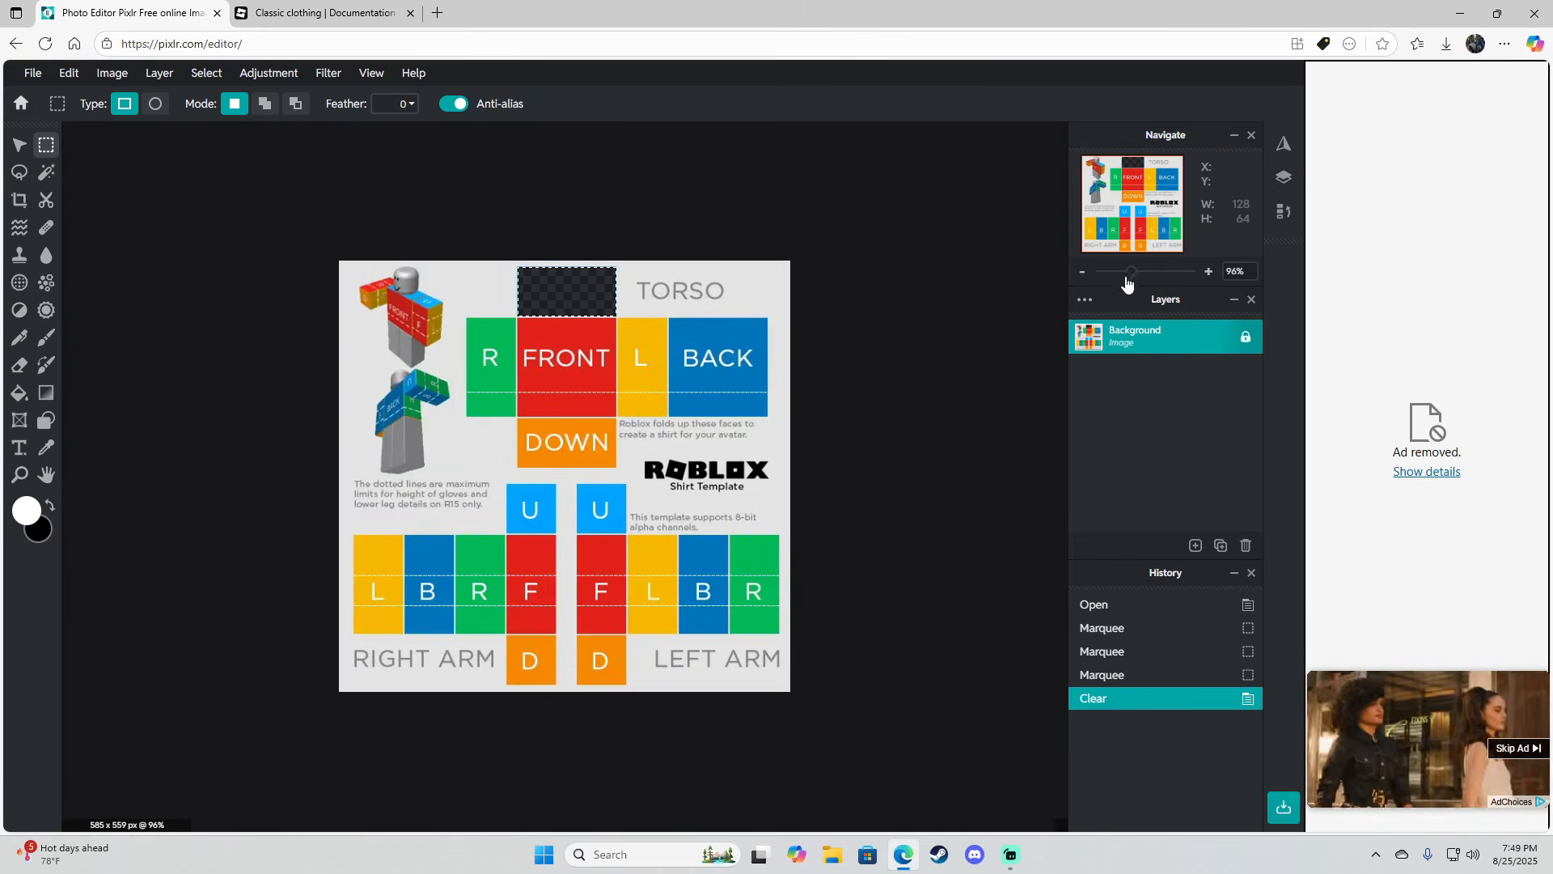
drag(1131, 280, 1144, 280)
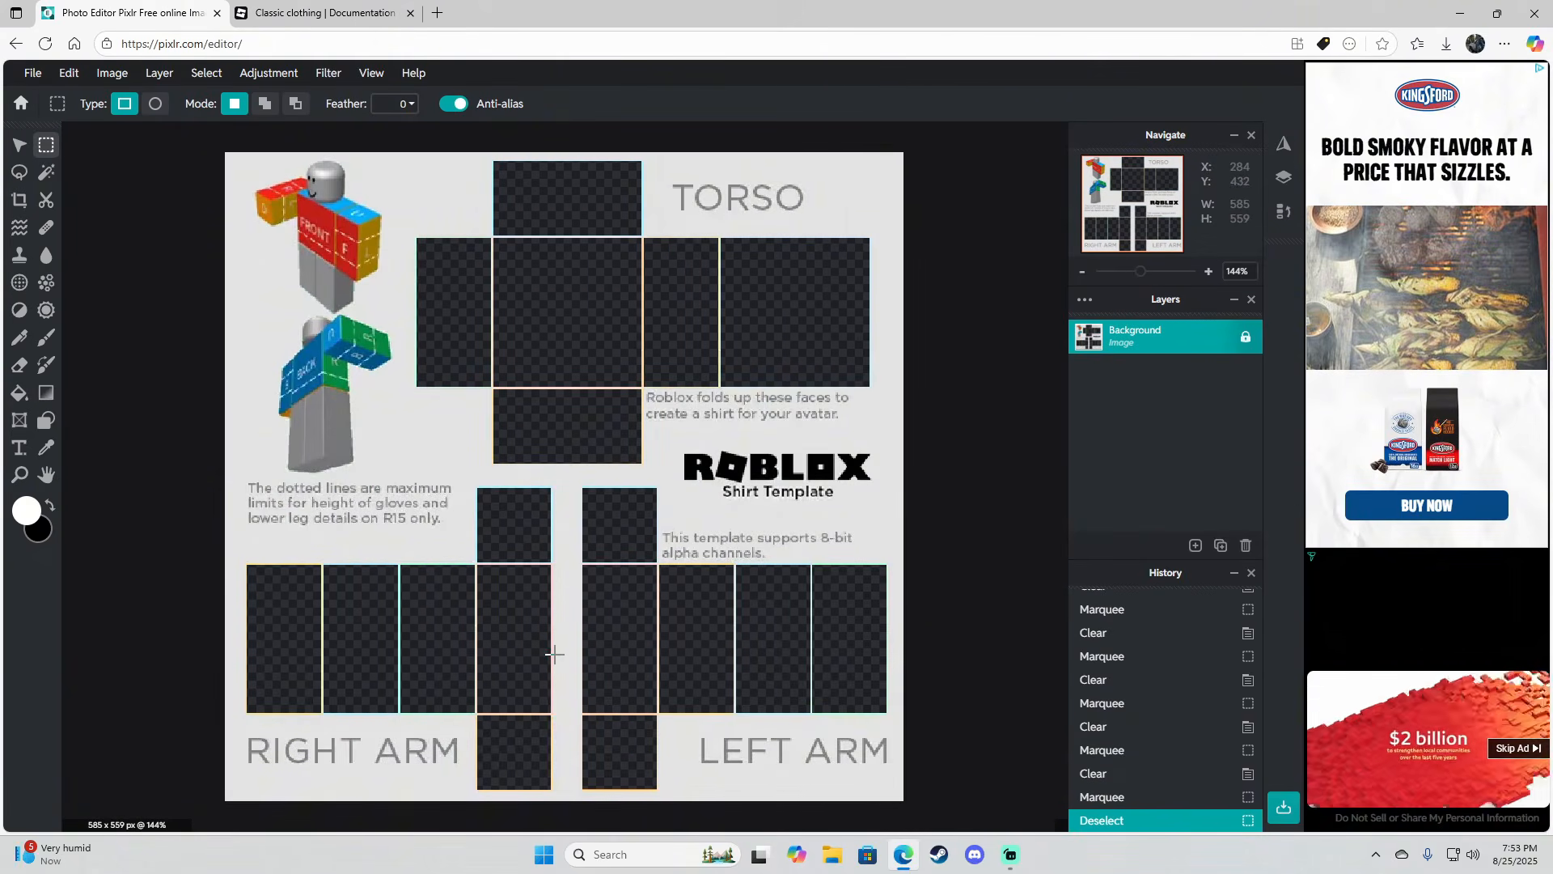
Add an empty layer above the template and bring DeadPool.webp into the current document as another layer
click(1196, 546)
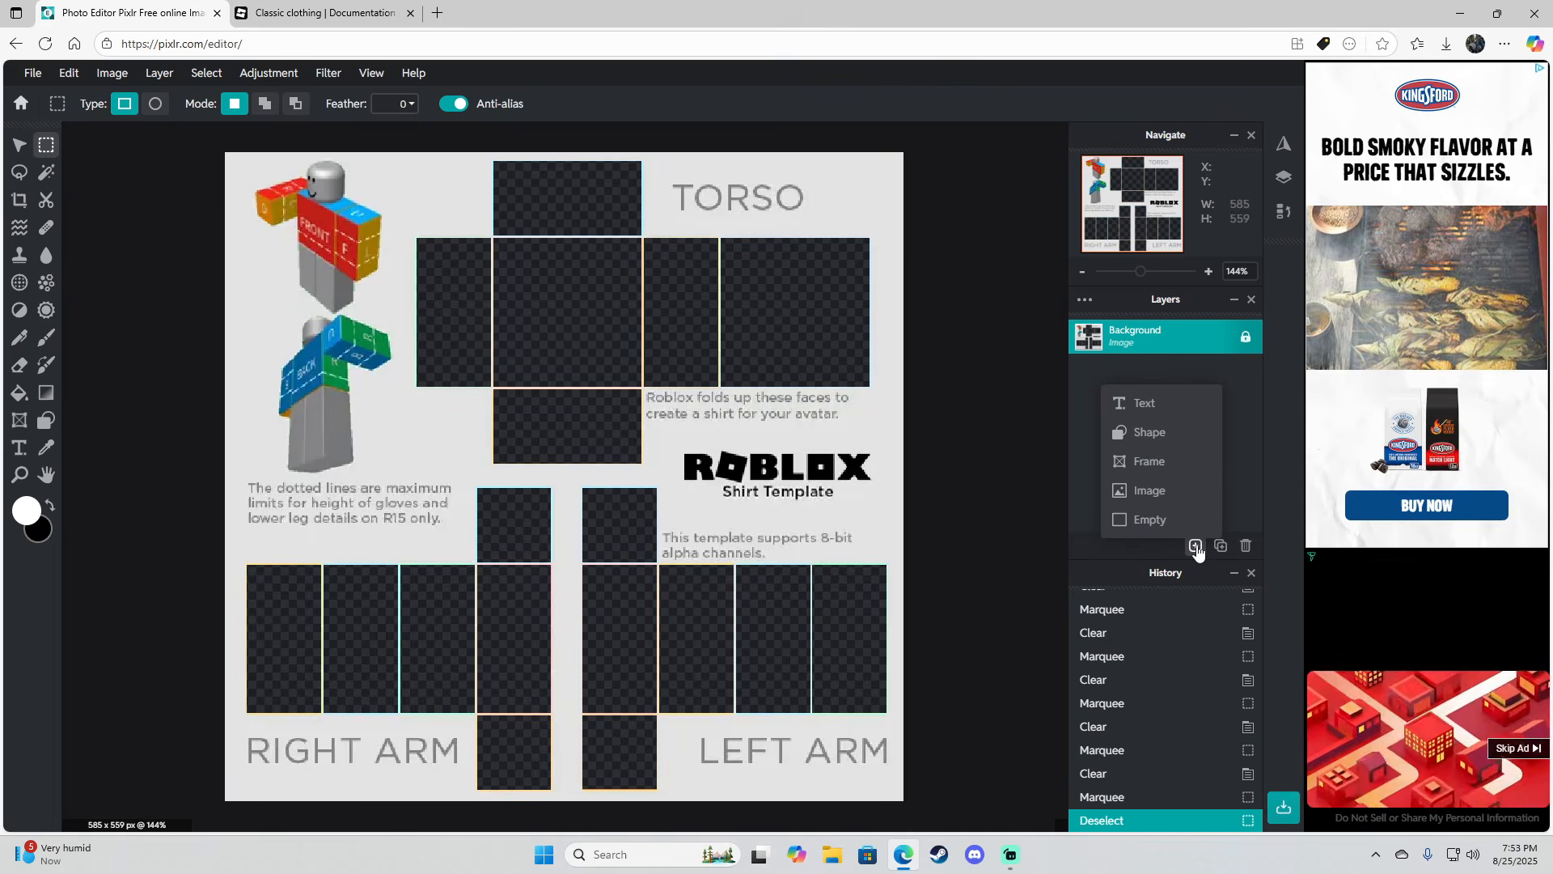
click(1195, 547)
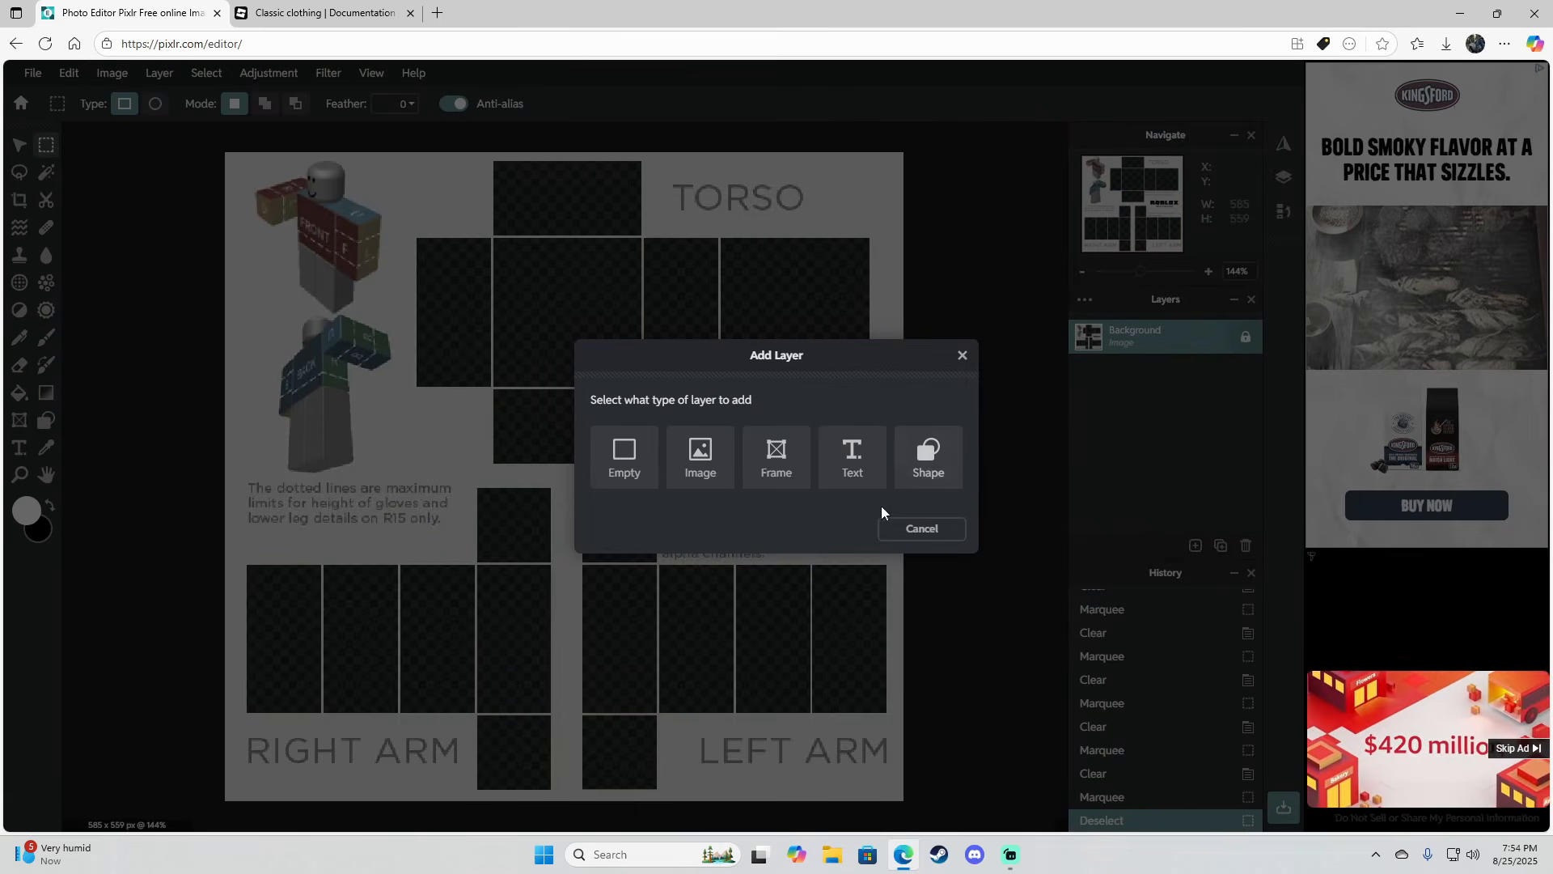
click(621, 460)
key(alt+Tab)
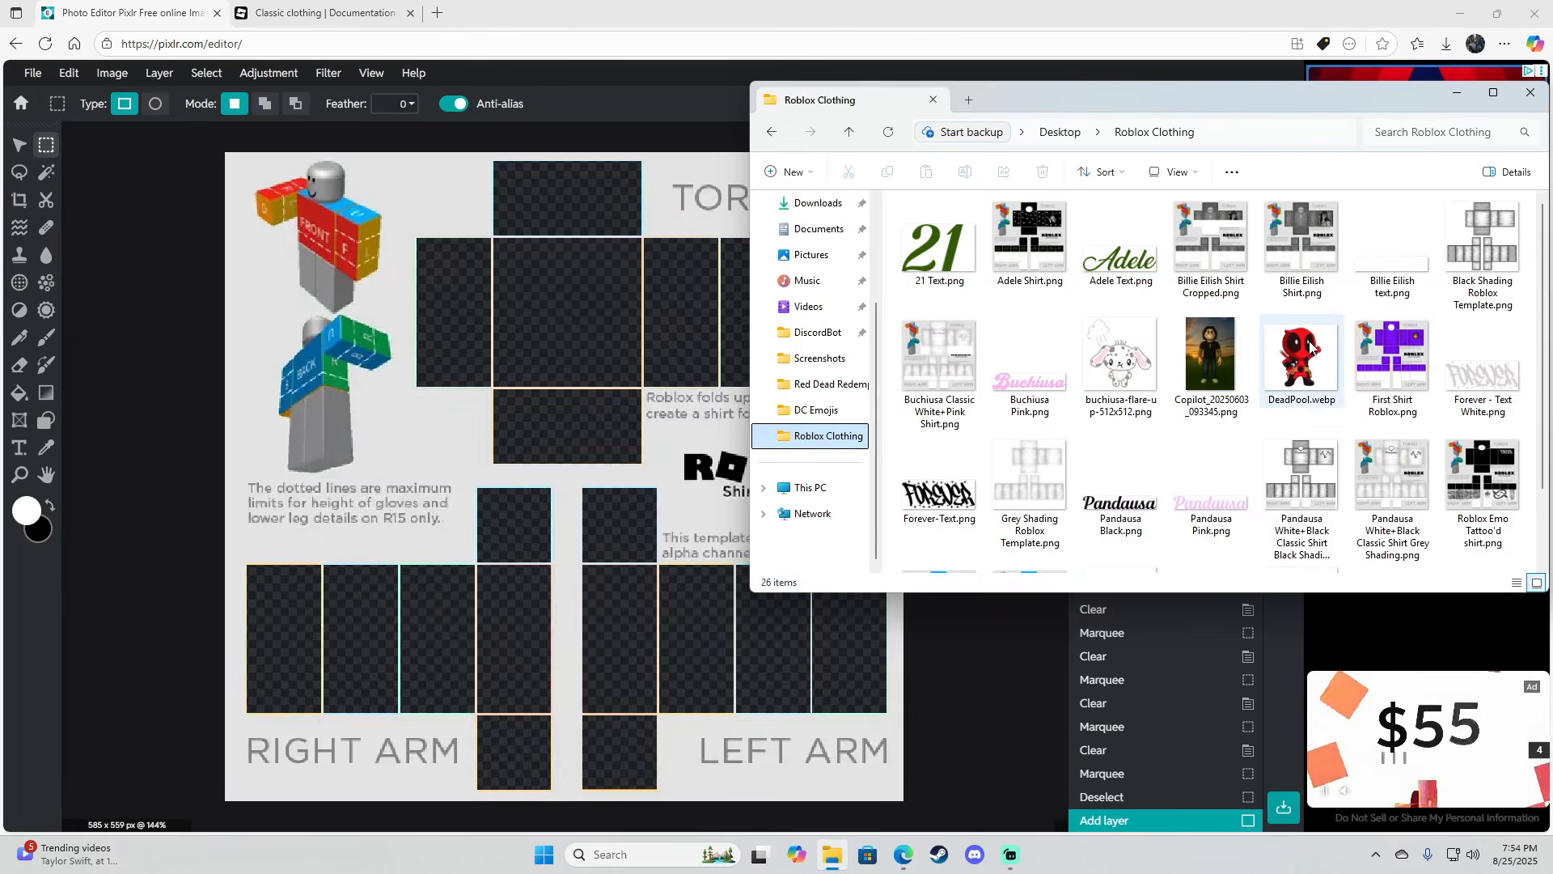
drag(1294, 360, 534, 289)
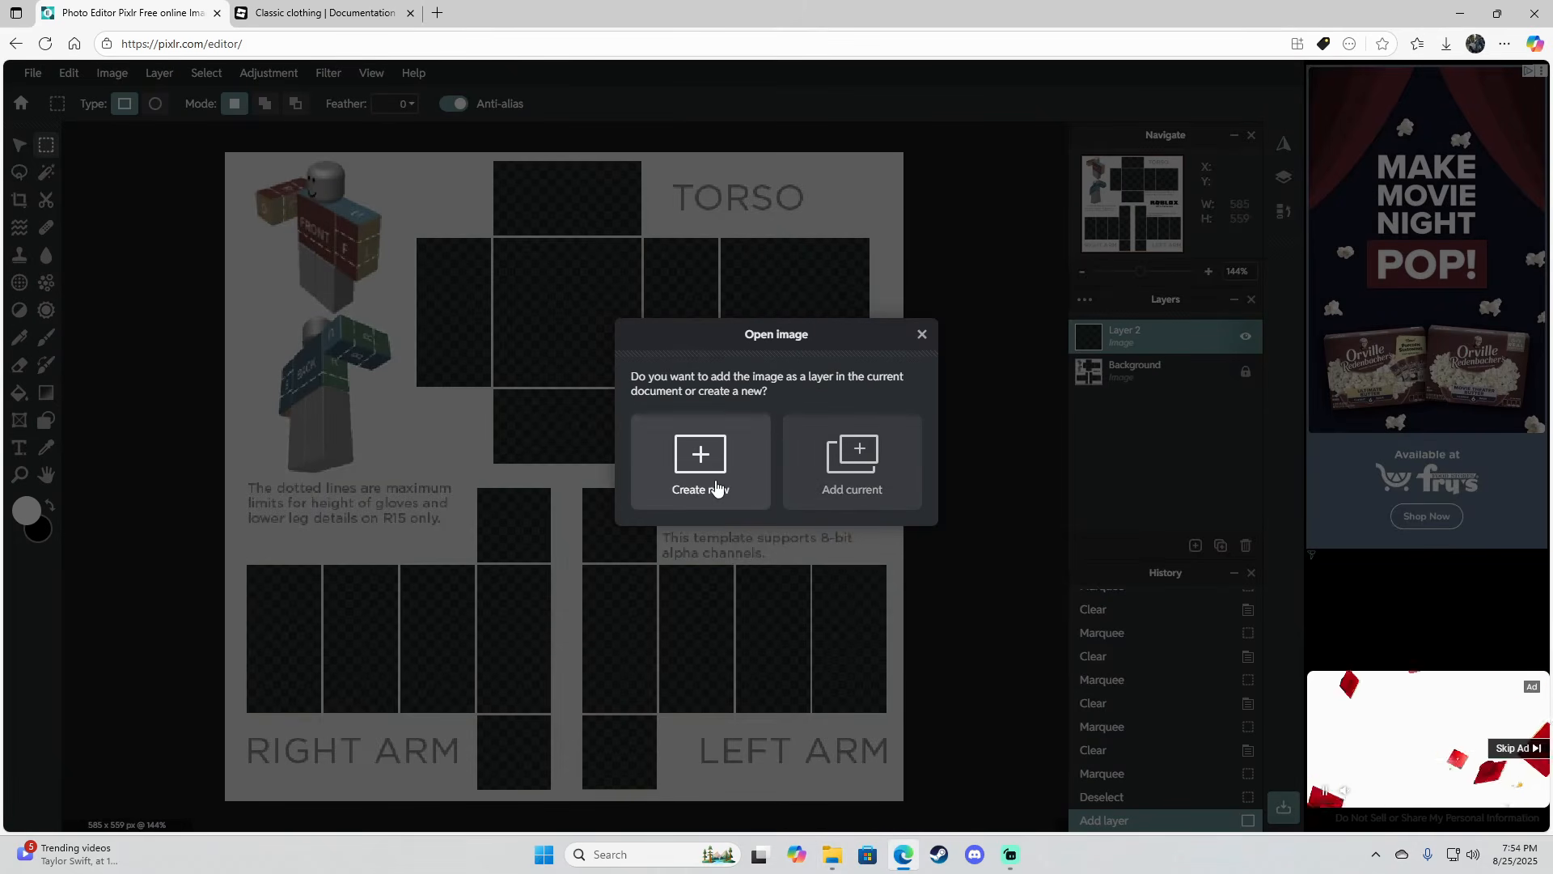
click(859, 458)
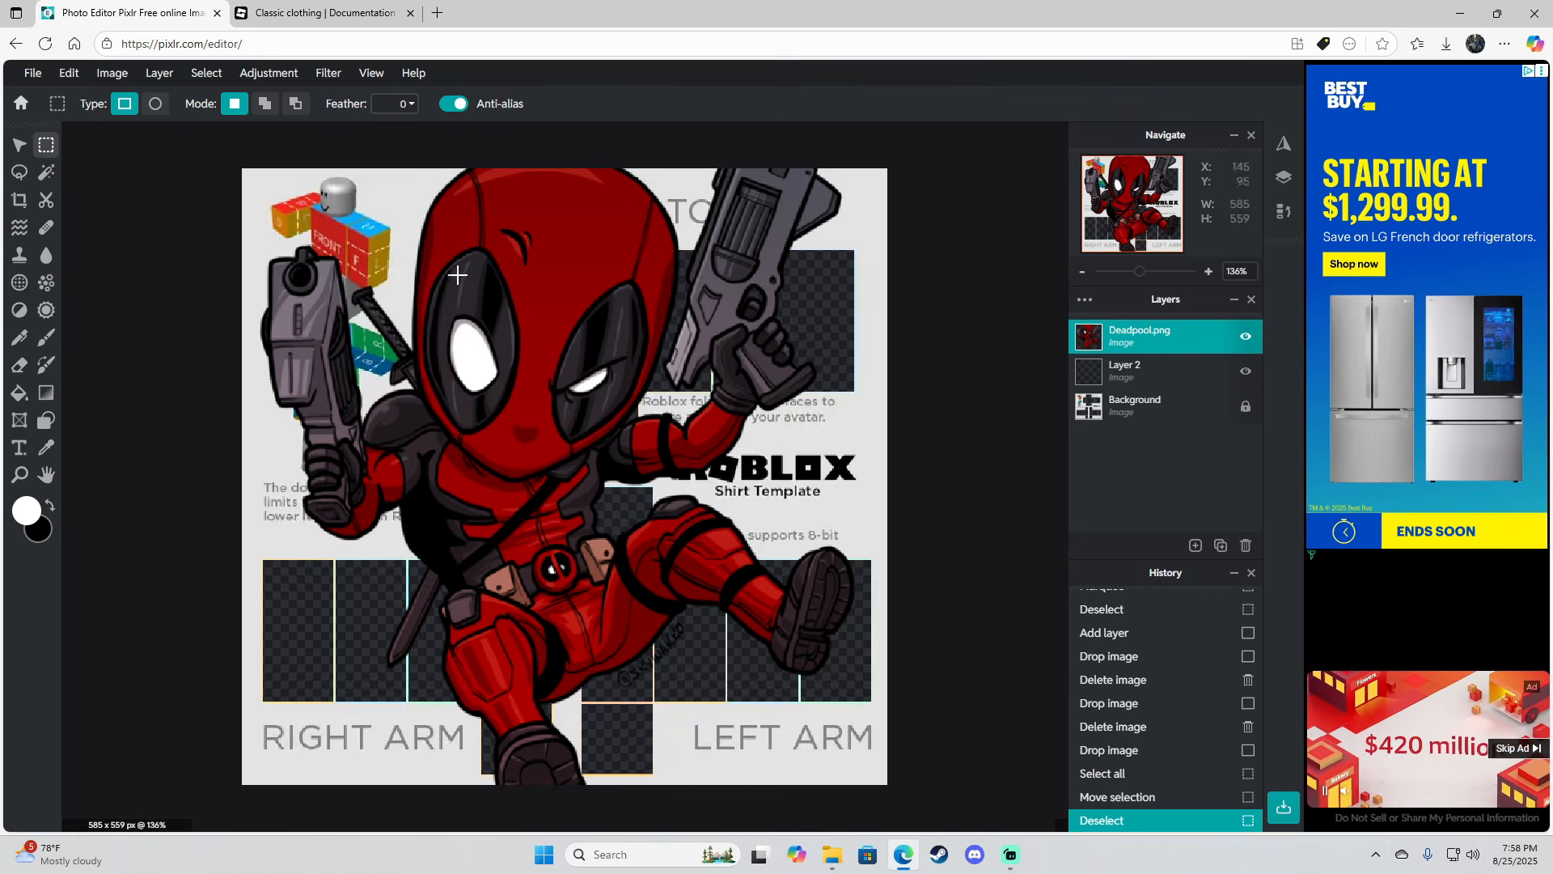
Clear the stray marquee and move the Deadpool.png layer with the Arrange tool to position X 139, Y 74
drag(377, 210, 797, 450)
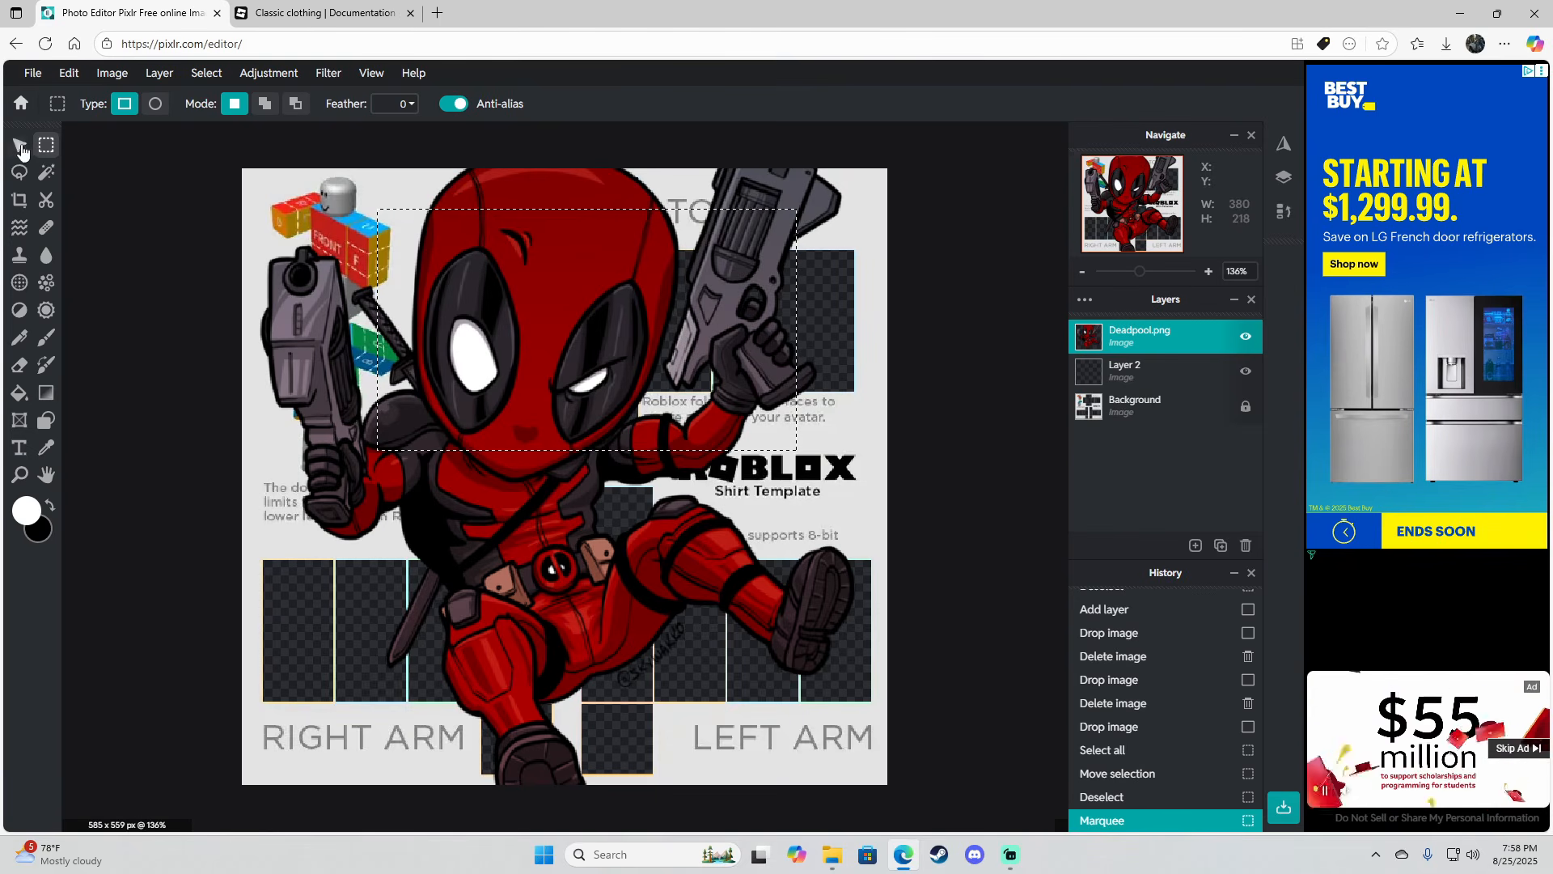
click(173, 190)
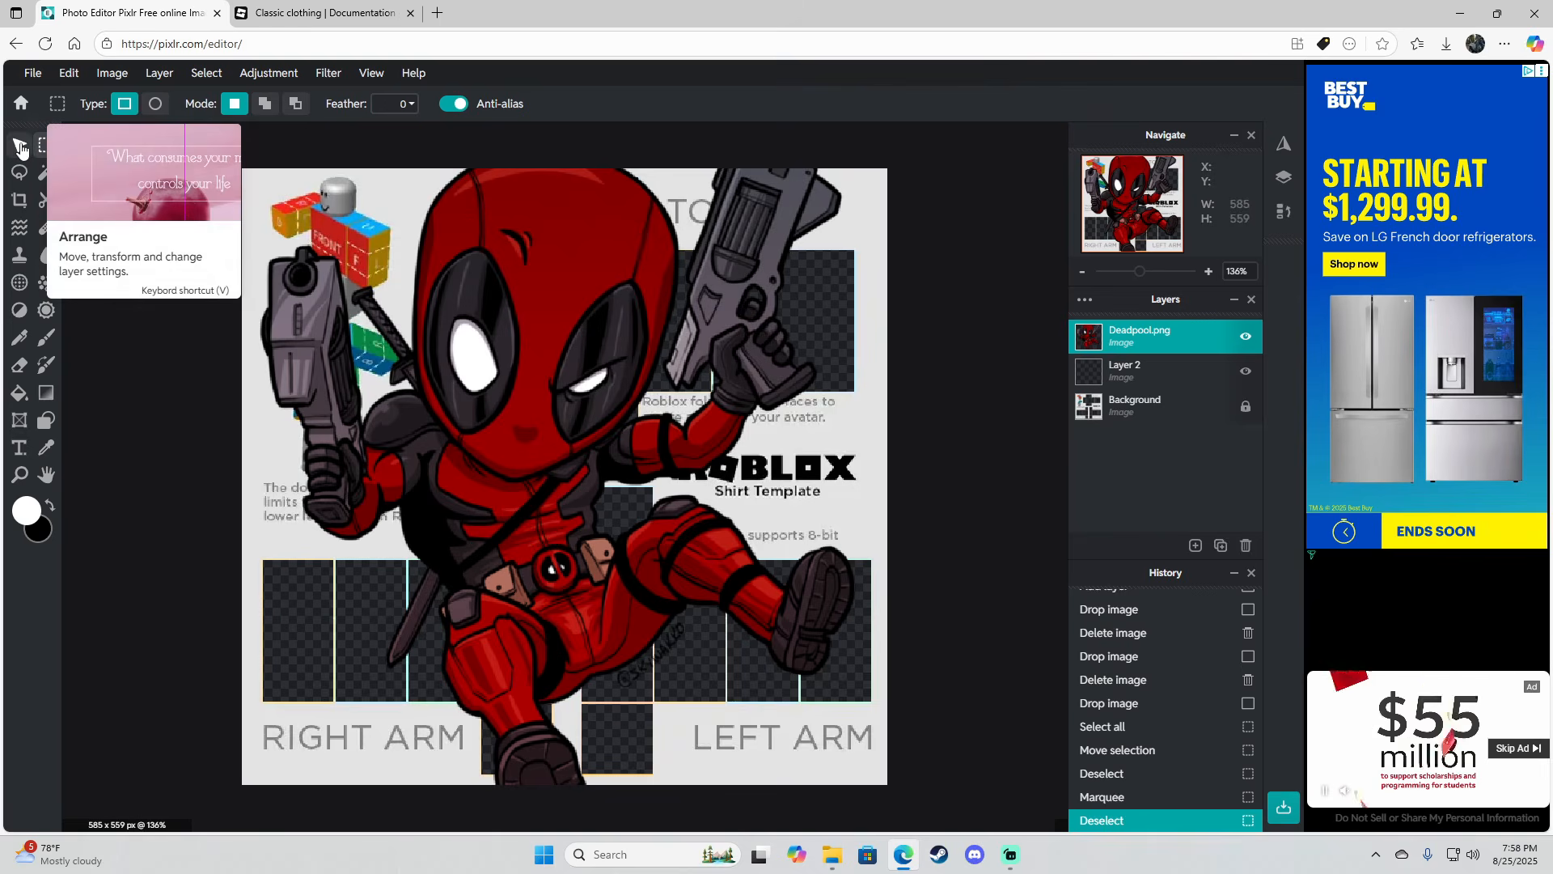
click(19, 146)
drag(279, 191, 556, 500)
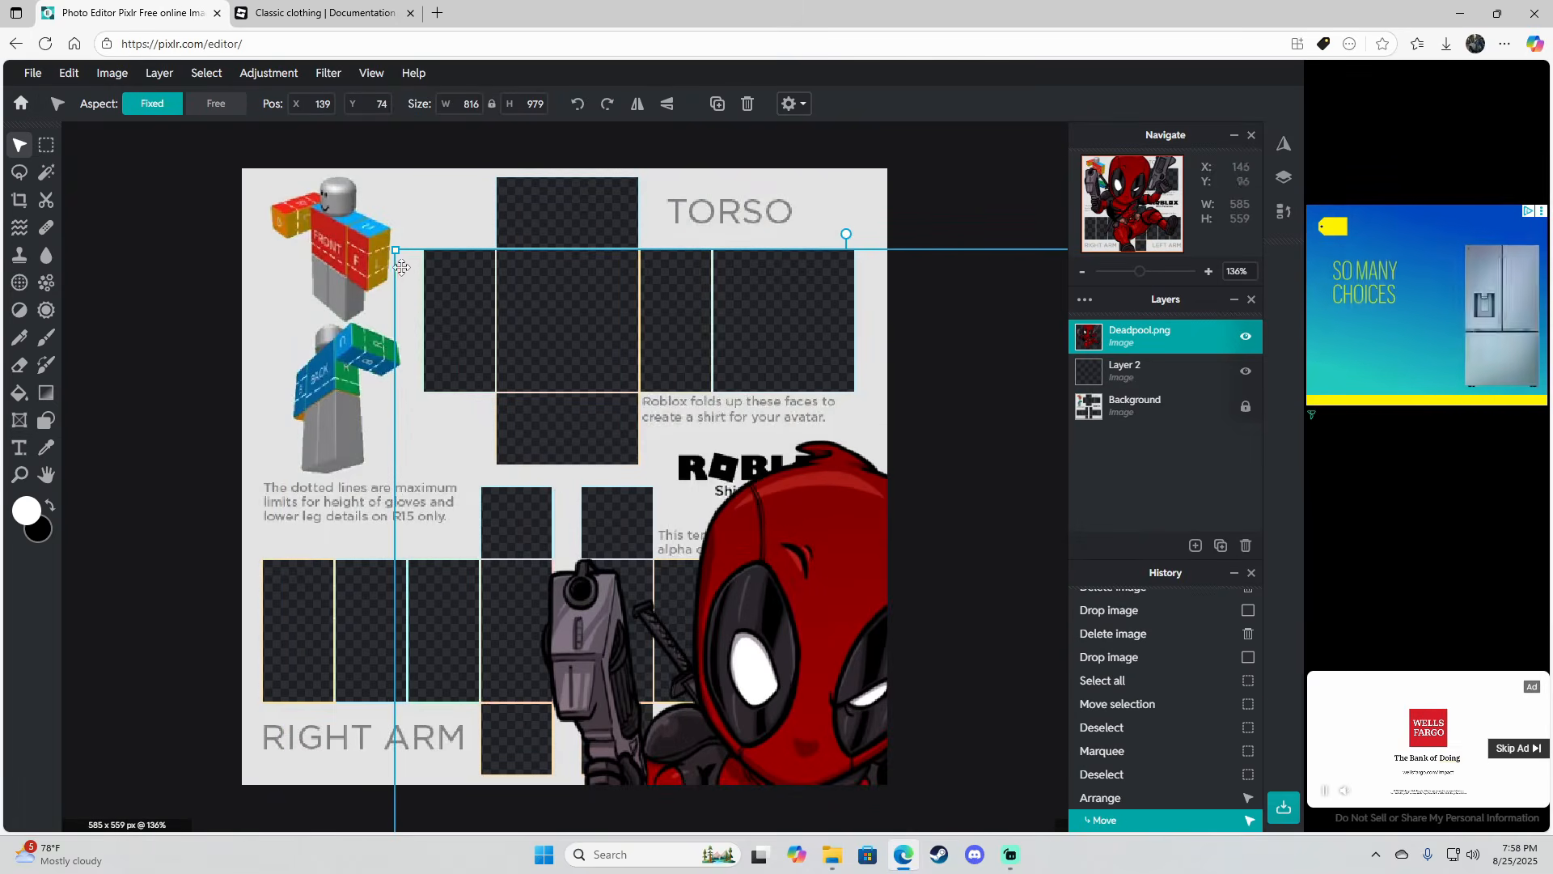
Scale the Deadpool.png layer down proportionally until it fits within the torso's BACK panel and place it in that panel's upper middle
drag(394, 245, 627, 524)
drag(763, 628, 458, 288)
drag(317, 179, 589, 513)
drag(673, 622, 476, 384)
drag(792, 327, 791, 309)
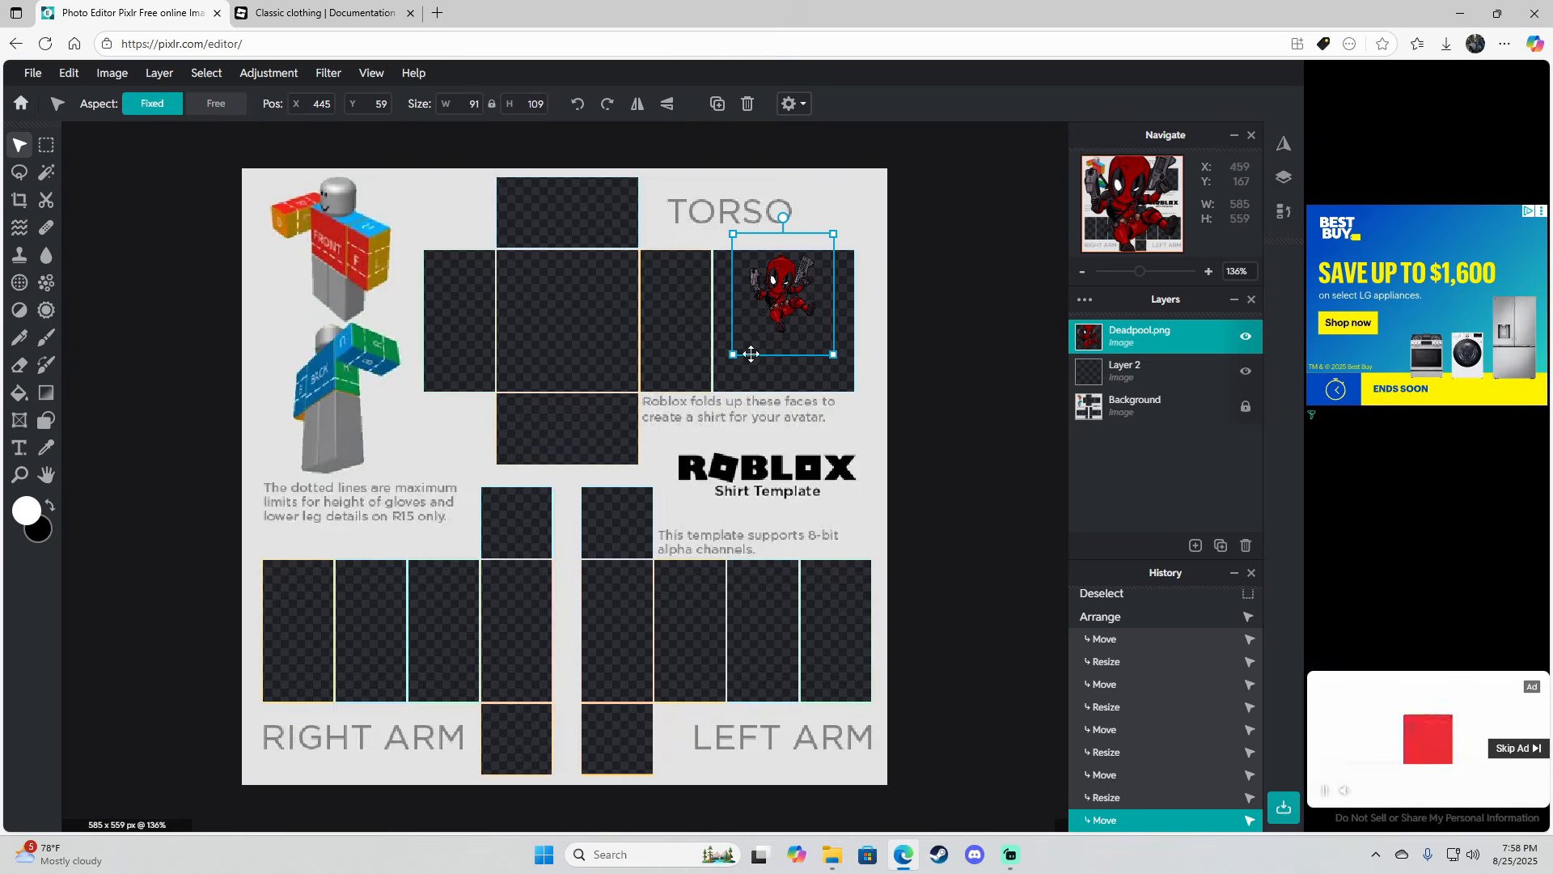
drag(733, 355, 672, 439)
drag(722, 394, 759, 349)
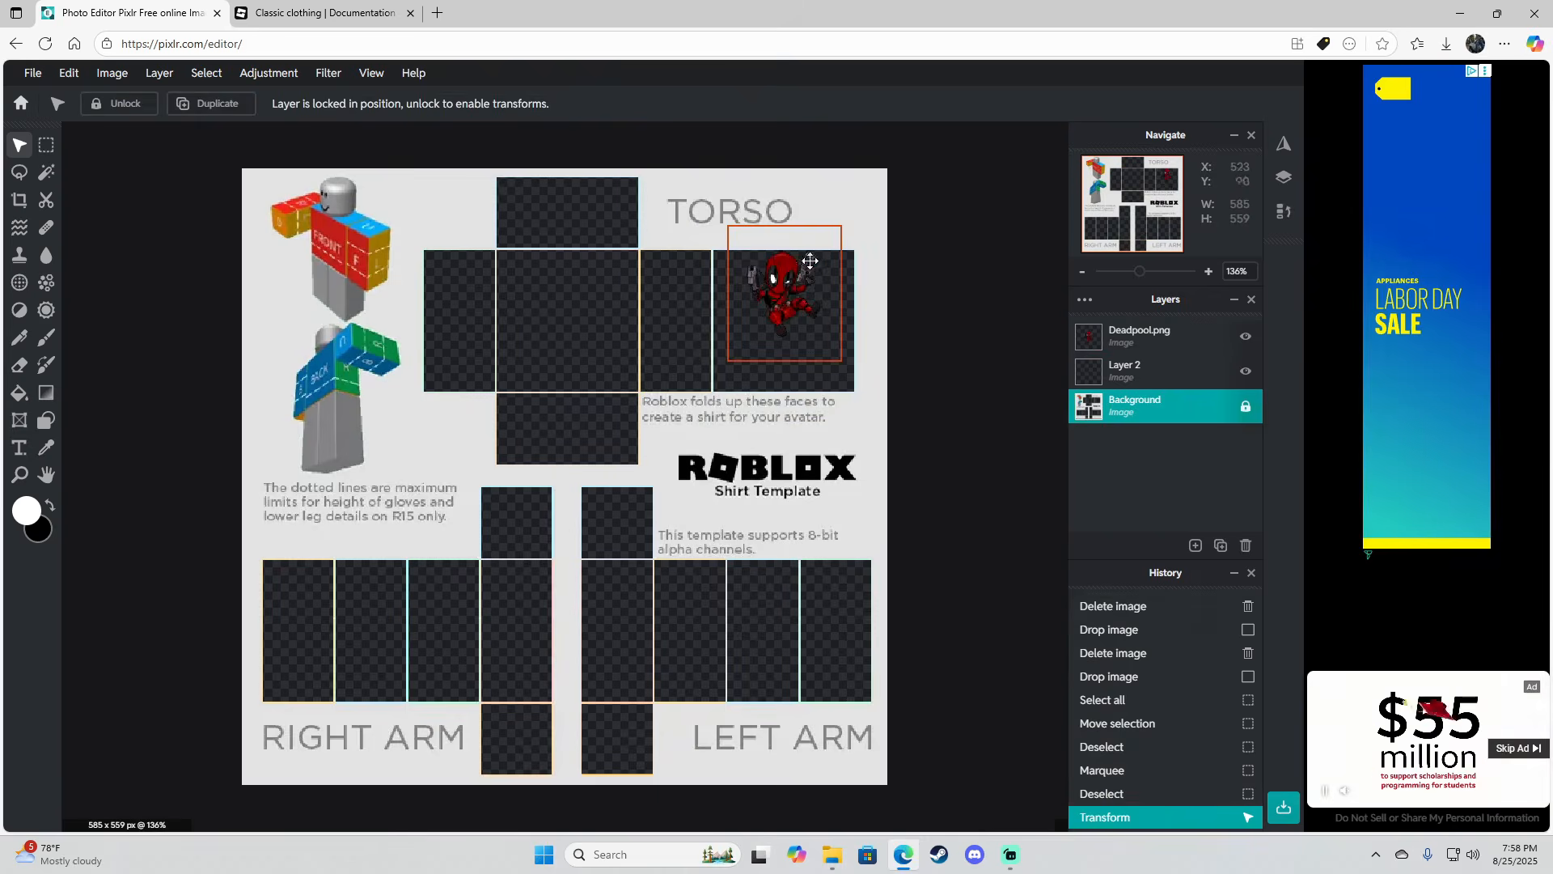
scroll(807, 272, up, 1)
scroll(807, 271, up, 4)
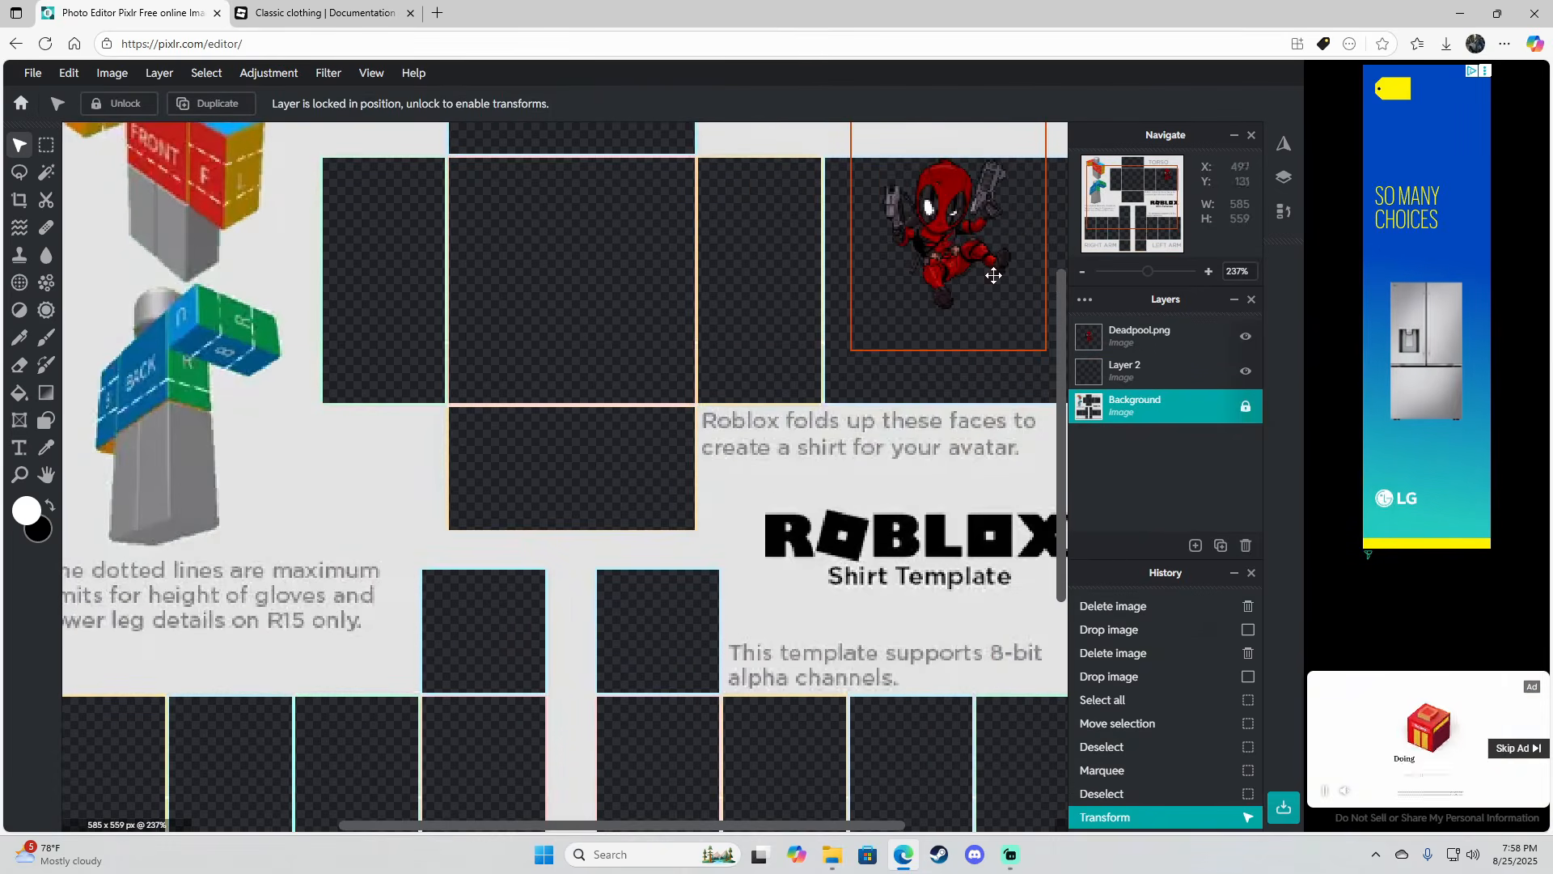
scroll(961, 261, down, 1)
scroll(961, 261, down, 2)
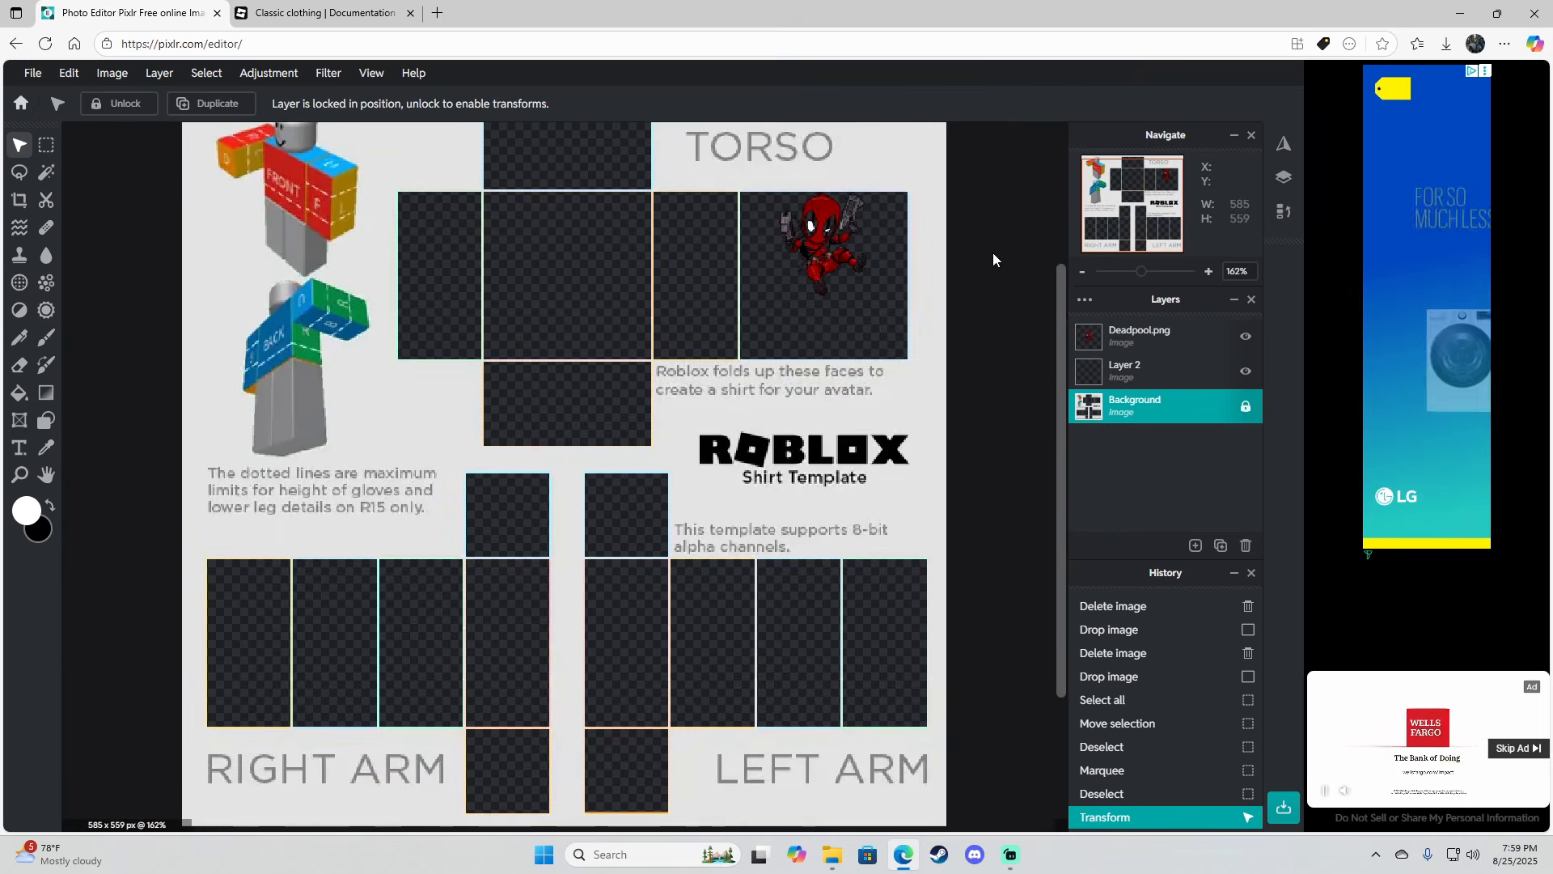
drag(1056, 336, 1063, 289)
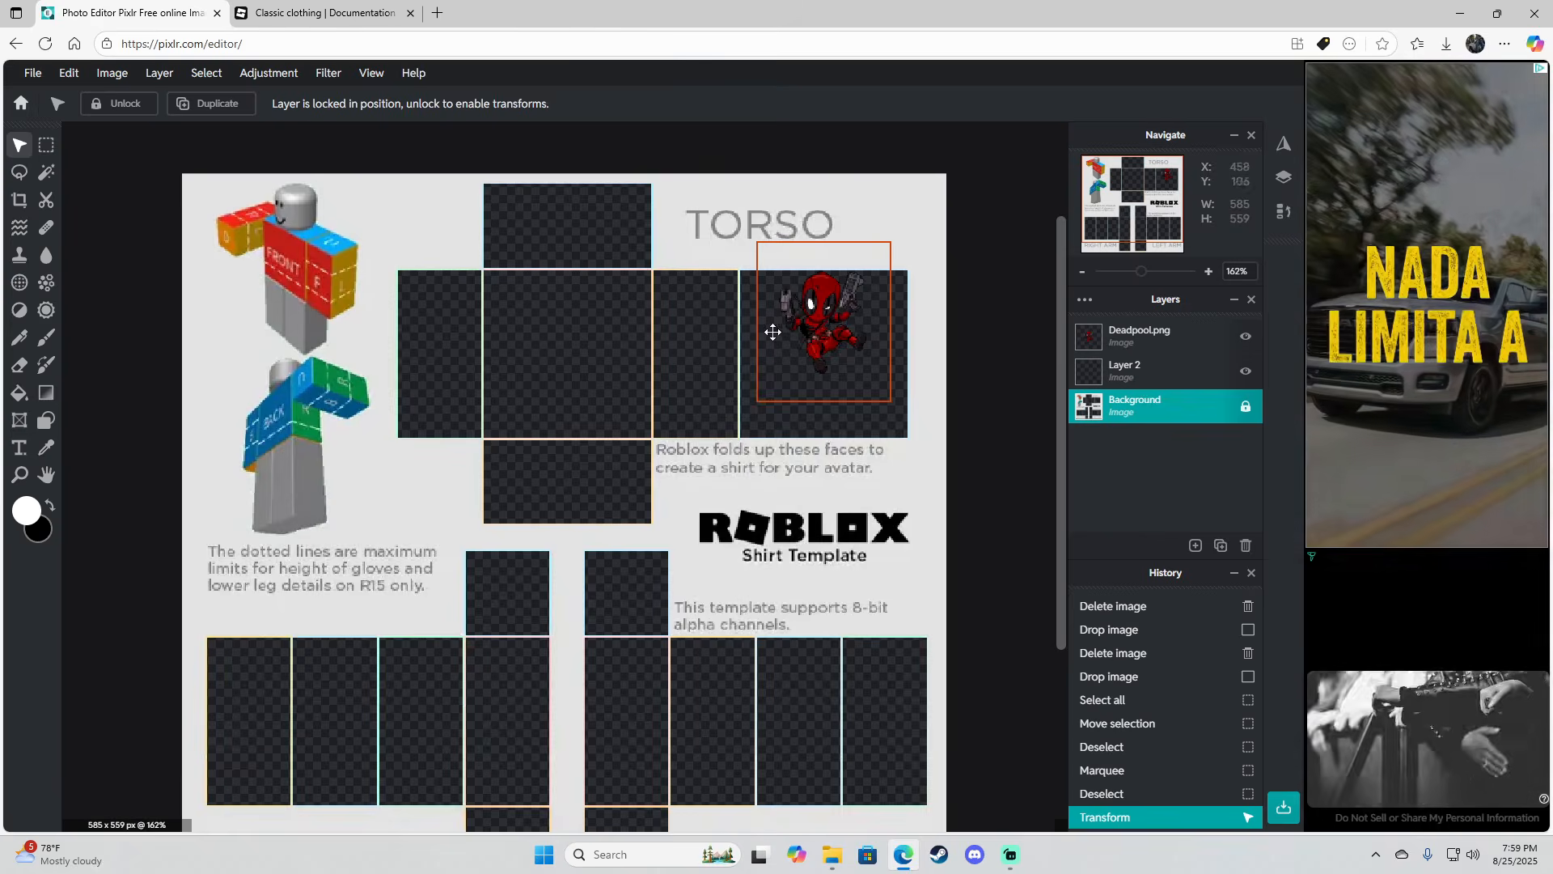
Fill Layer 2 with black #000000 and place it beneath the Background template in the layer order
click(1178, 377)
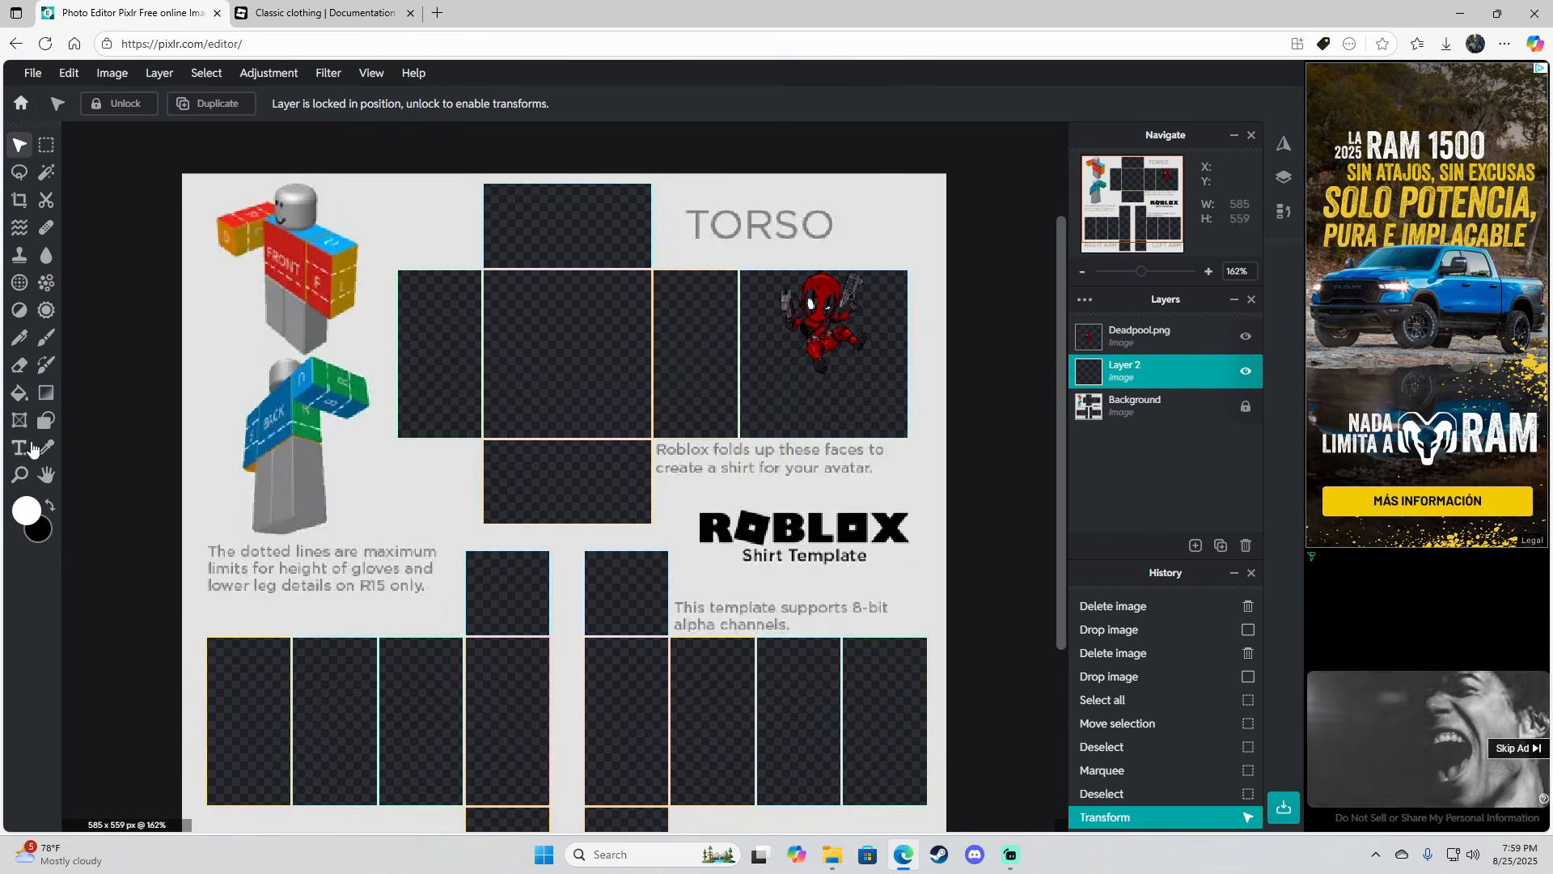
click(19, 394)
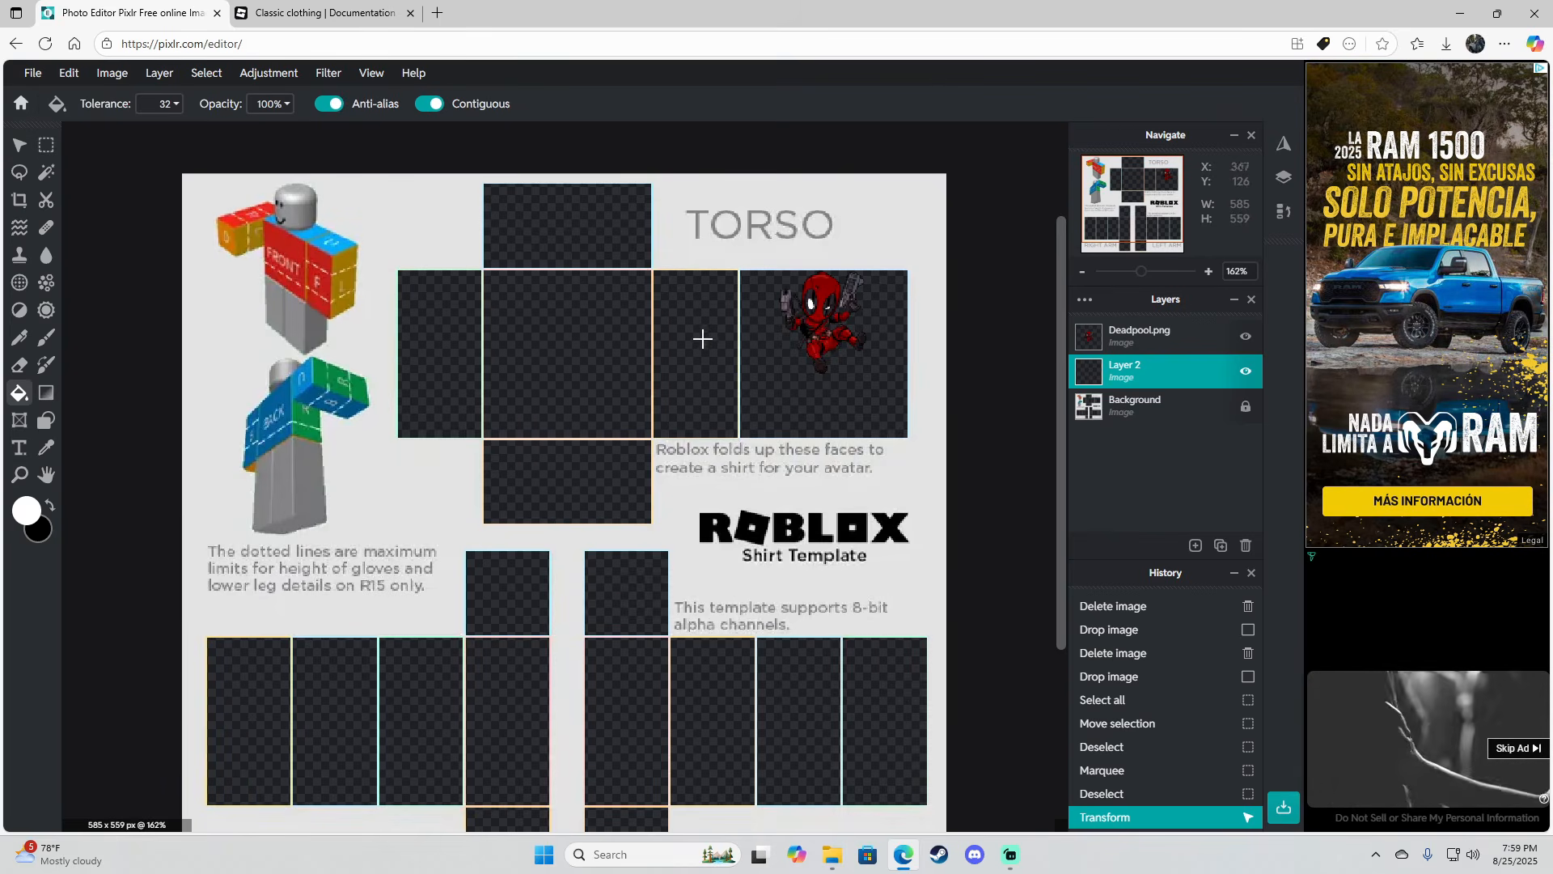
click(26, 510)
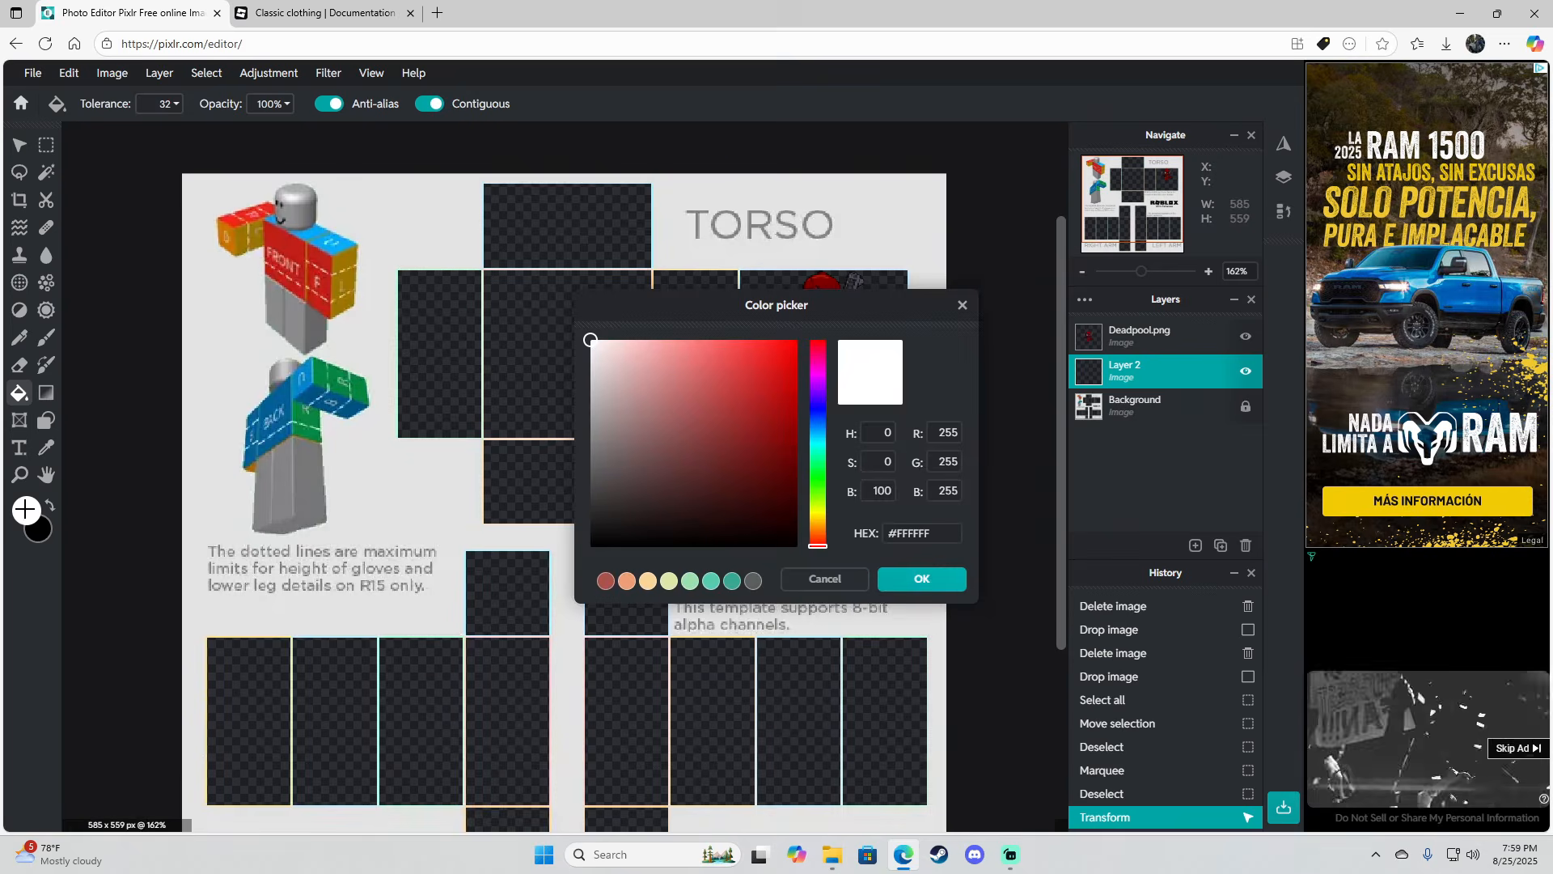
drag(605, 349, 584, 572)
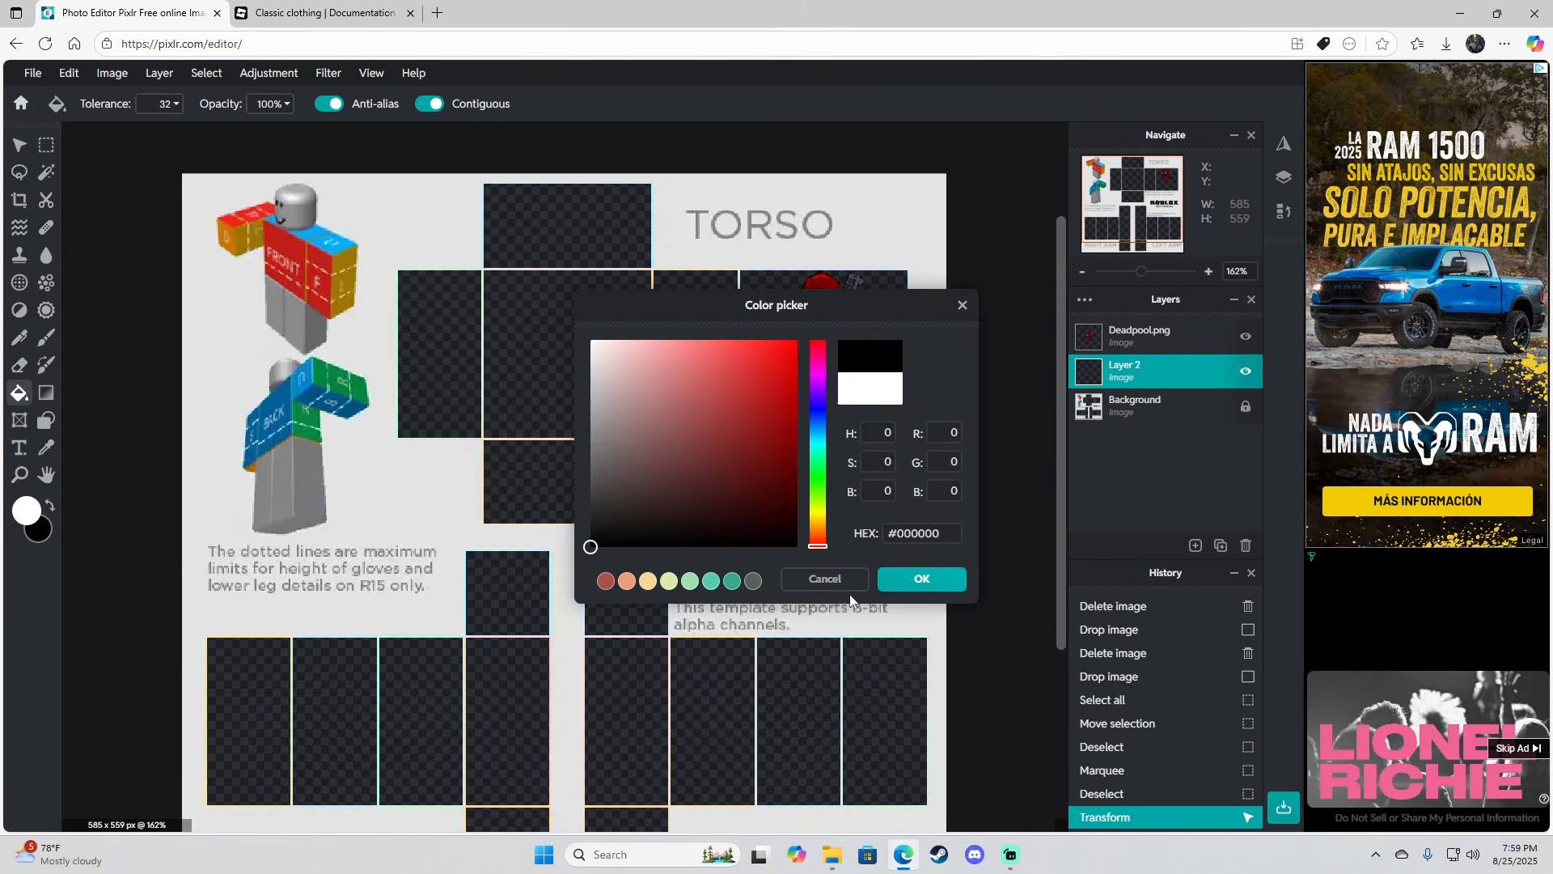
click(908, 576)
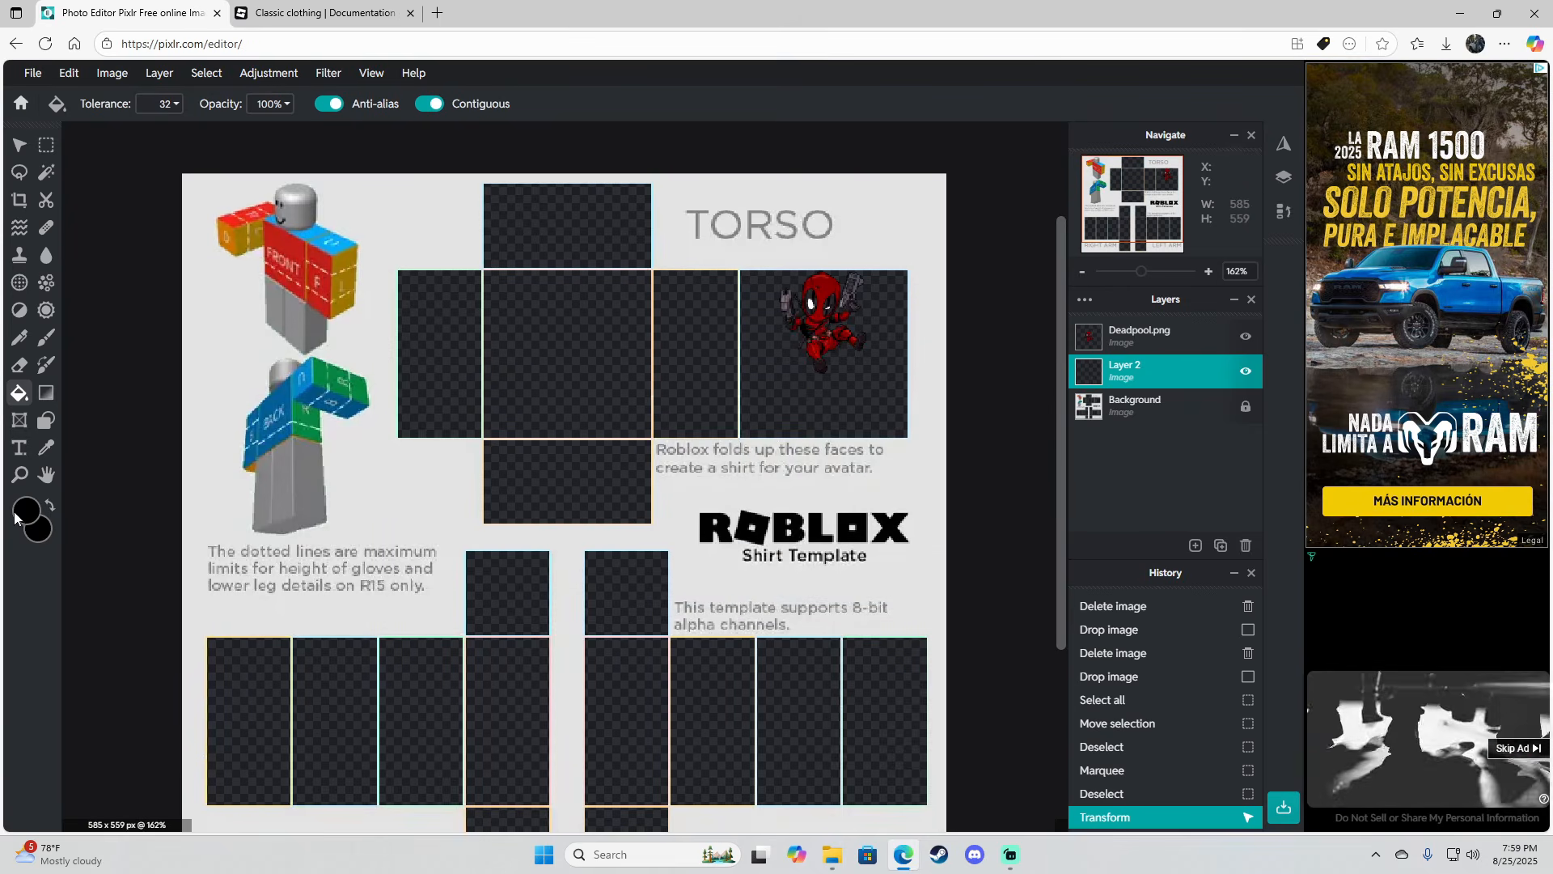
click(597, 347)
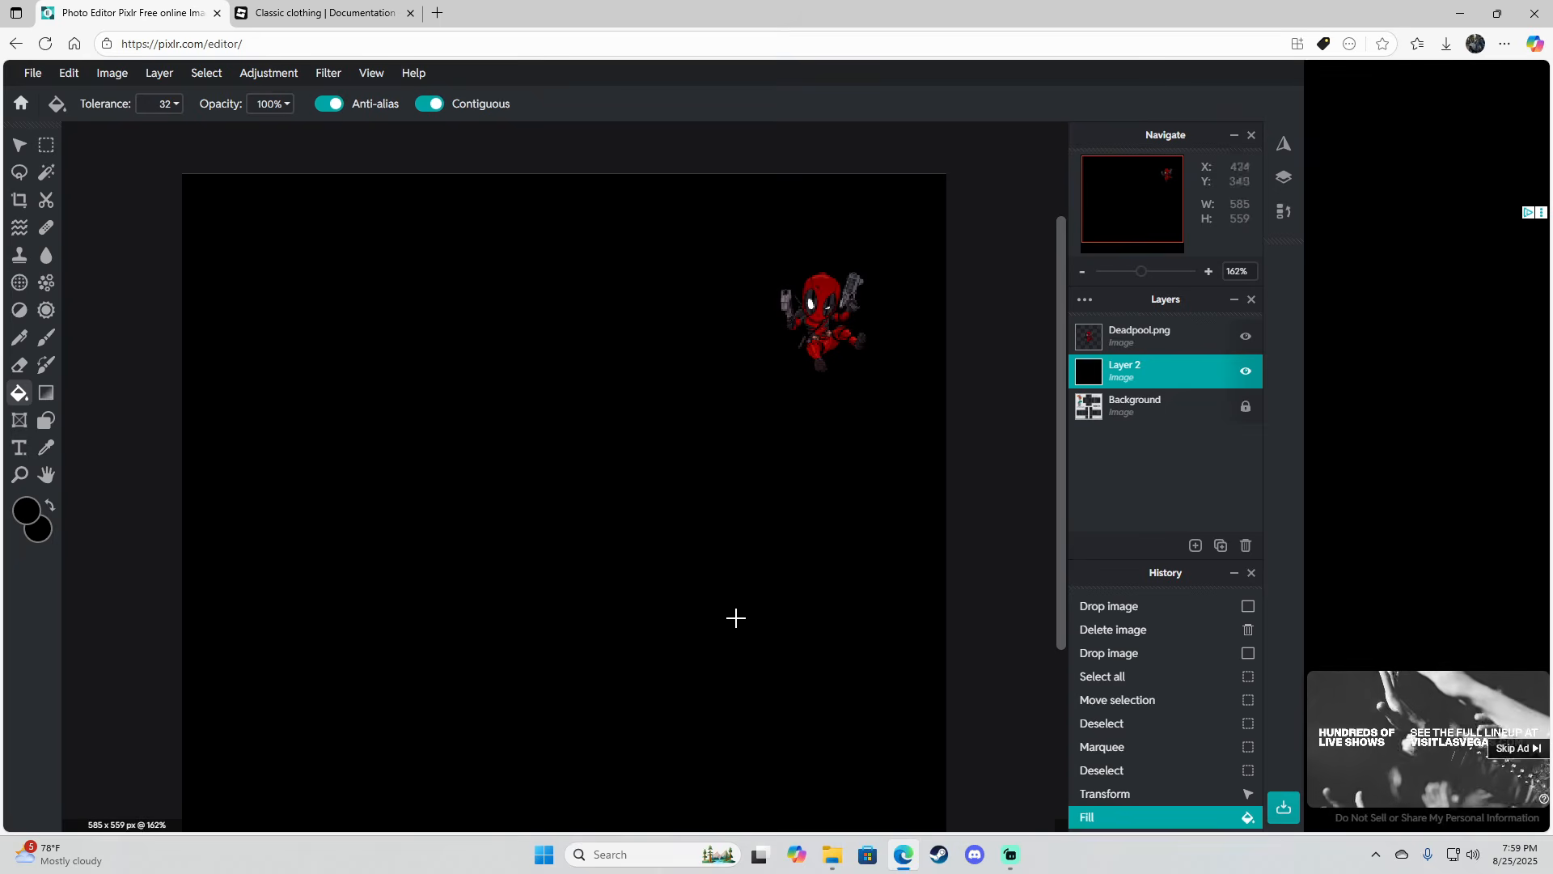
mouse_move(1148, 375)
mouse_down()
mouse_move(1141, 409)
mouse_move(1134, 375)
mouse_up()
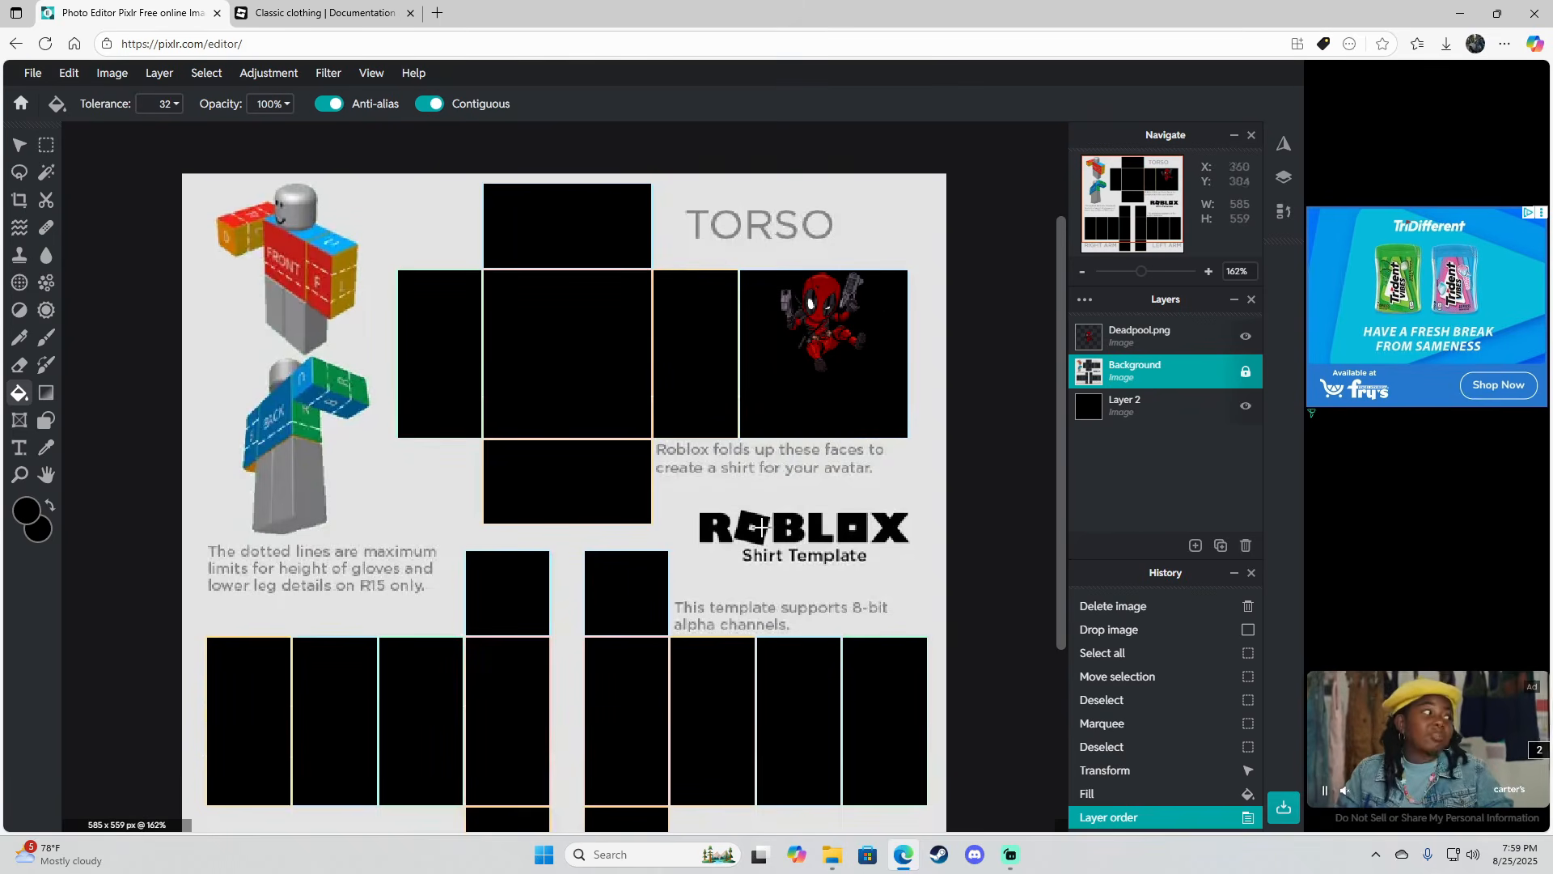
Move the black Layer 2 upward with the Arrange tool until it covers only the upper part of the long arm panels
scroll(1052, 485, down, 3)
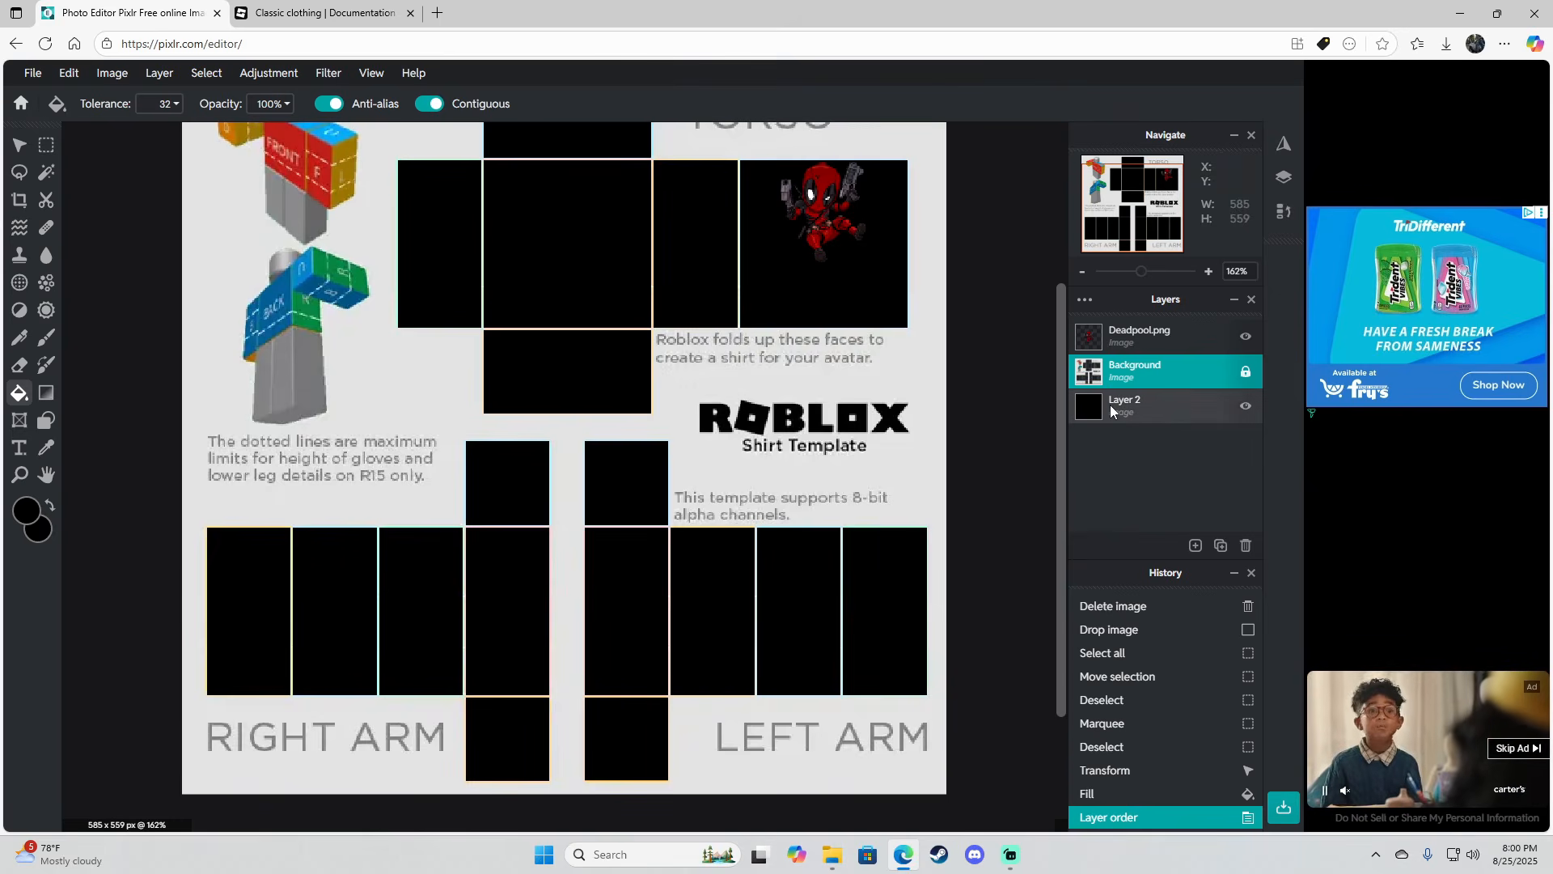
click(1110, 404)
click(16, 146)
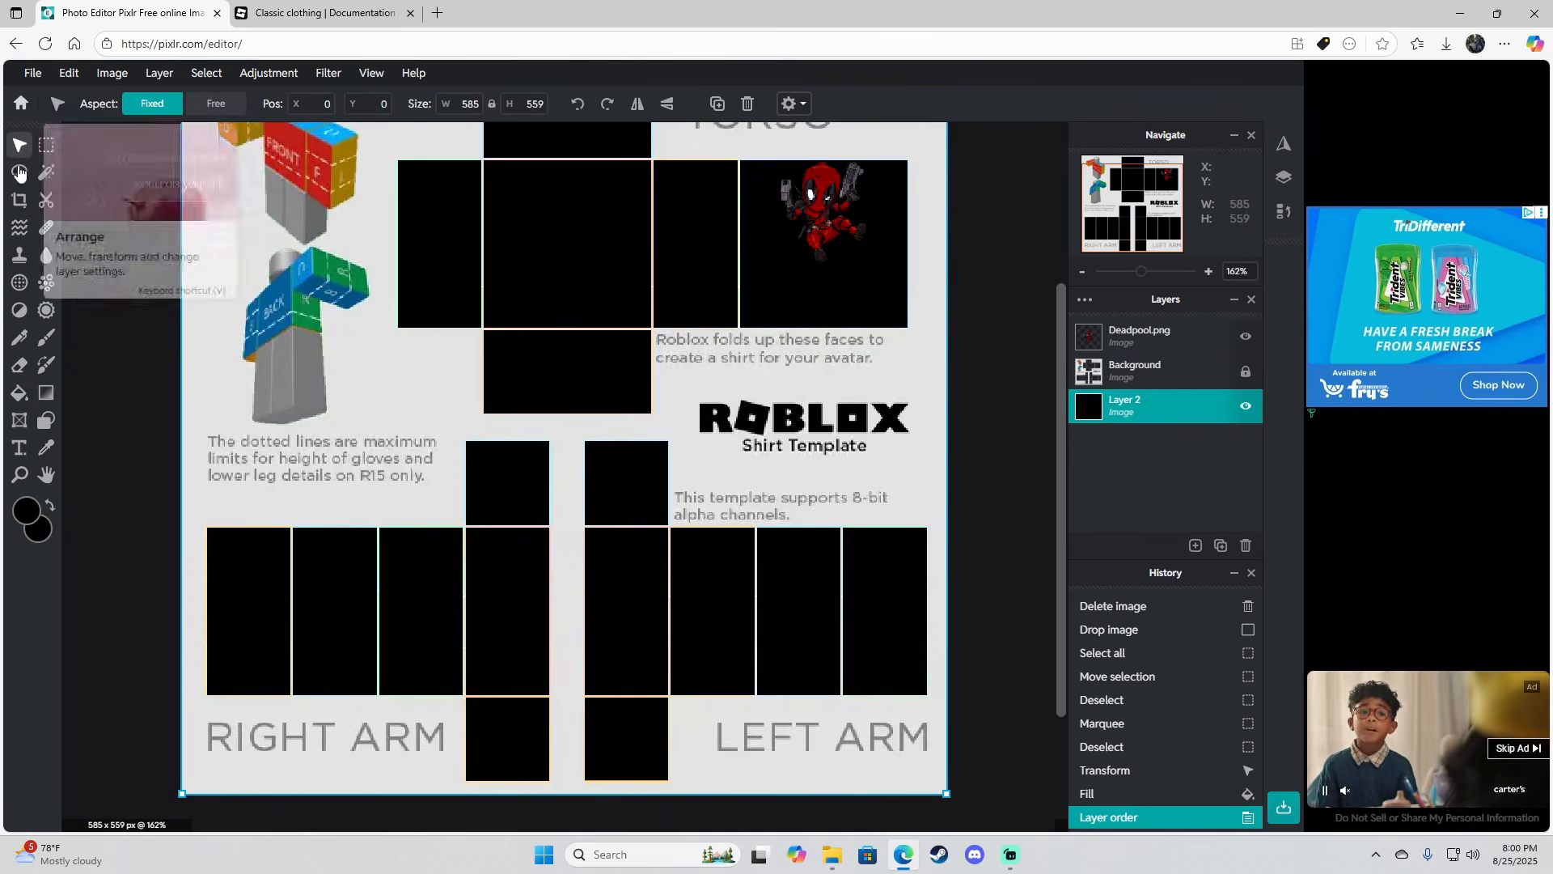
drag(527, 567, 524, 368)
click(935, 462)
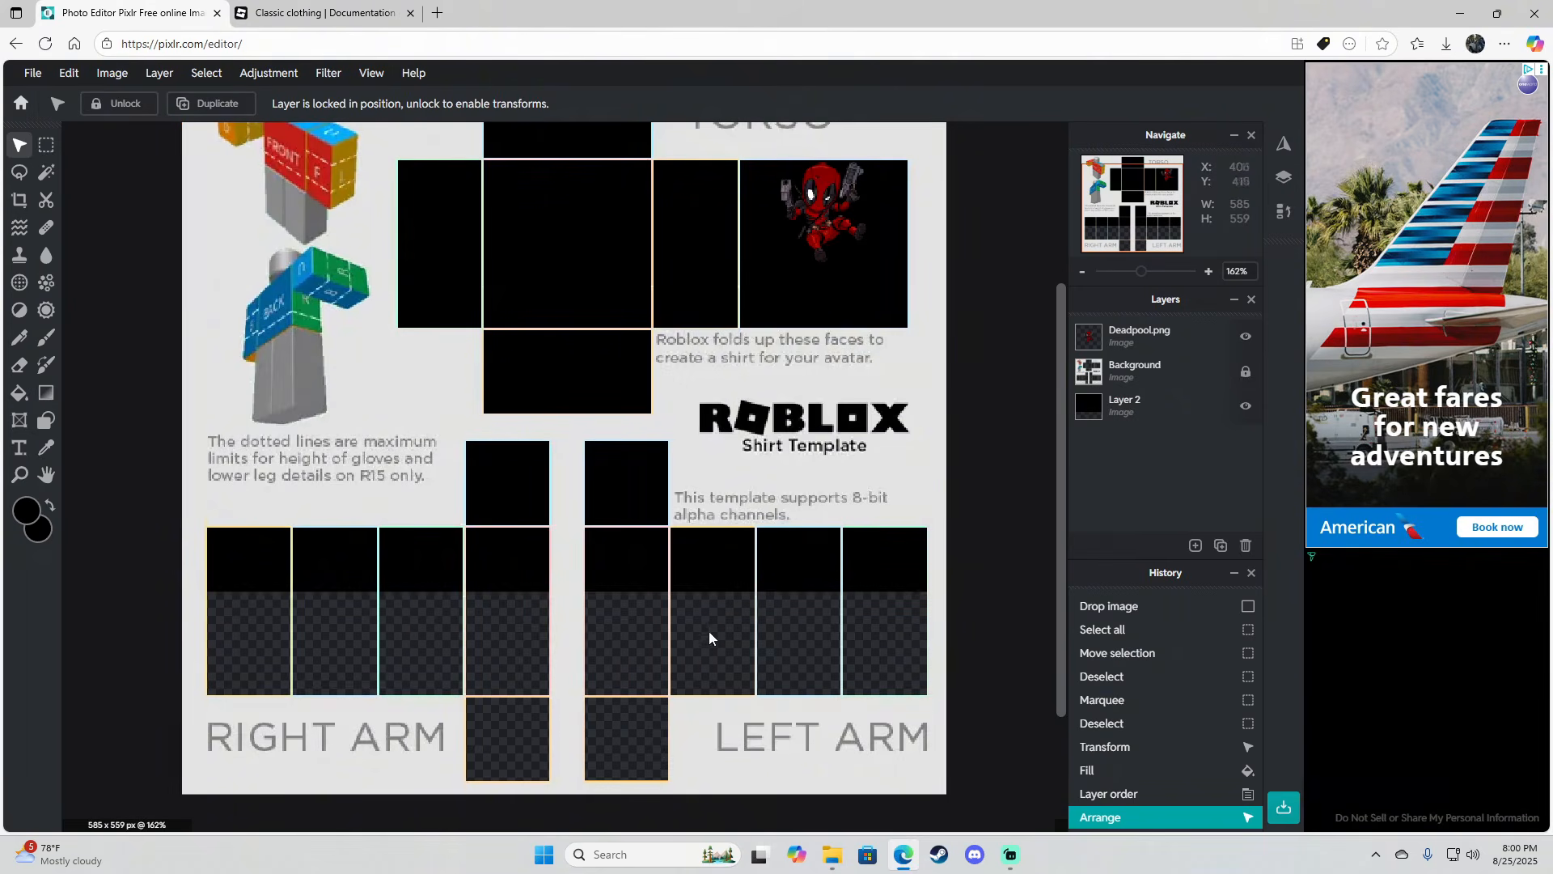
Draw an elliptical marquee of about 44 × 33 px on Layer 2 across the seam between the torso's UP and FRONT panels
scroll(744, 605, down, 1)
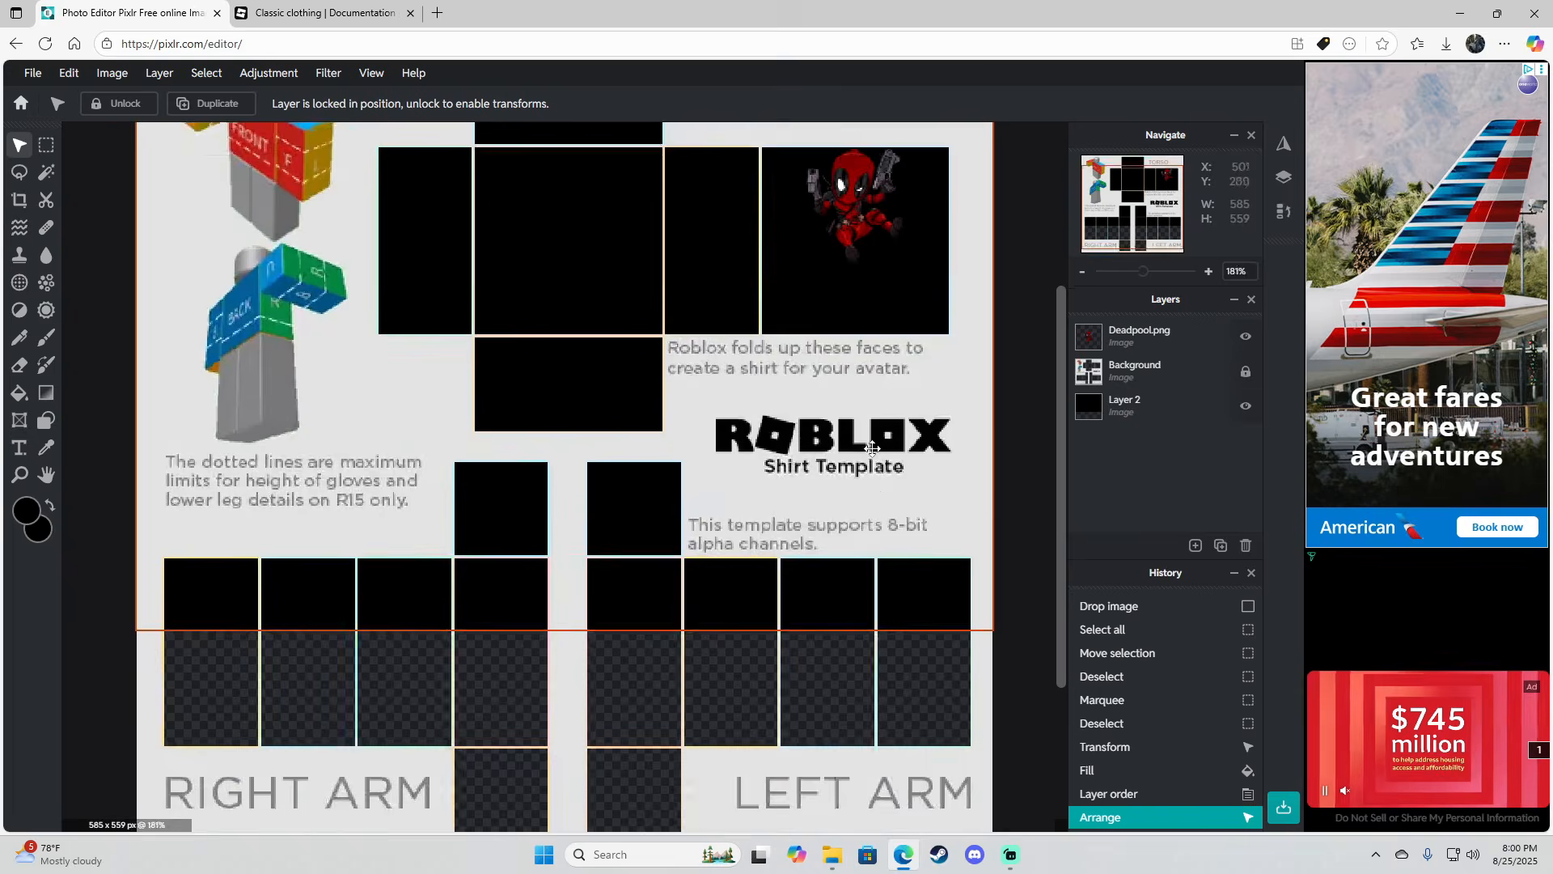
drag(1063, 455, 1058, 404)
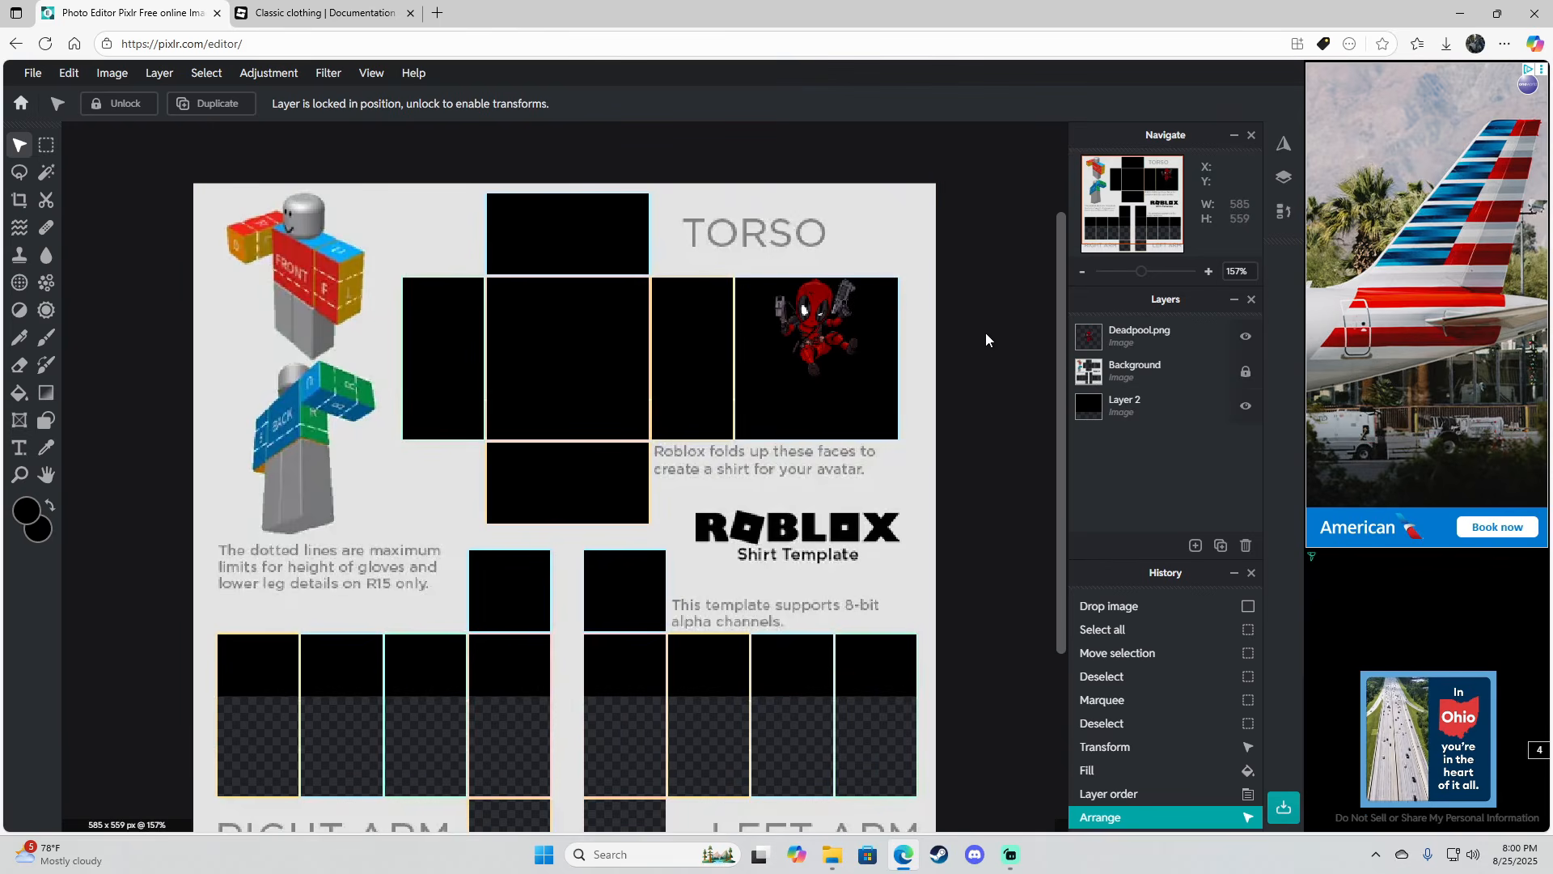
click(48, 146)
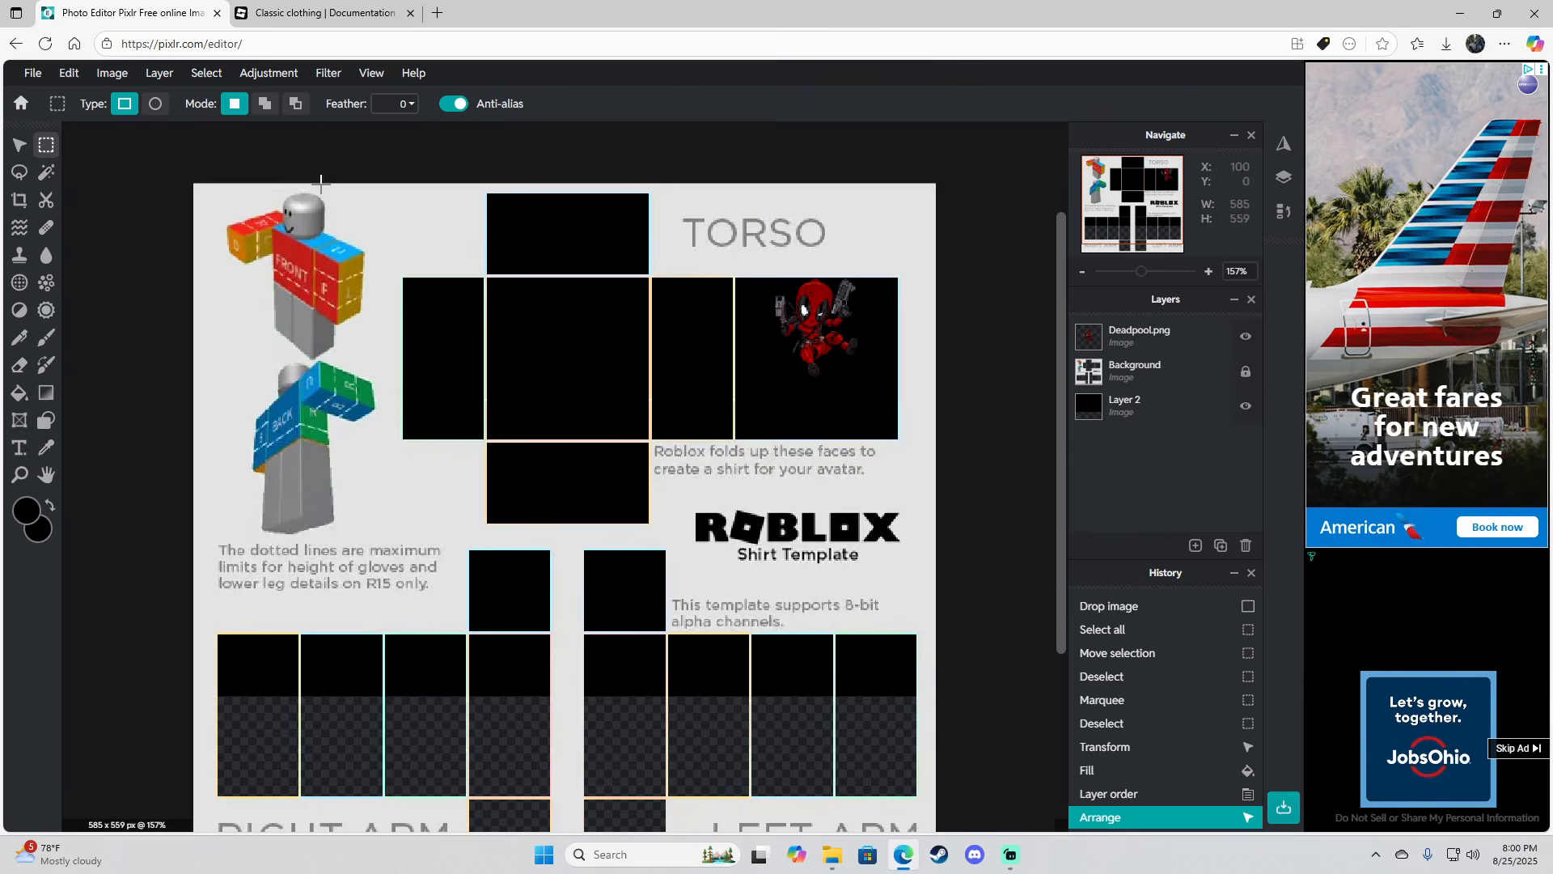
click(1126, 416)
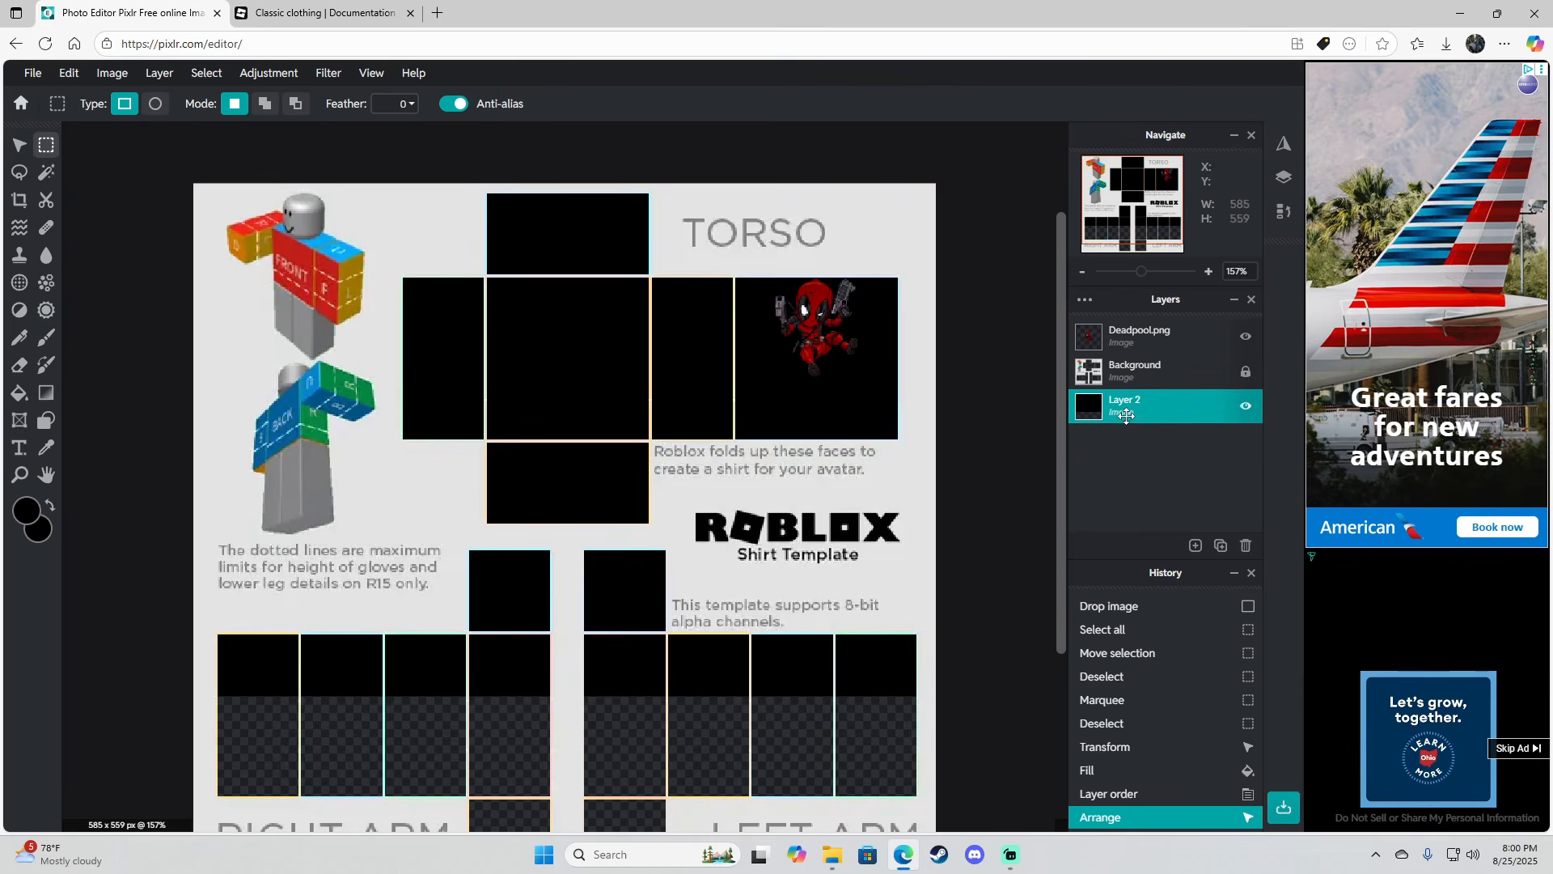
click(155, 105)
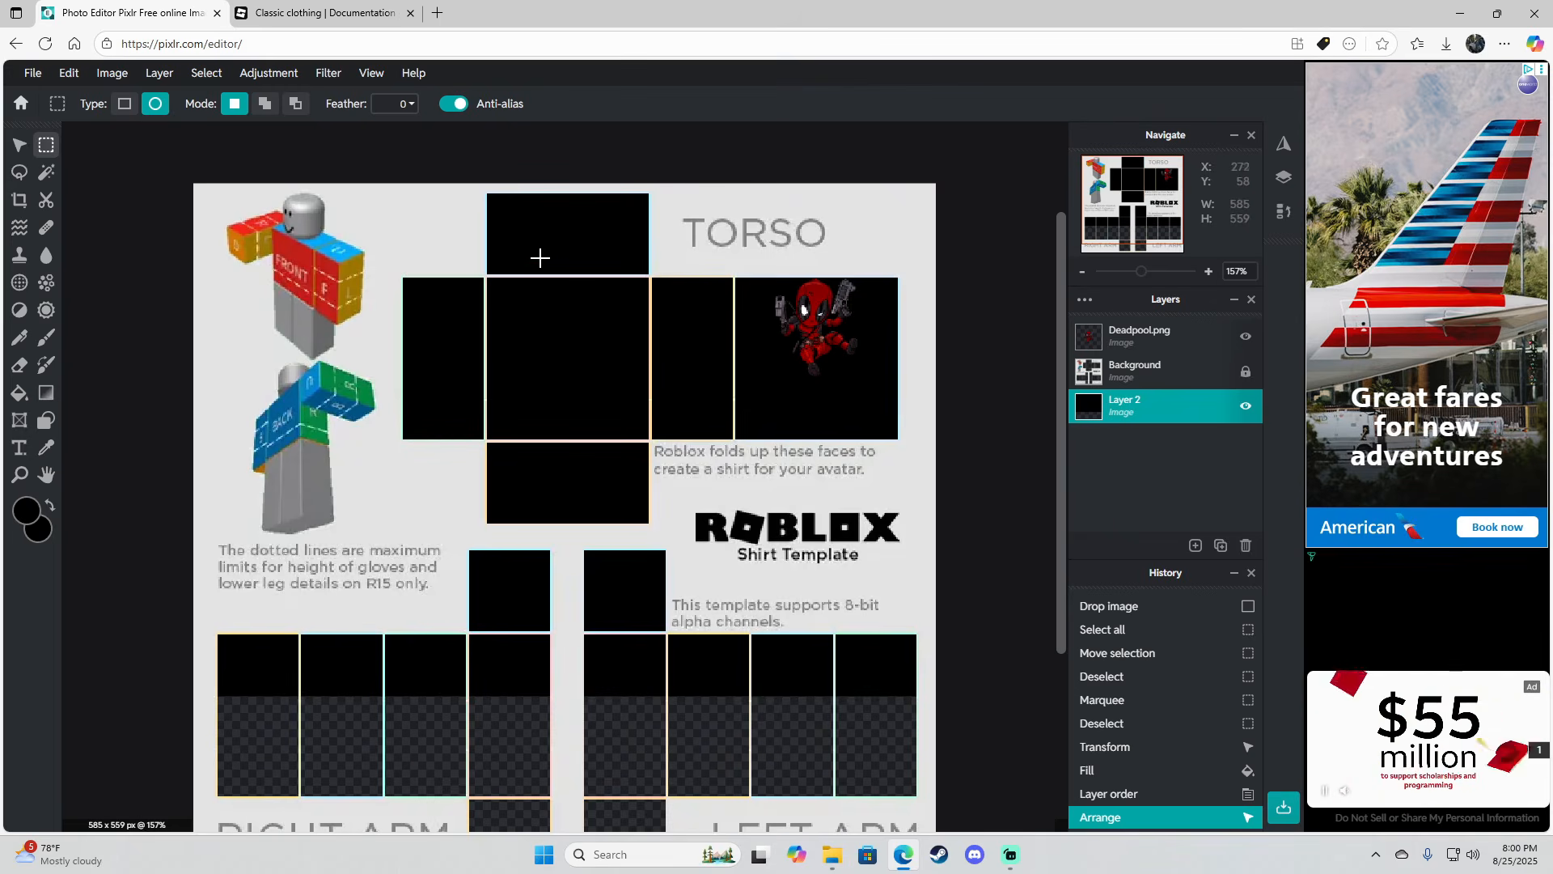
drag(538, 253, 593, 293)
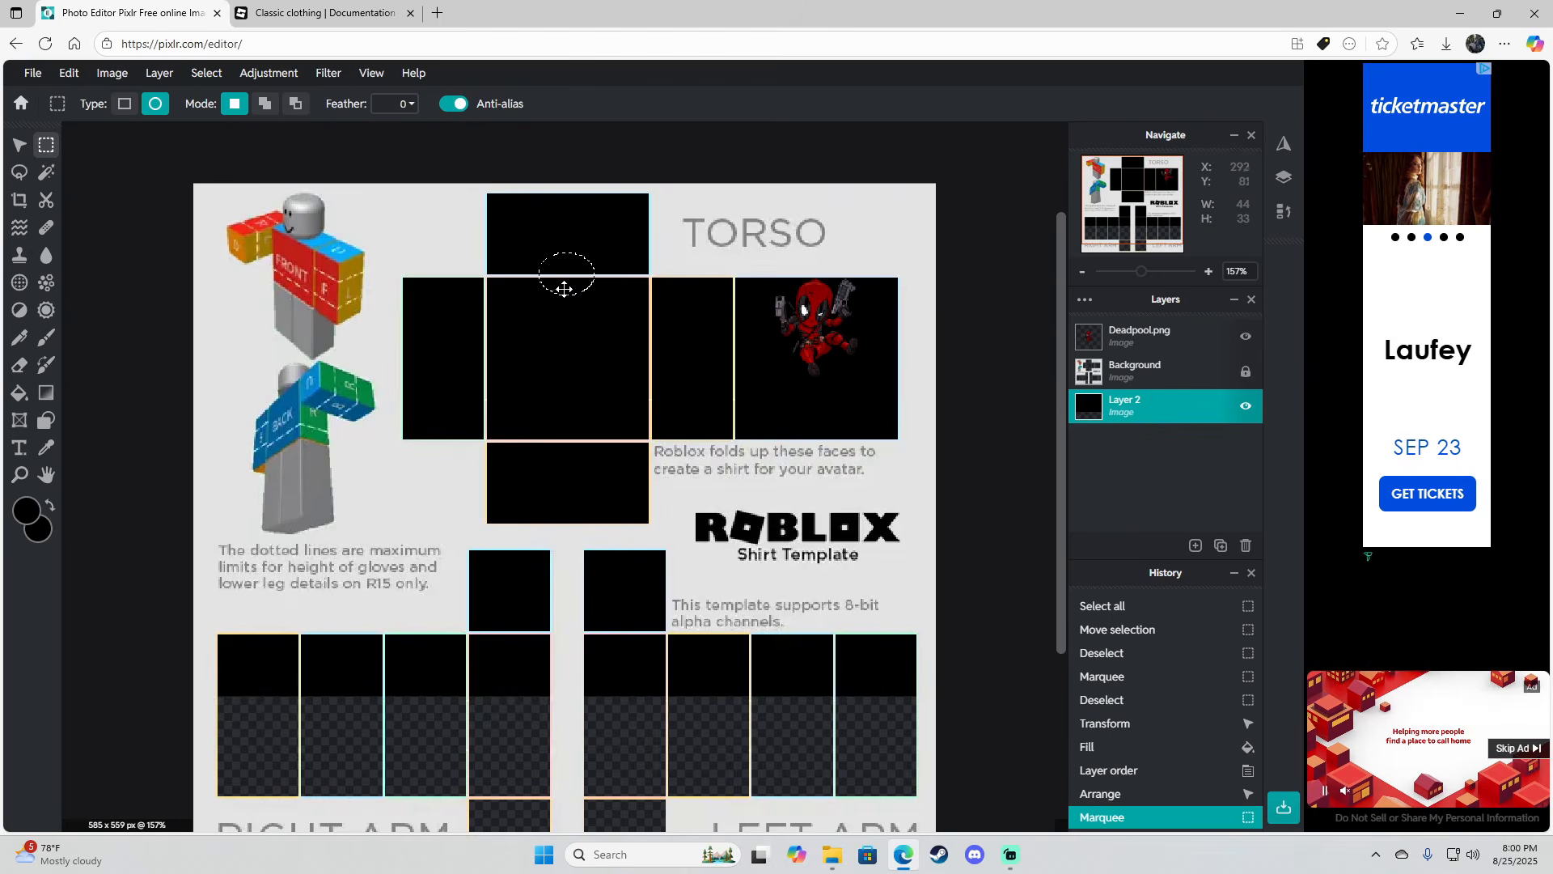
Center the elliptical marquee on the torso's upper seam, clear the black inside it as a neck opening, and deselect
drag(575, 301, 569, 306)
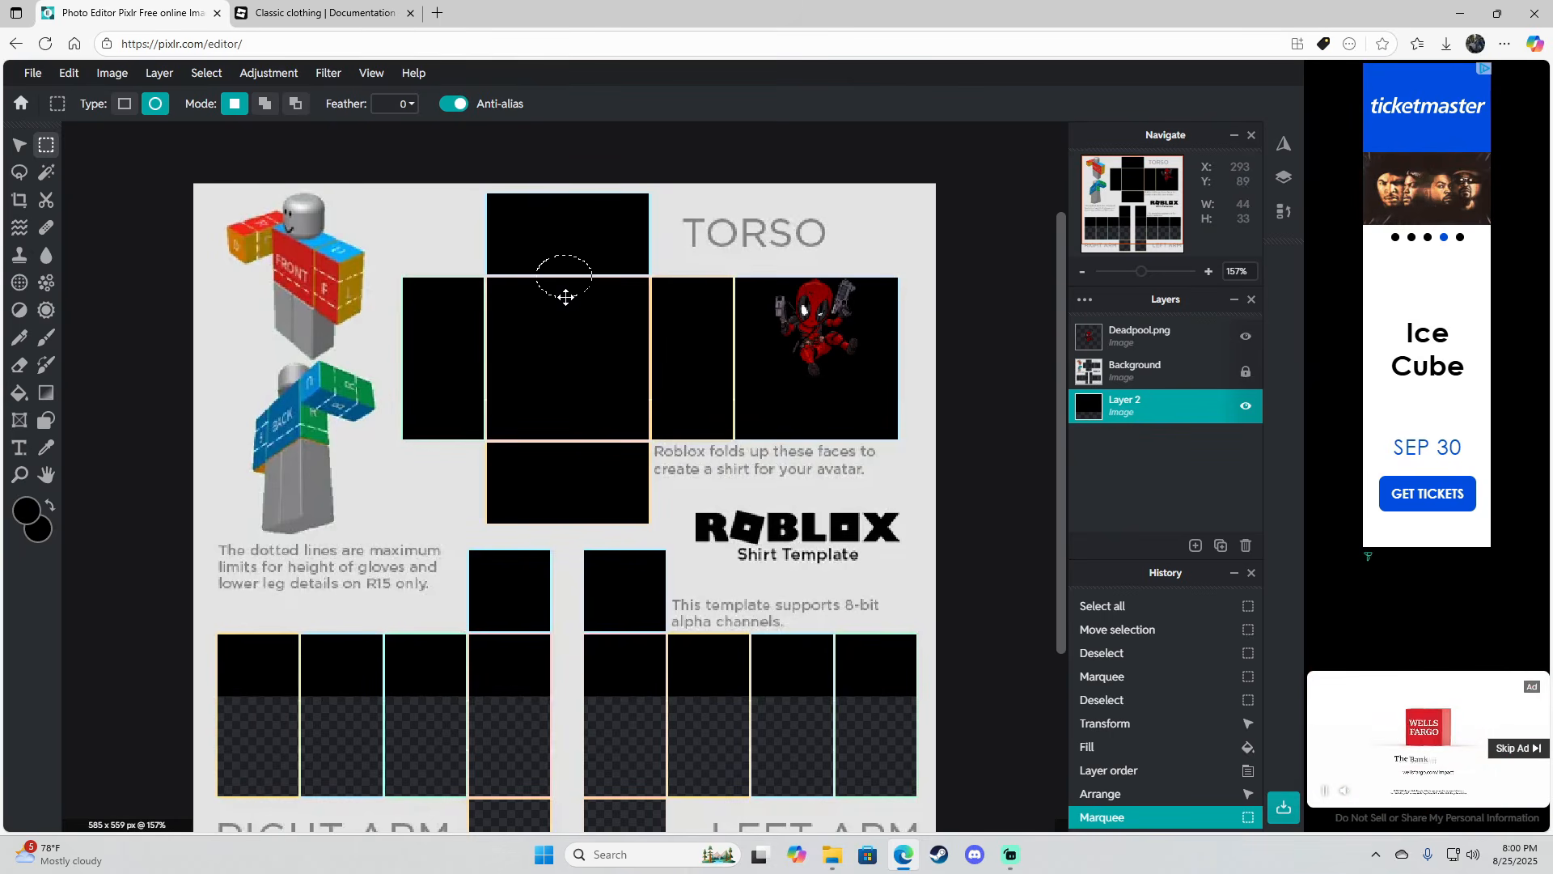
drag(565, 298, 592, 282)
key(Delete)
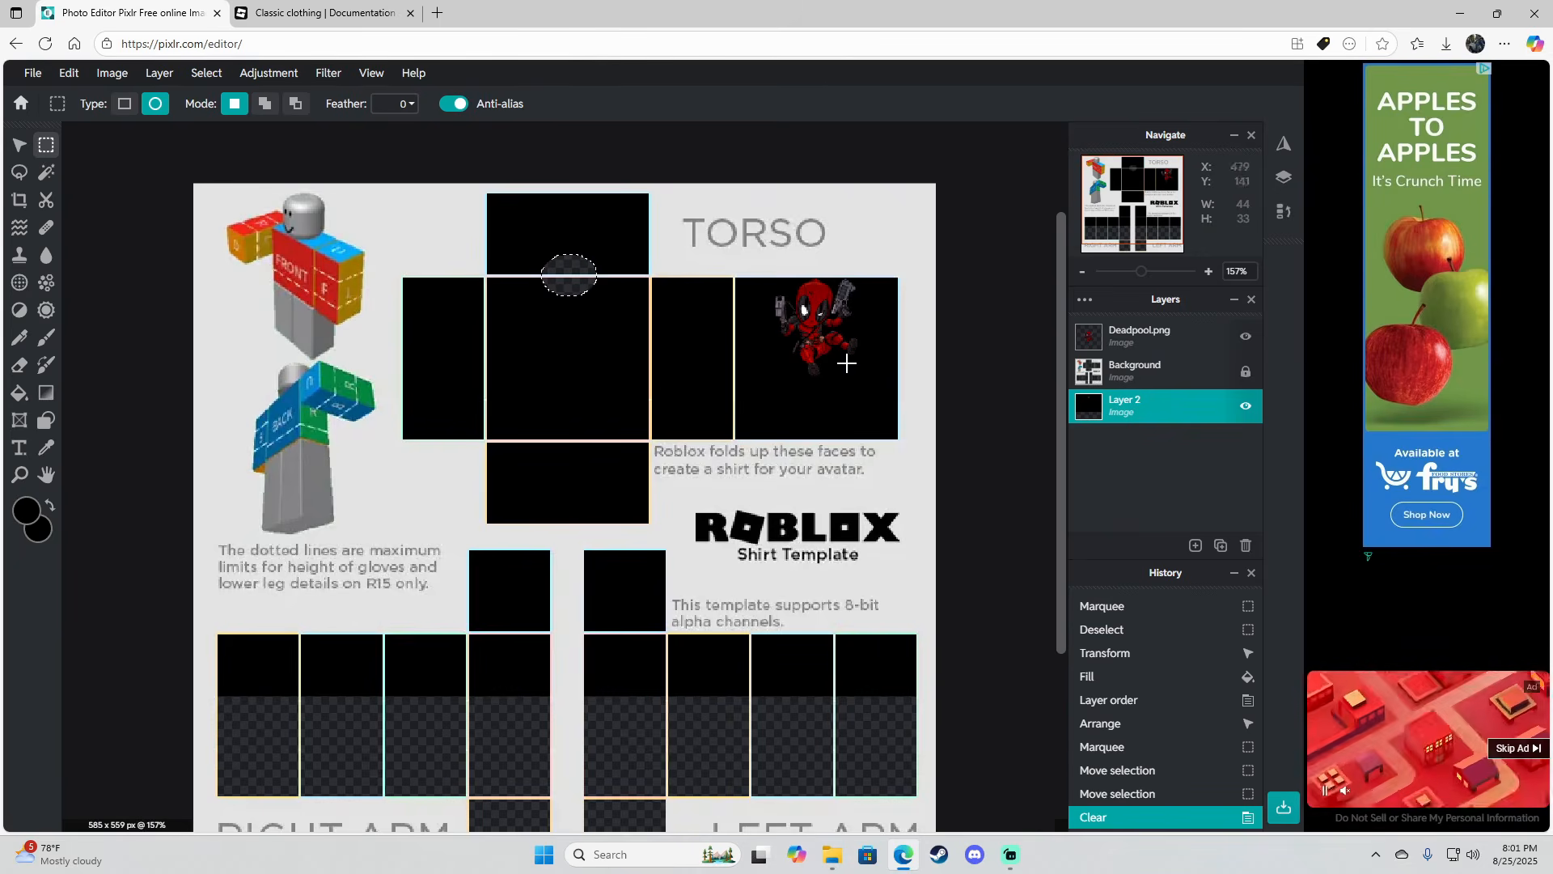
click(1006, 266)
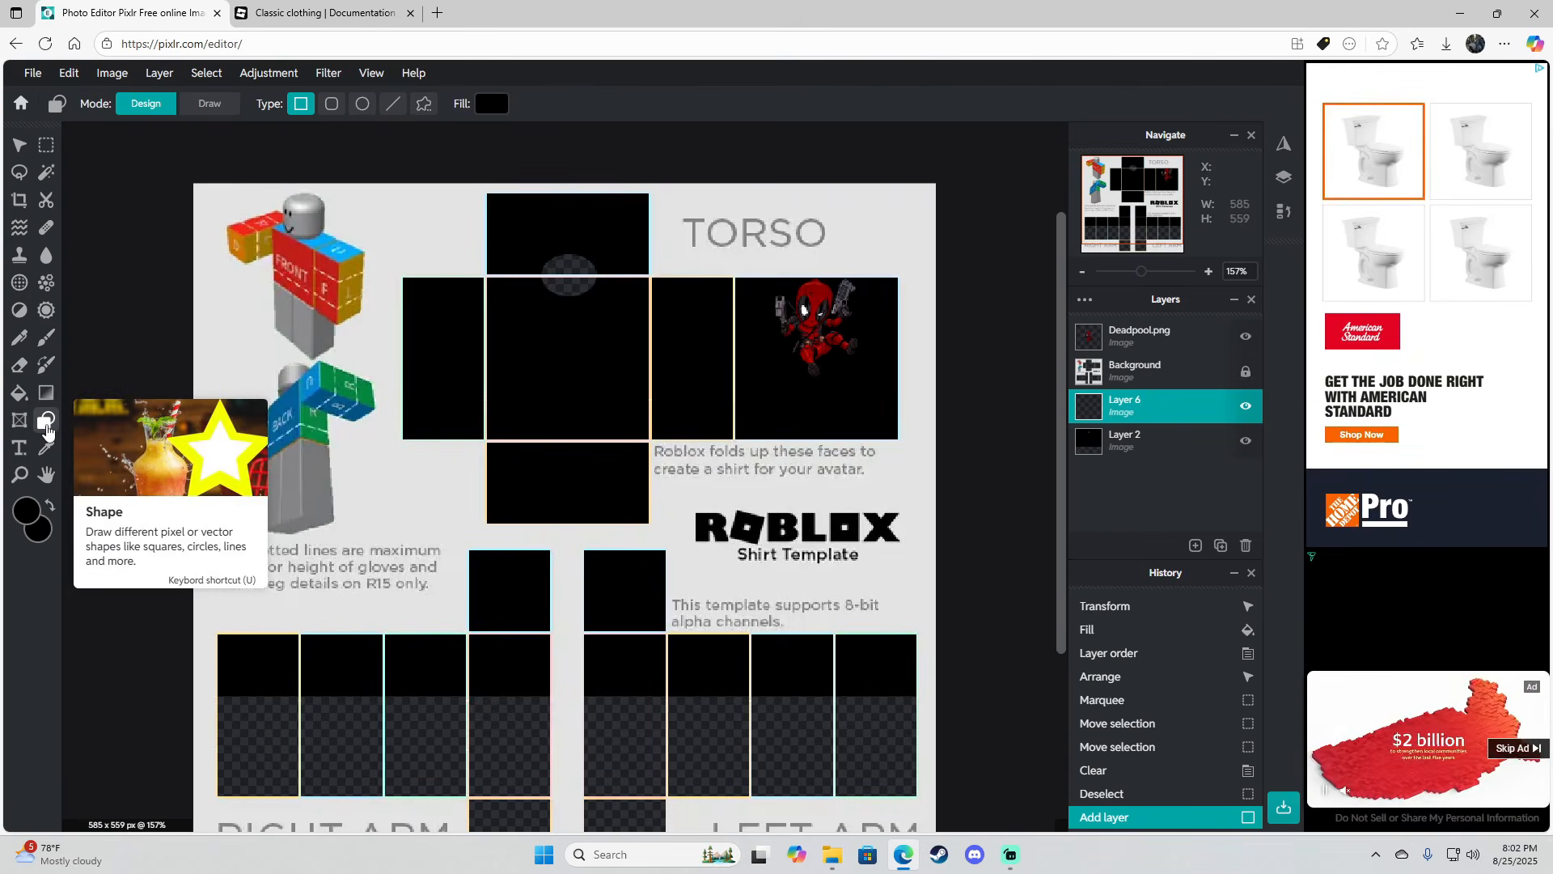
Configure the Shape tool to draw circles directly on Layer 6 with fill off and an outline of 3
click(362, 104)
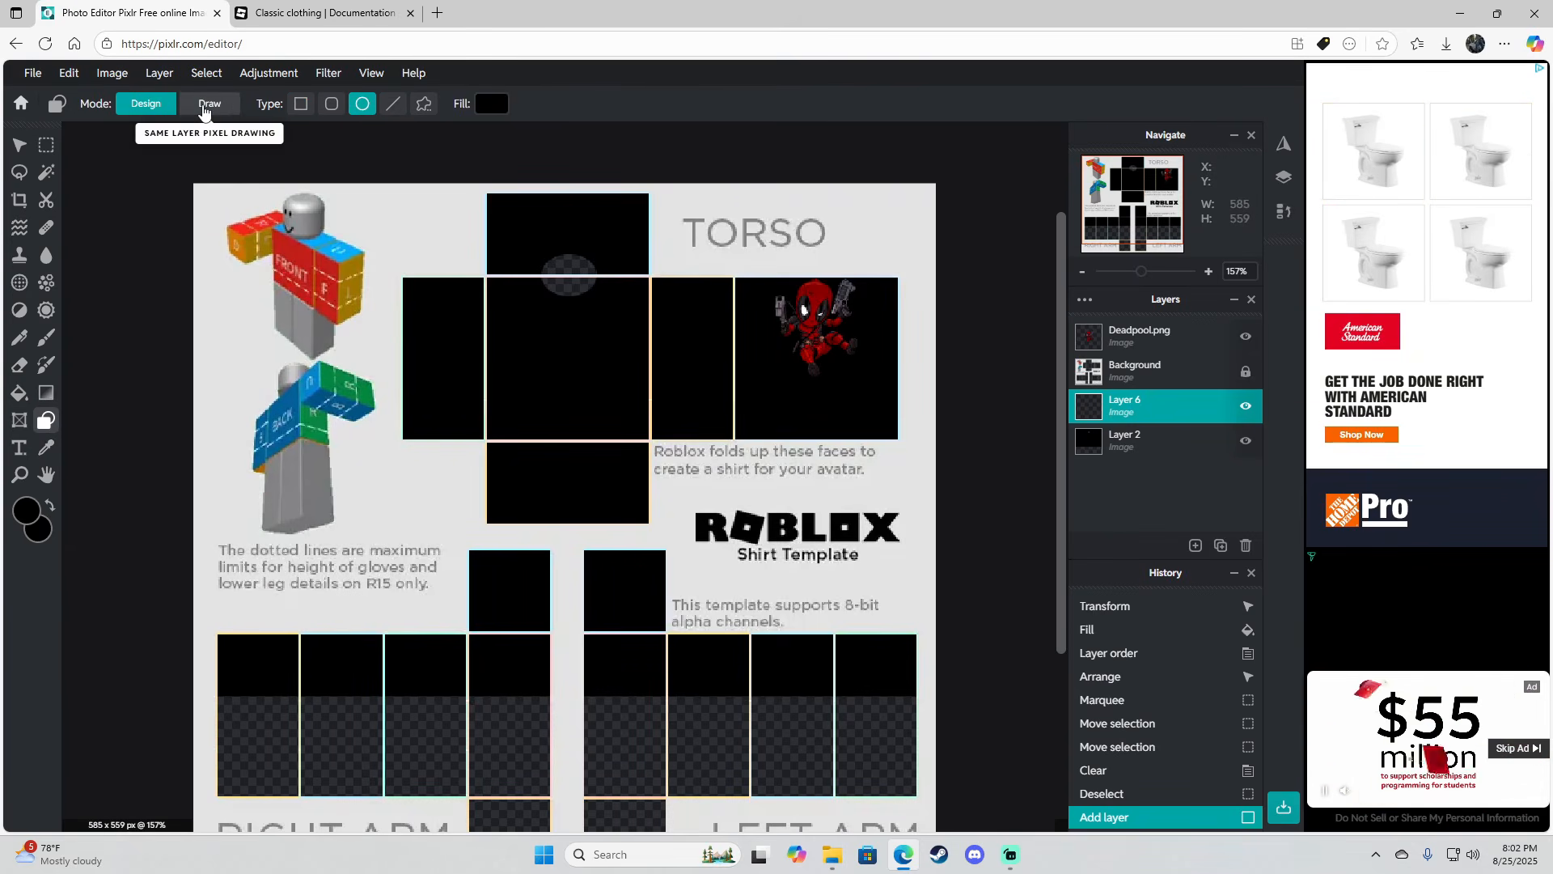
click(209, 105)
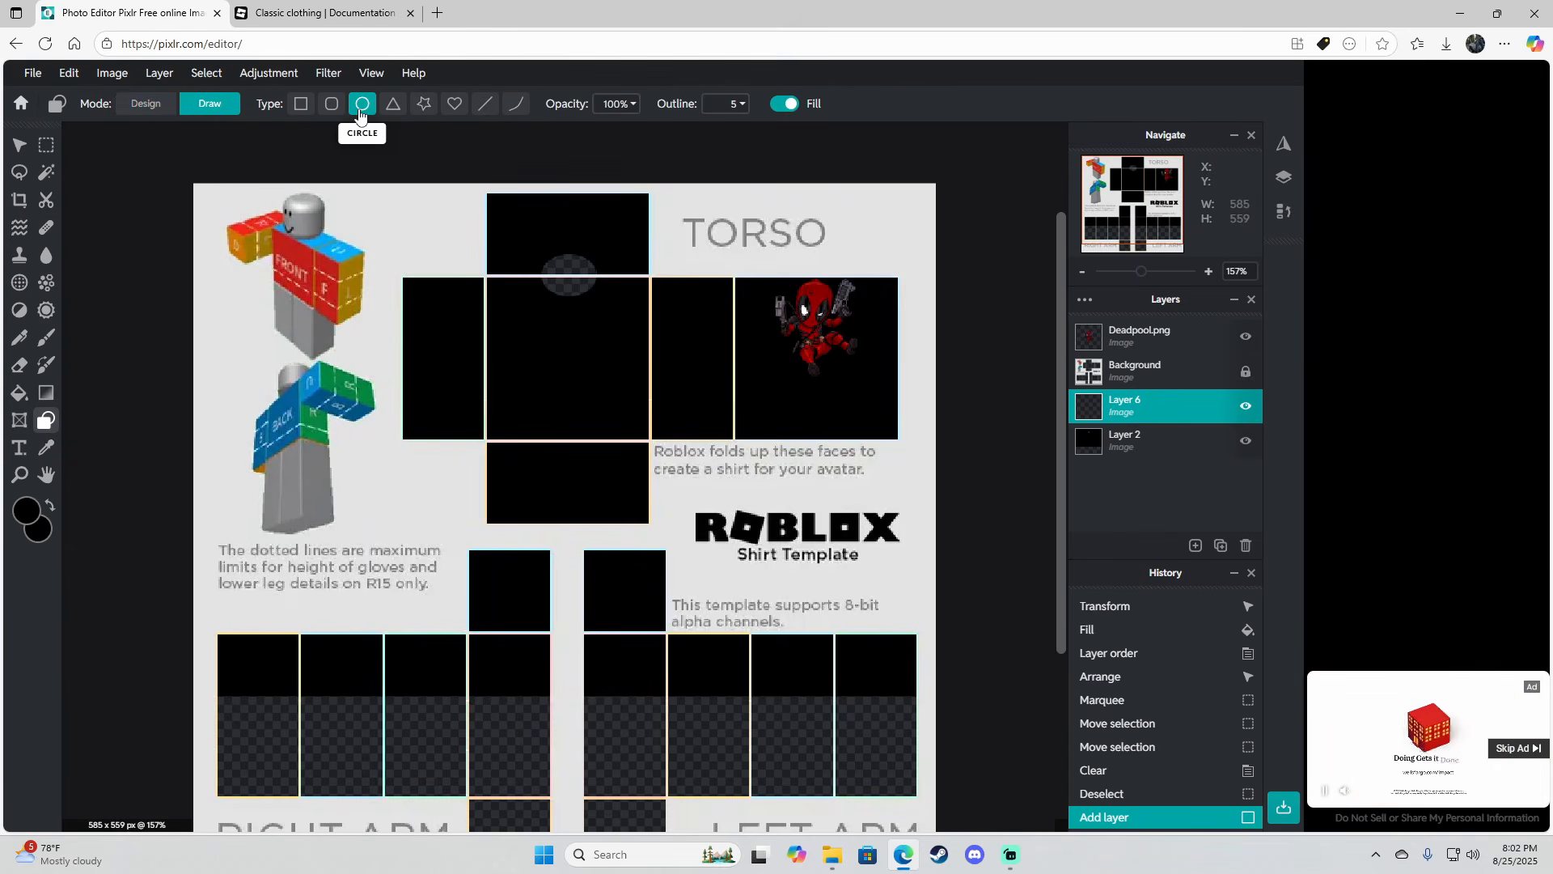
click(783, 104)
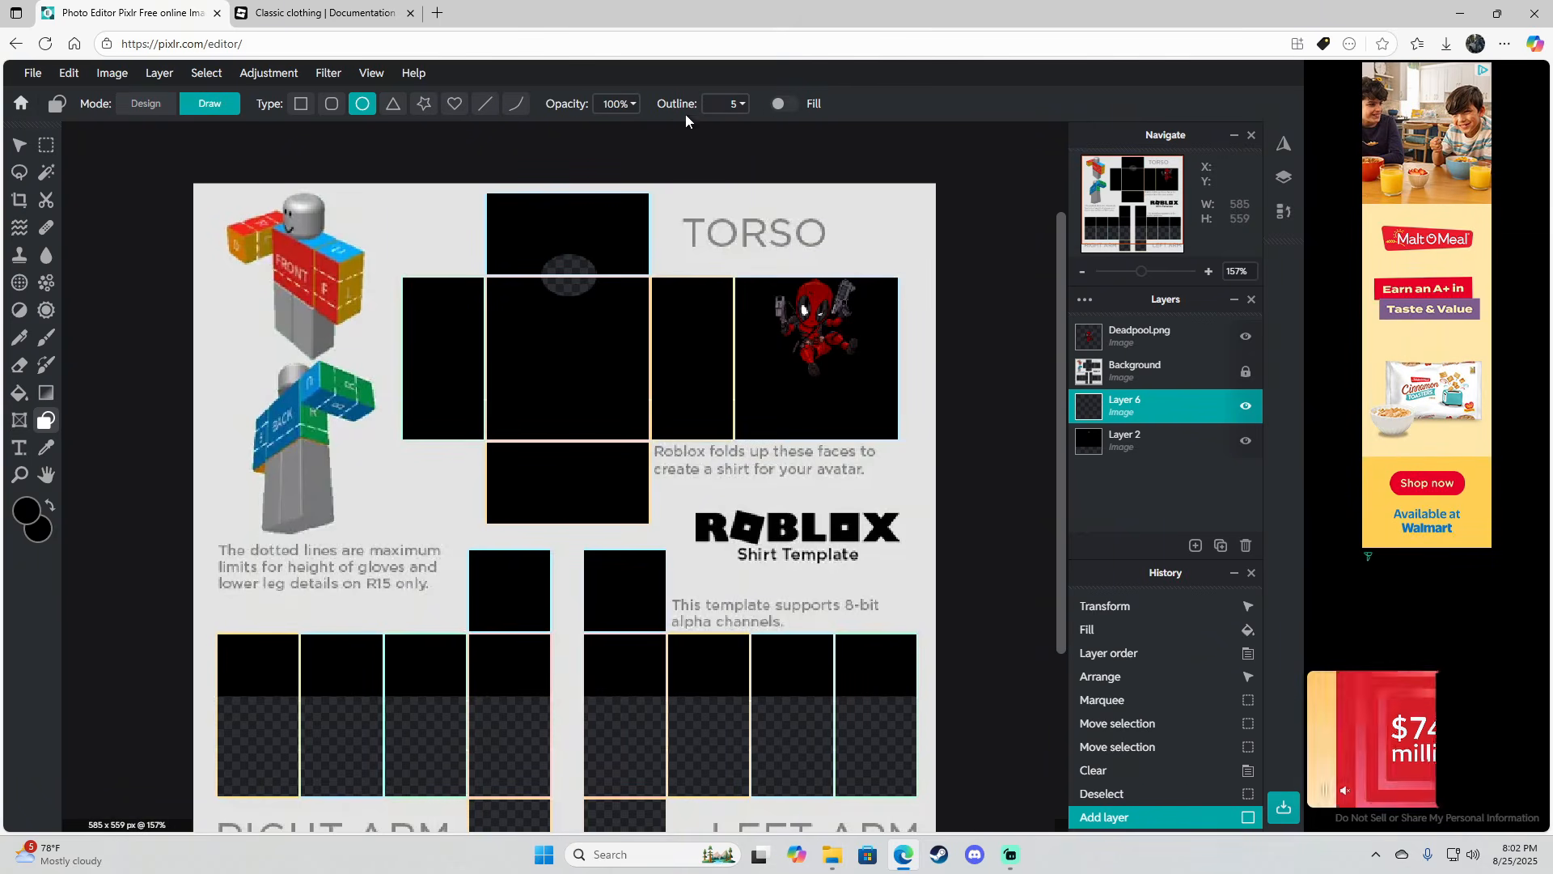
click(714, 103)
drag(623, 138, 606, 139)
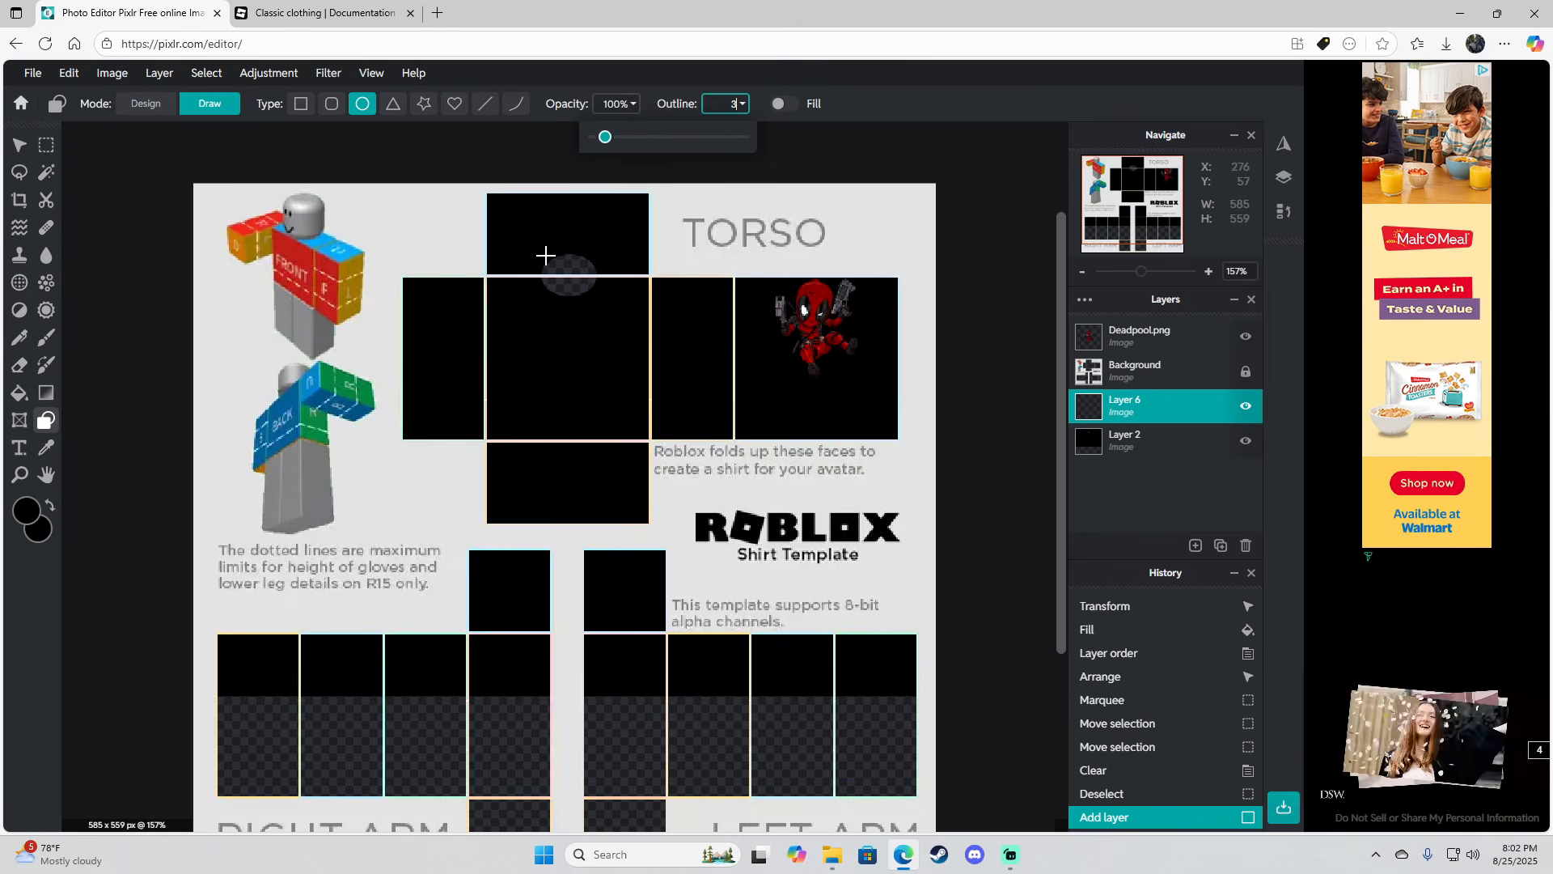
Set the foreground color to dark red #630101
click(27, 512)
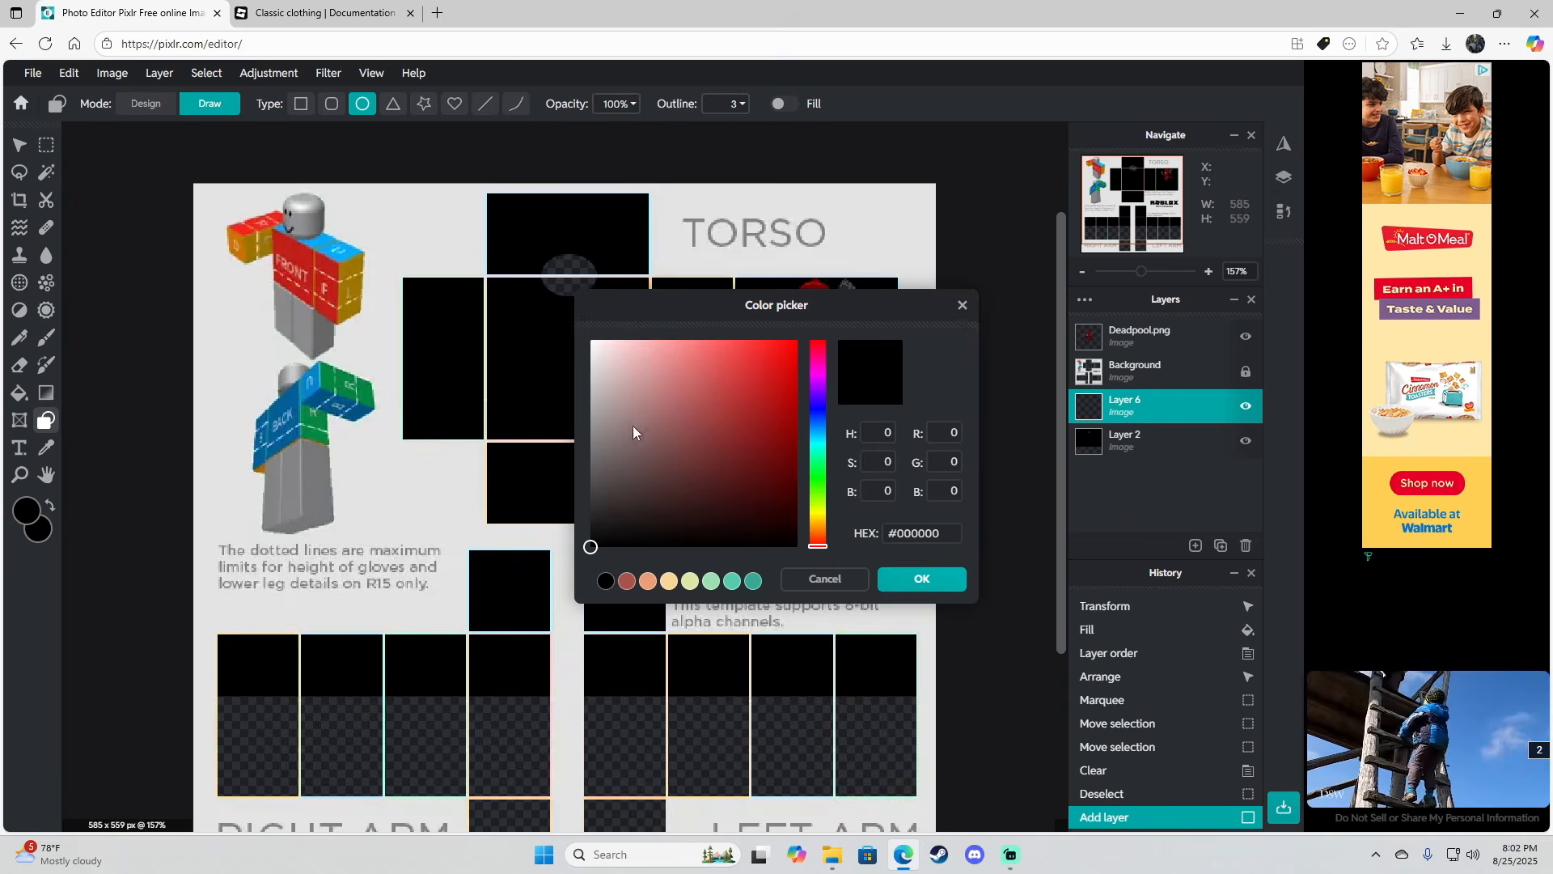
drag(636, 440, 591, 340)
mouse_move(781, 373)
mouse_down()
mouse_move(794, 349)
mouse_move(787, 375)
mouse_move(754, 385)
mouse_move(795, 435)
mouse_move(796, 474)
mouse_up()
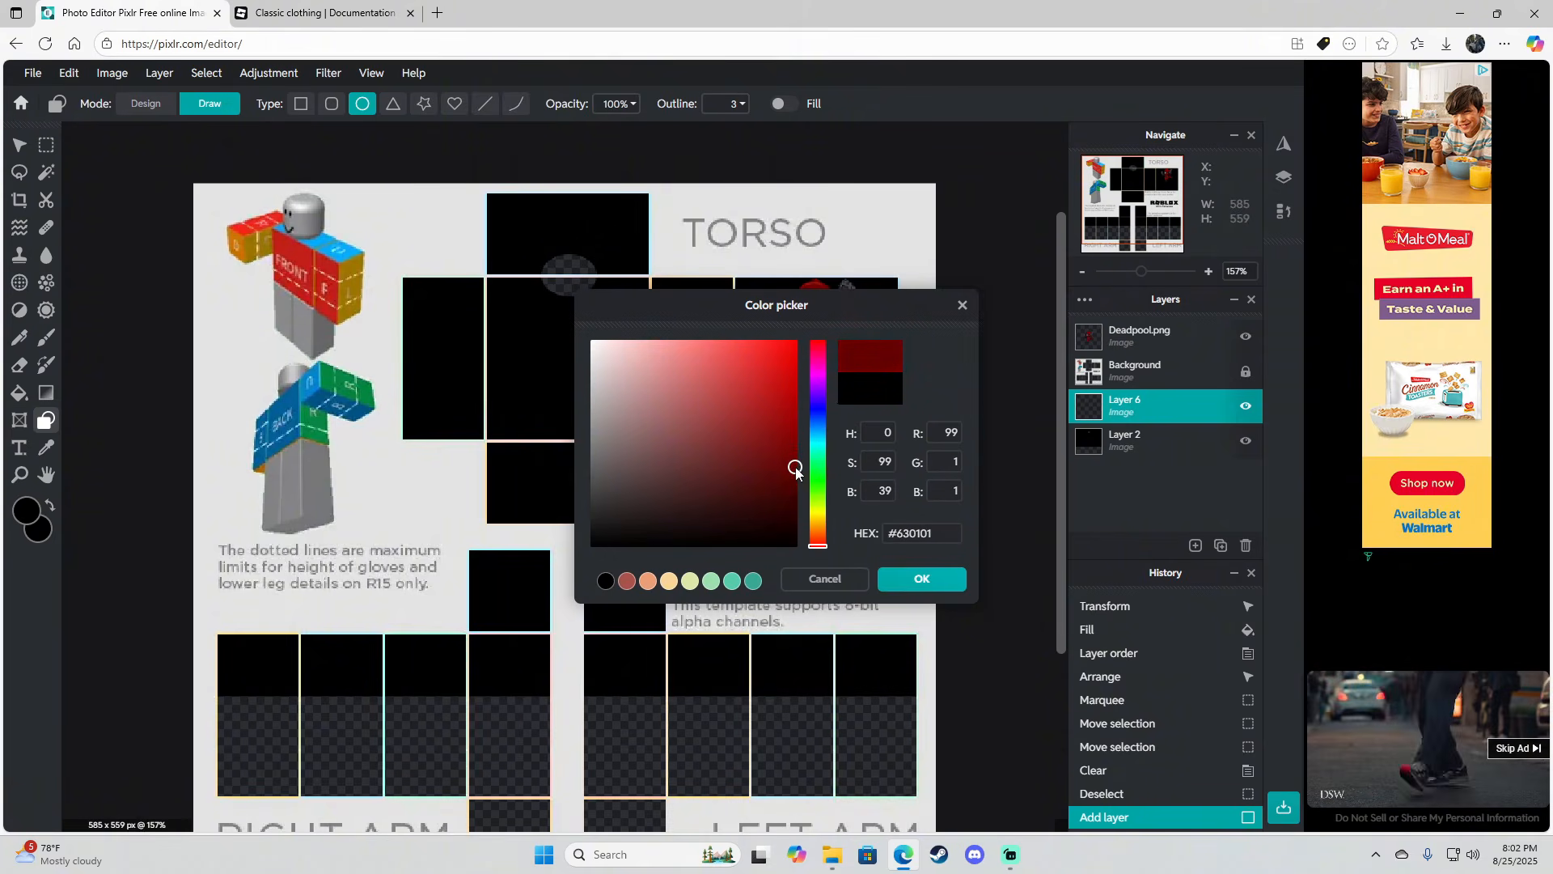
click(927, 579)
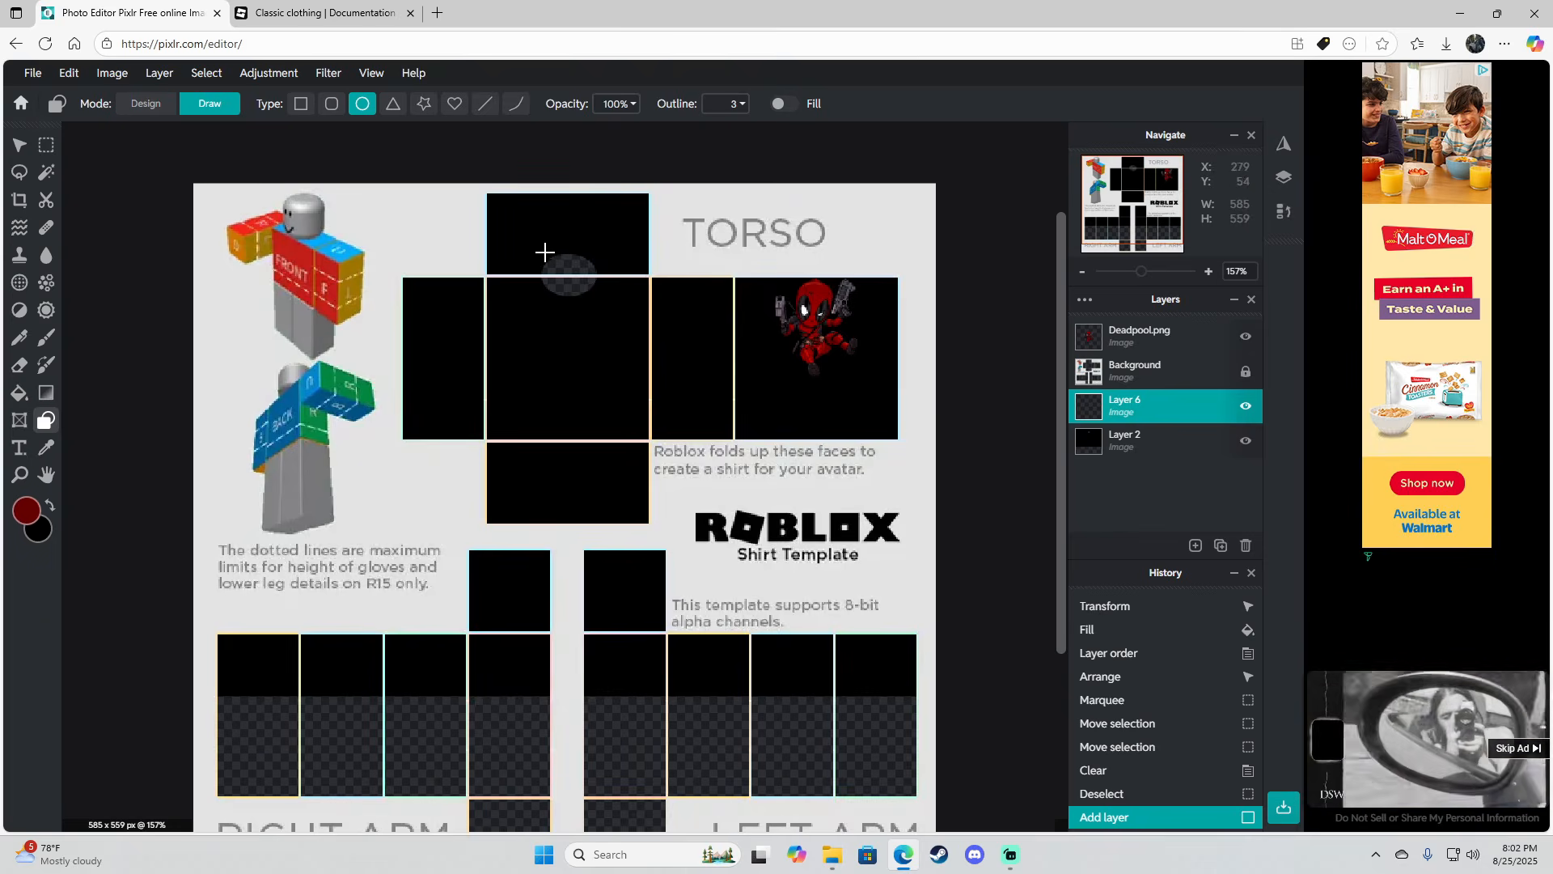
Draw a dark red ellipse outline of about 47 × 39 px around the neck opening on Layer 6 and nudge it into alignment
drag(544, 260, 570, 291)
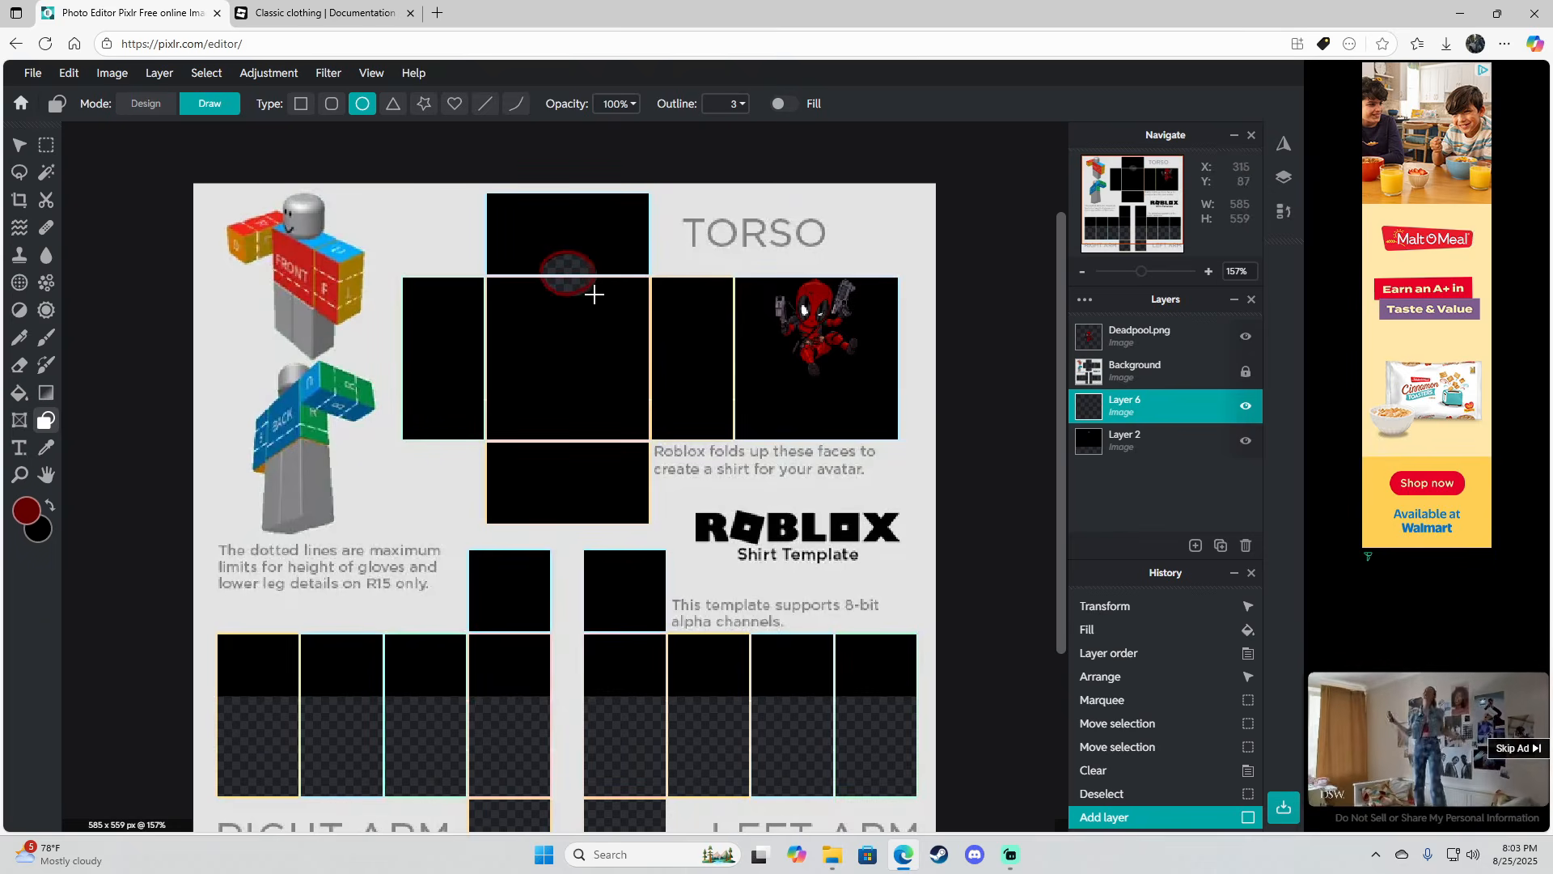
drag(596, 298, 596, 300)
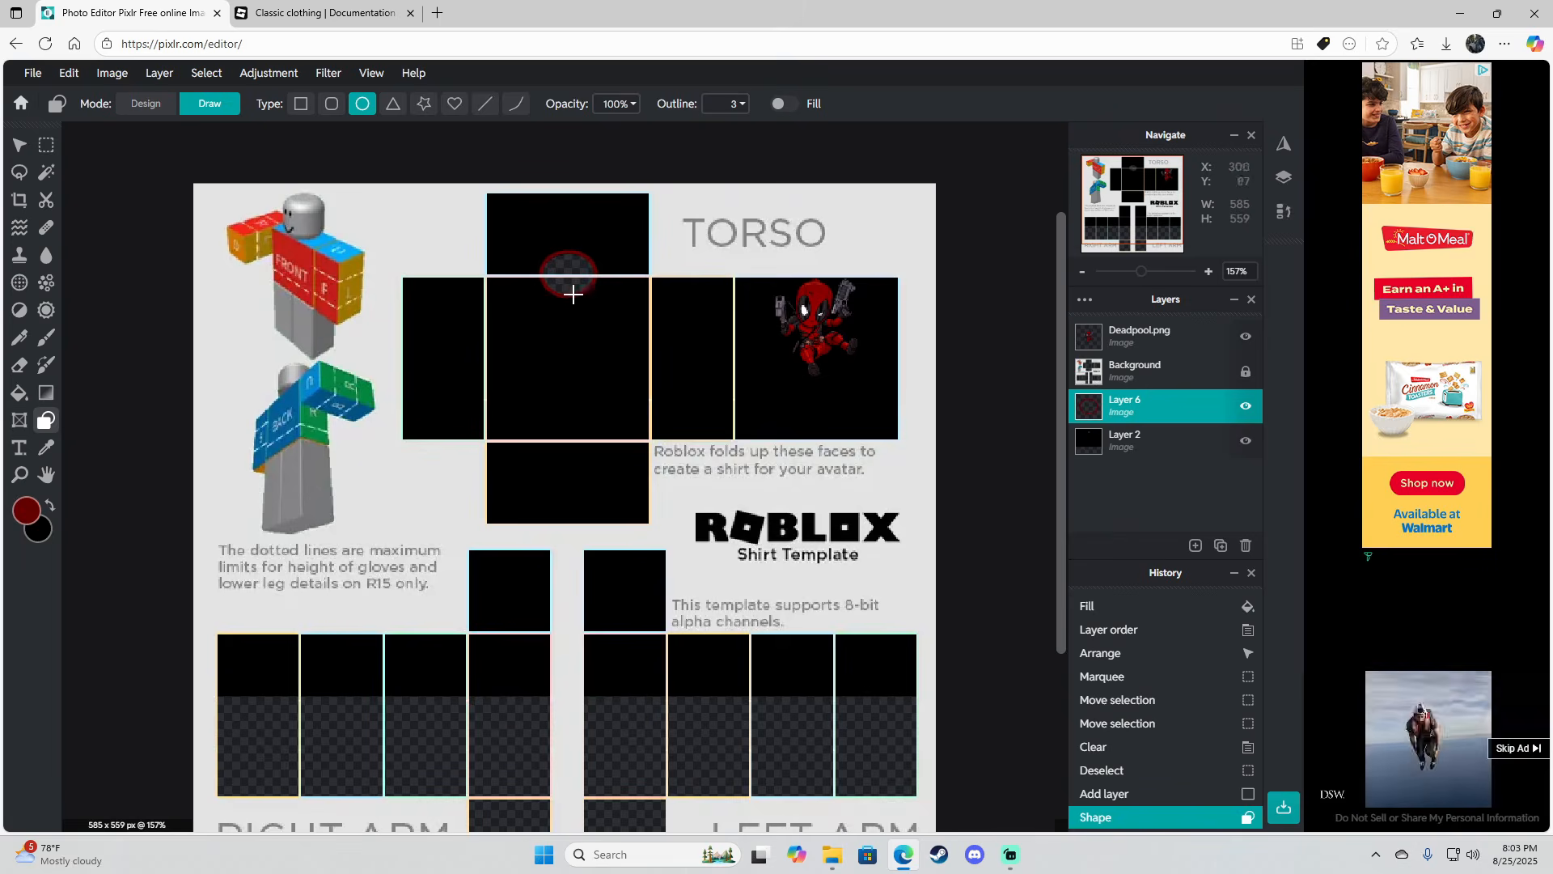
click(19, 144)
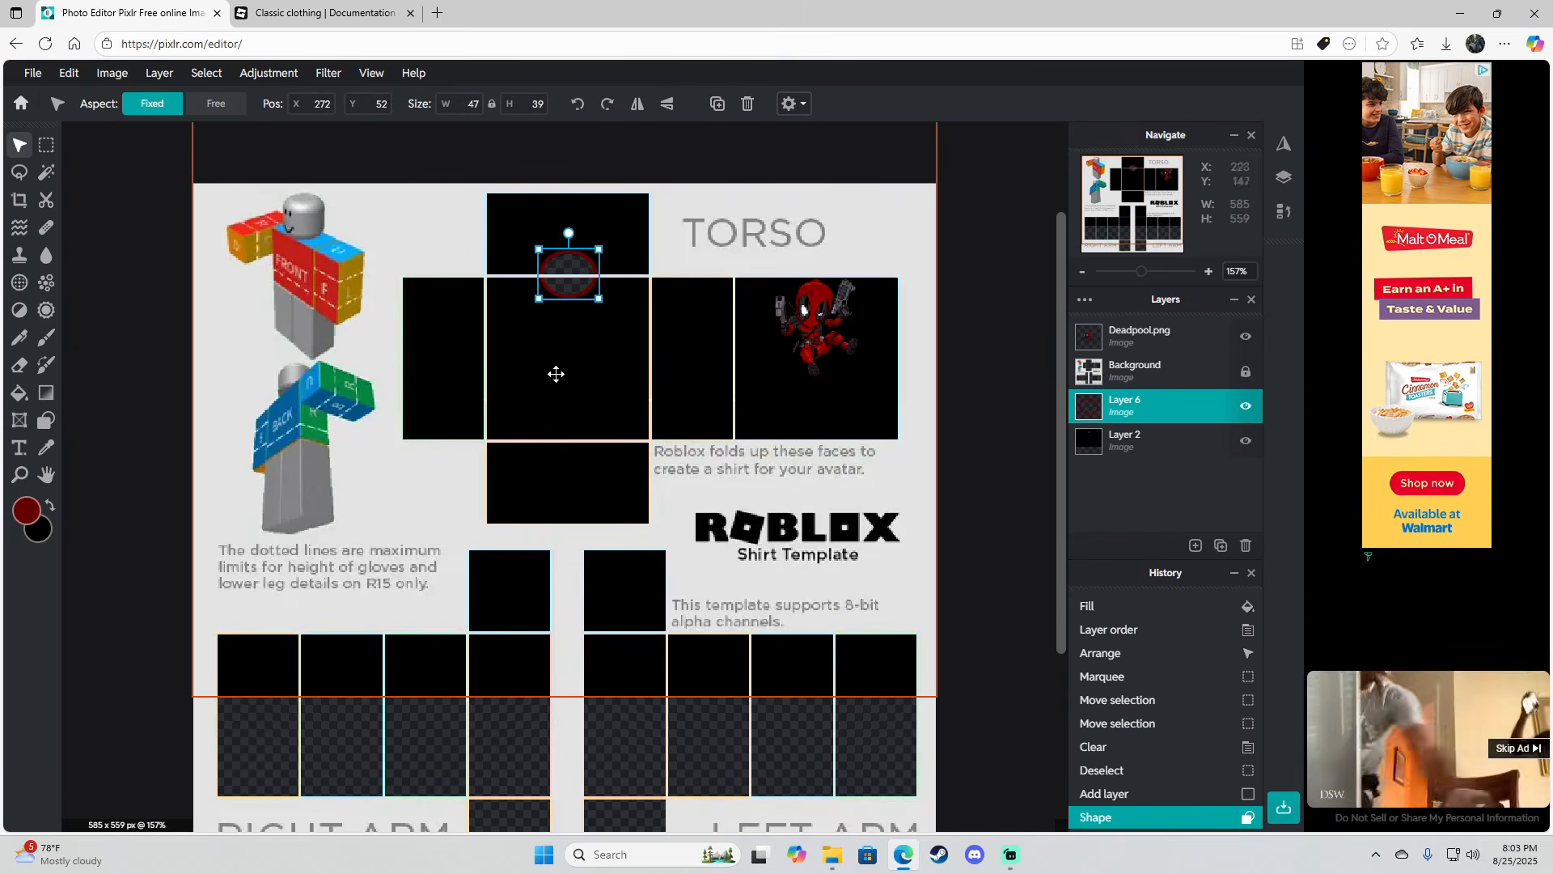
drag(587, 292, 585, 293)
click(988, 278)
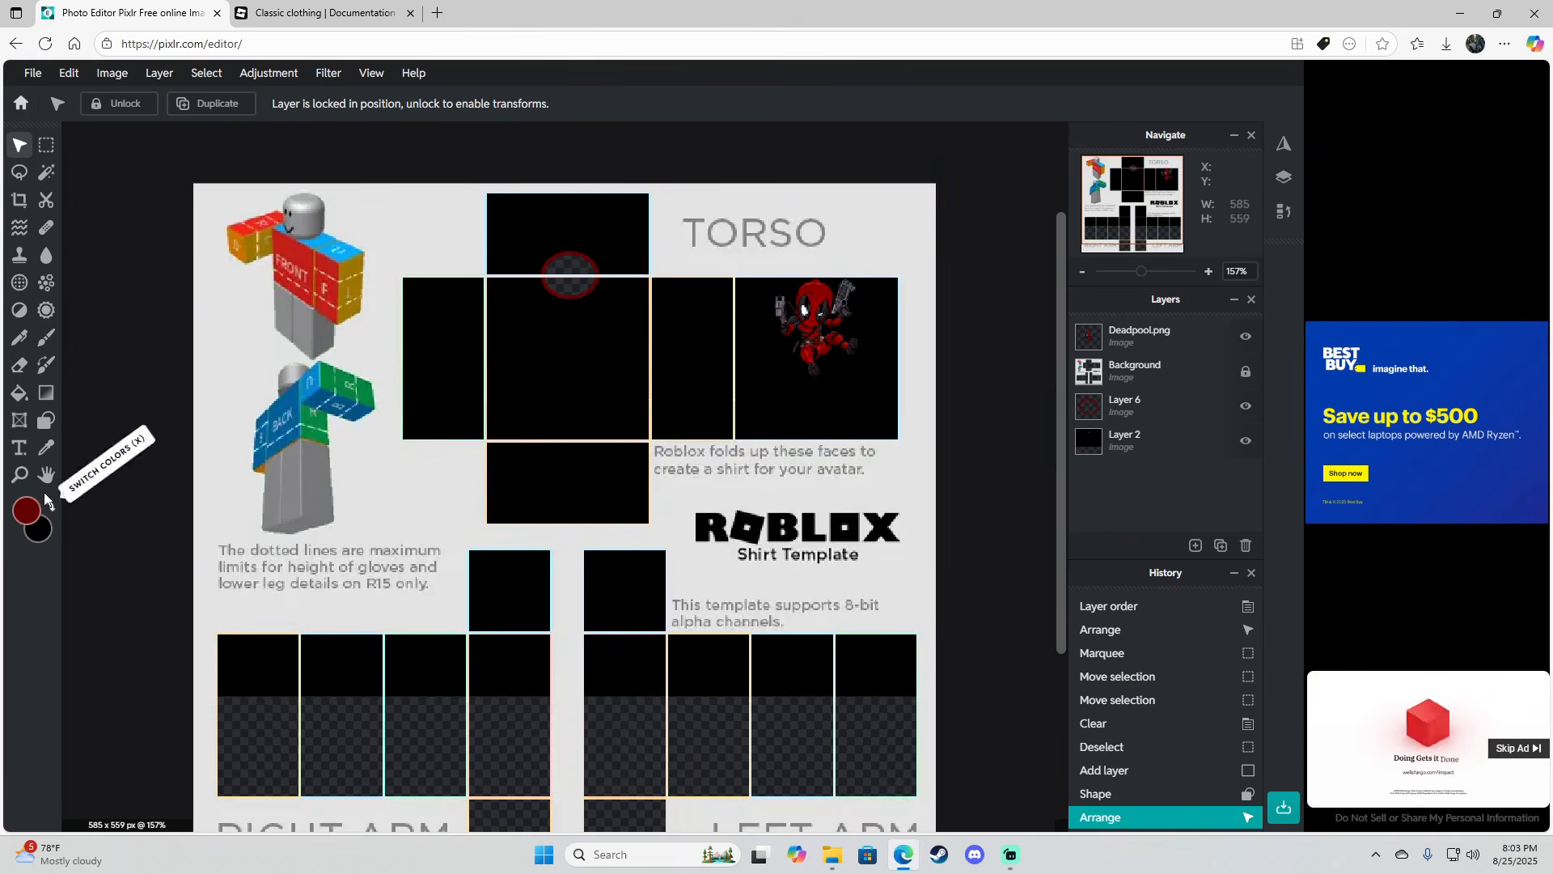
Draw a straight dark red line with an outline of 3 along the sleeve hems across both arms on Layer 6
click(46, 422)
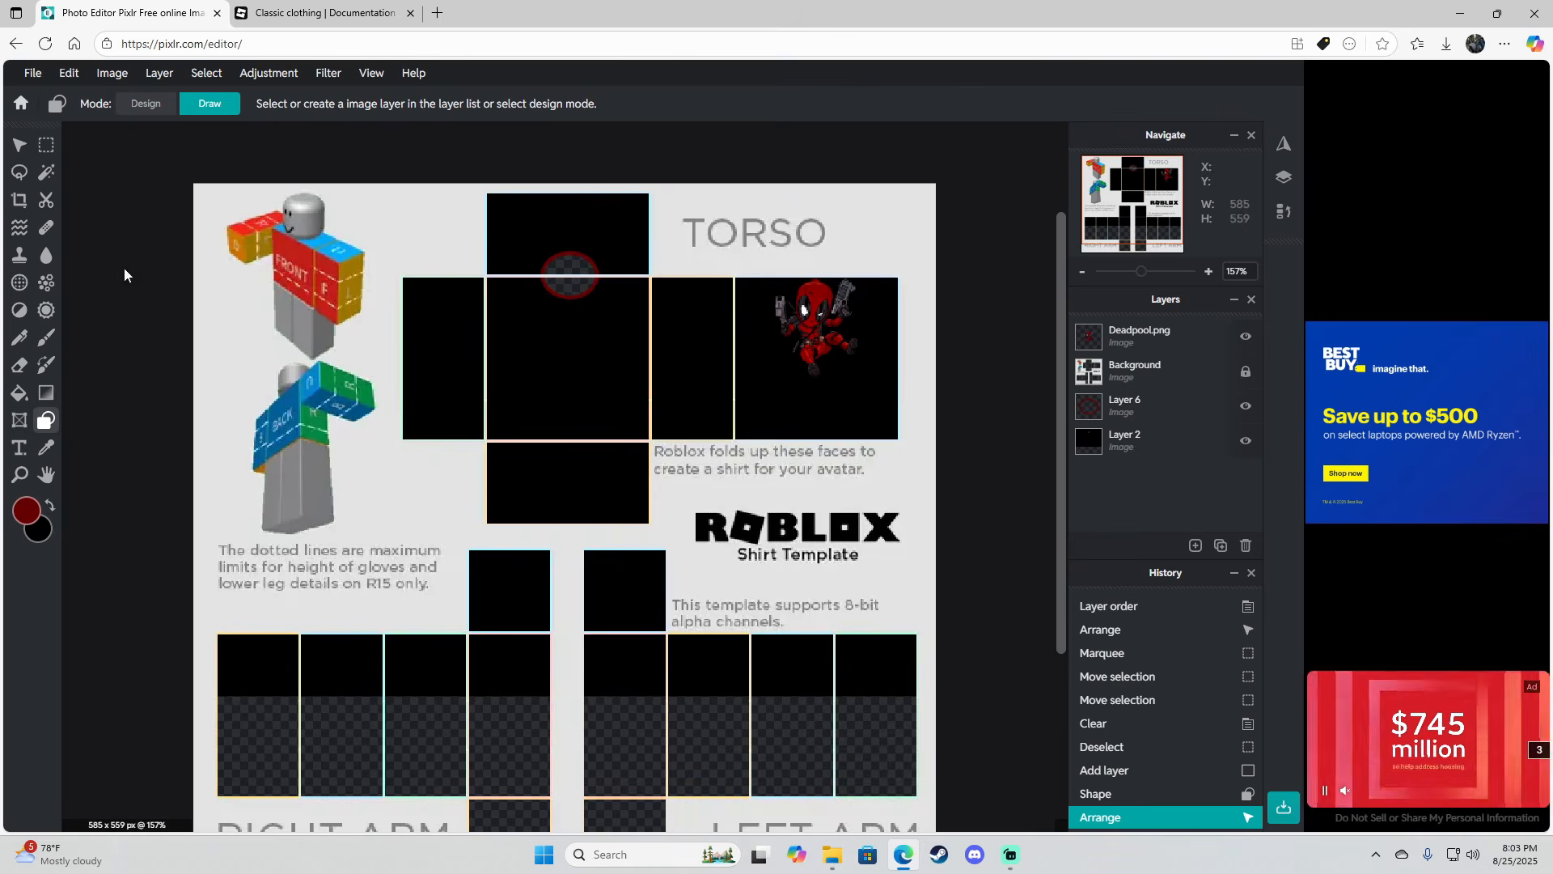
click(1178, 412)
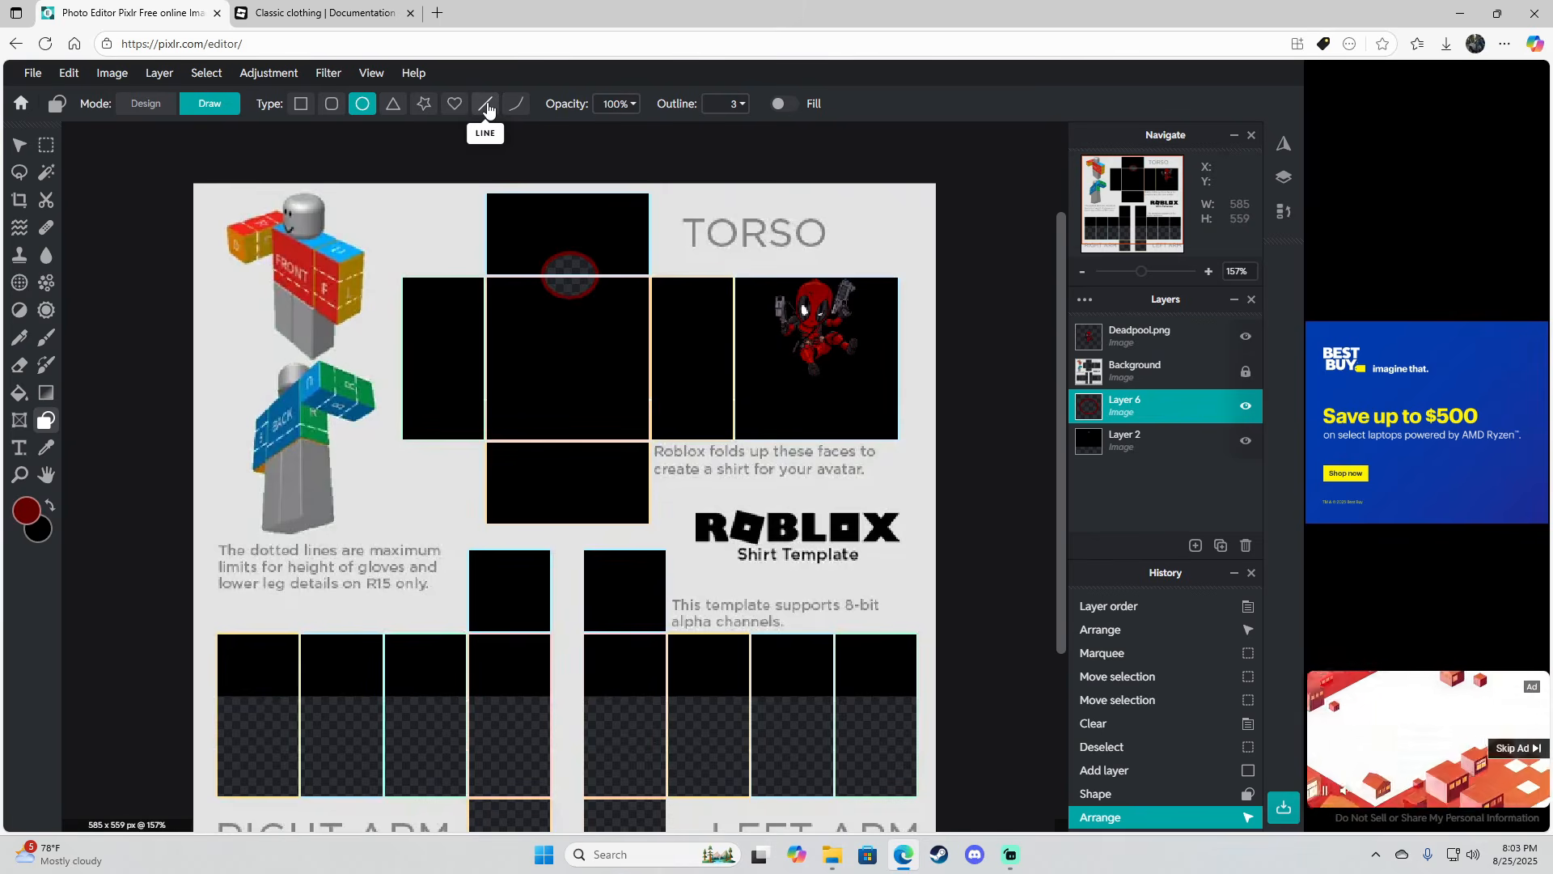
click(486, 104)
scroll(1007, 368, down, 2)
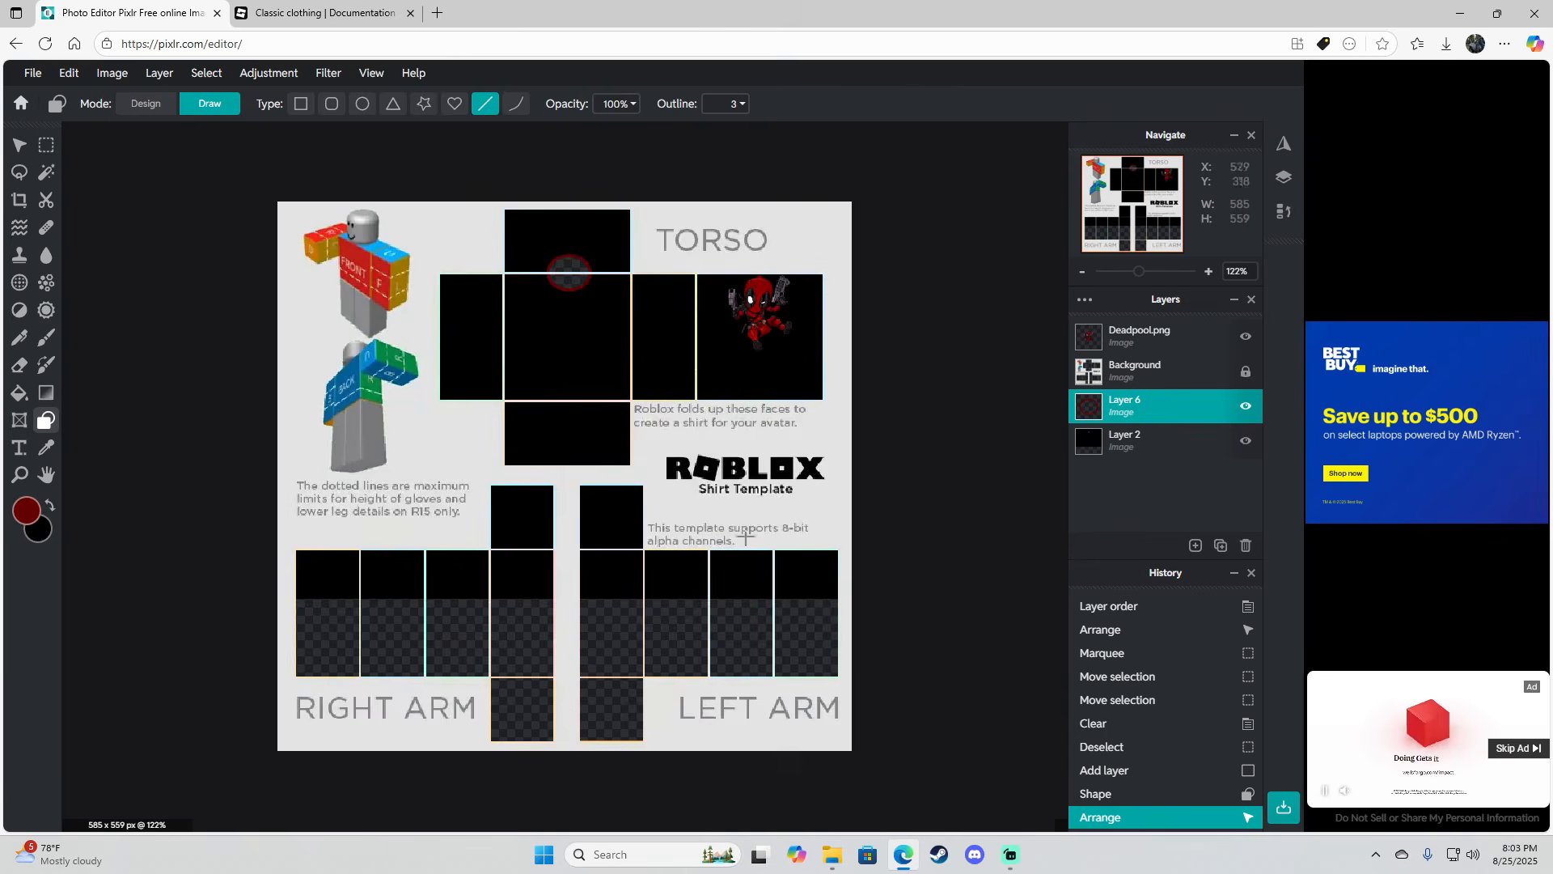
scroll(608, 592, up, 3)
drag(1061, 318, 1064, 399)
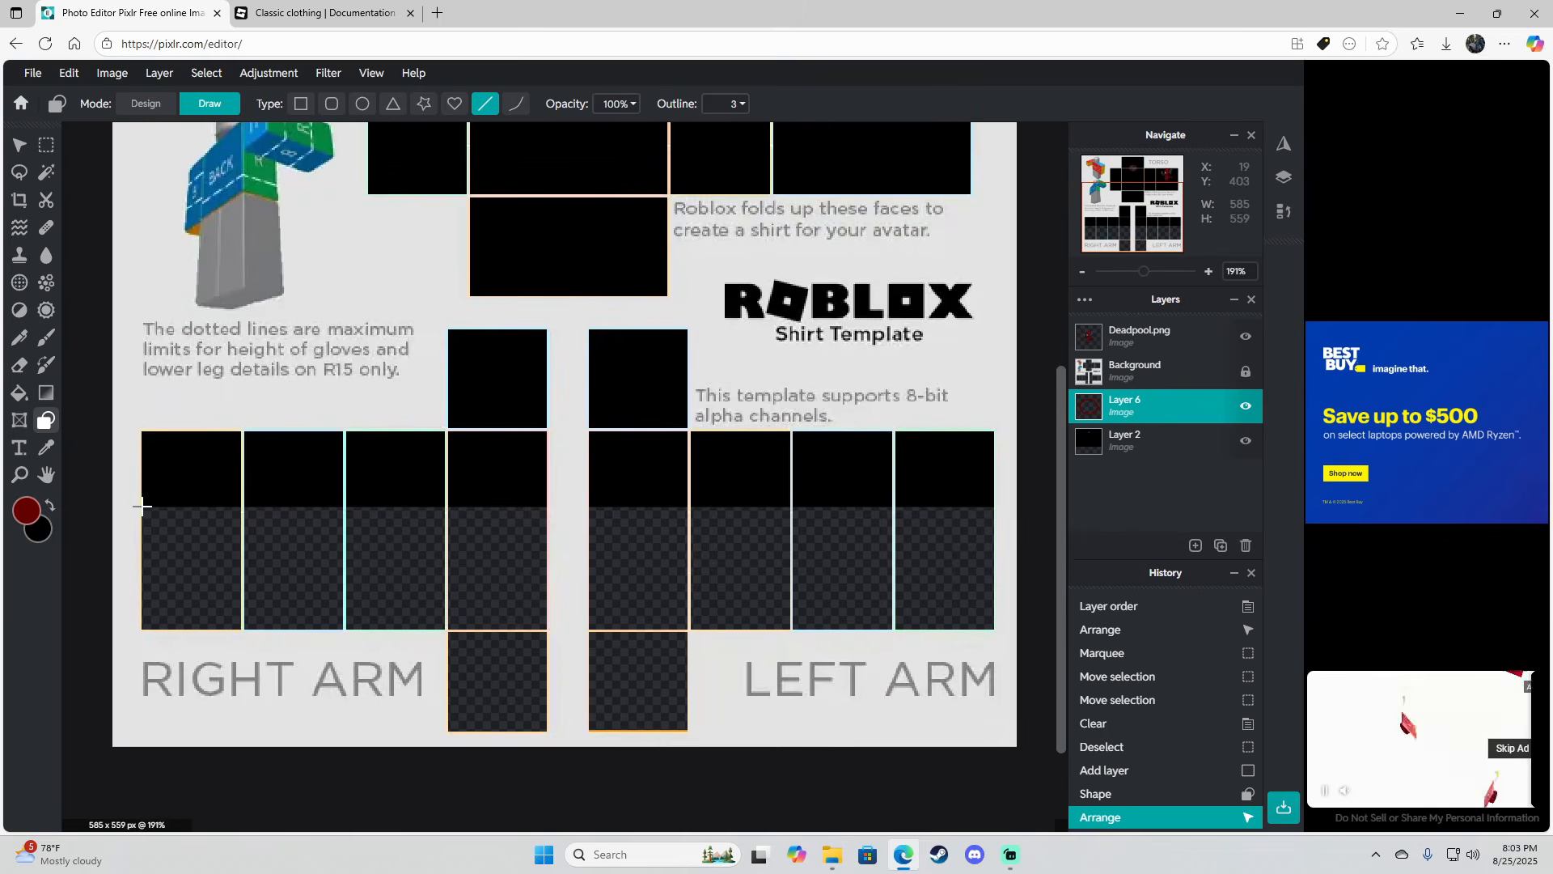
mouse_move(186, 510)
mouse_down()
mouse_move(251, 506)
mouse_move(139, 506)
mouse_move(613, 524)
mouse_move(1001, 507)
mouse_up()
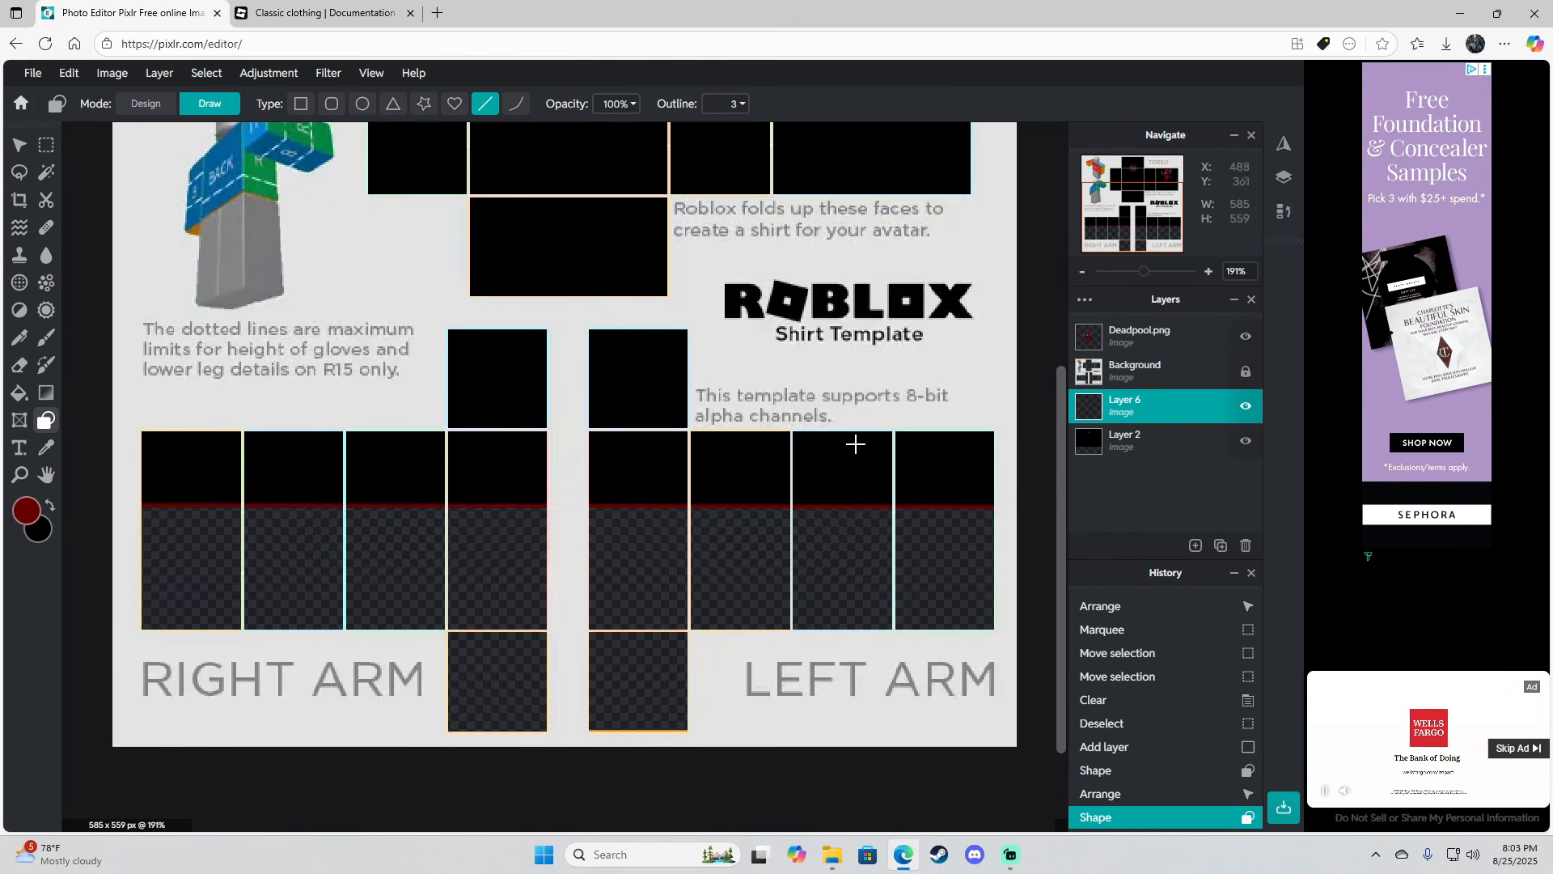
scroll(867, 427, down, 2)
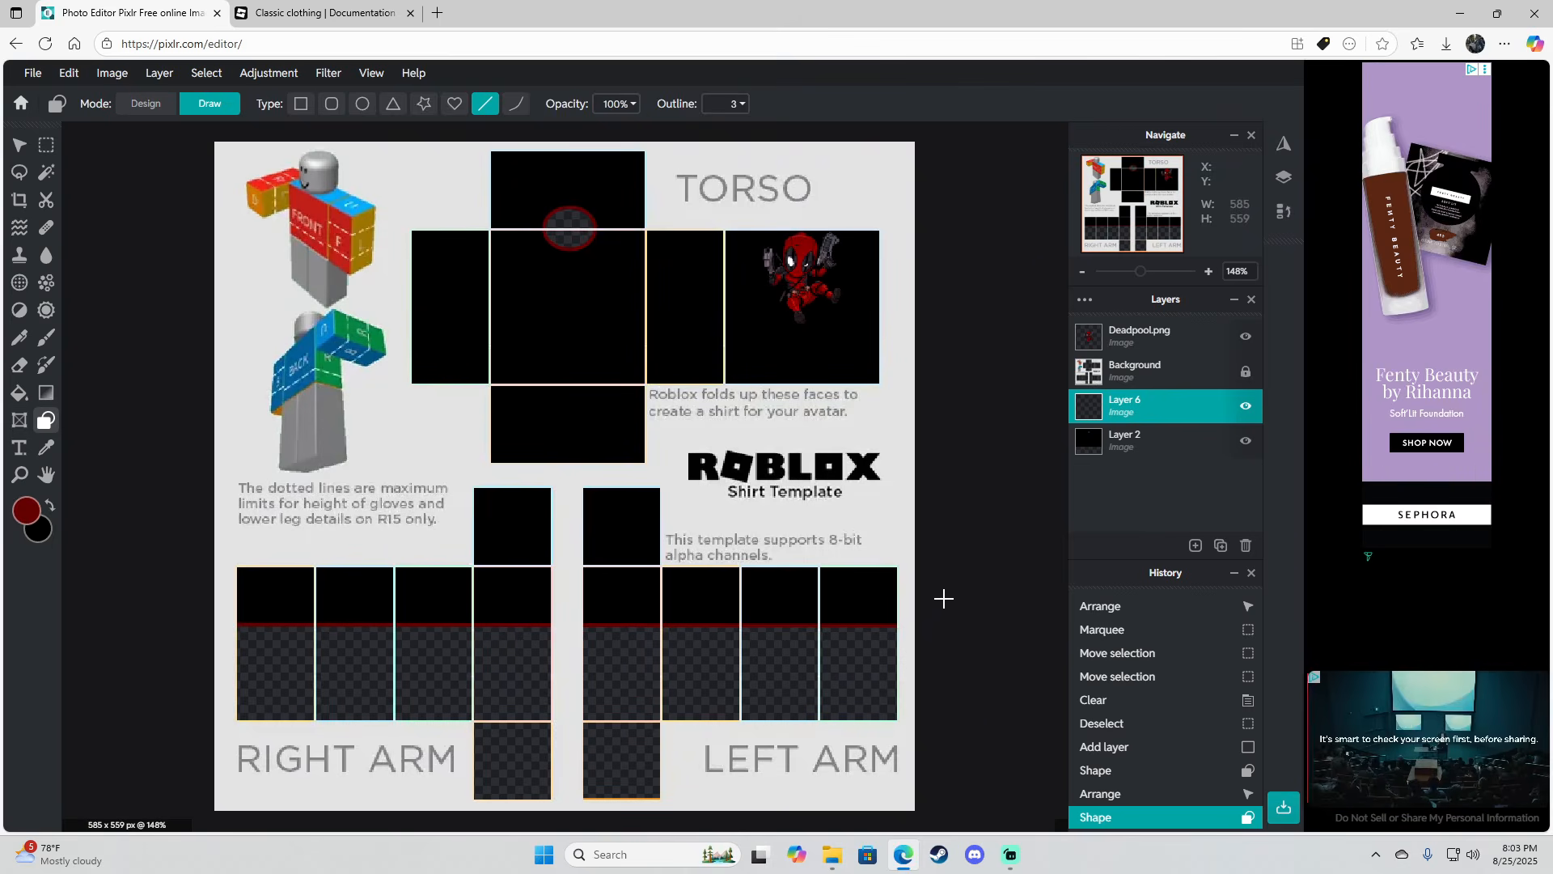
scroll(943, 599, down, 2)
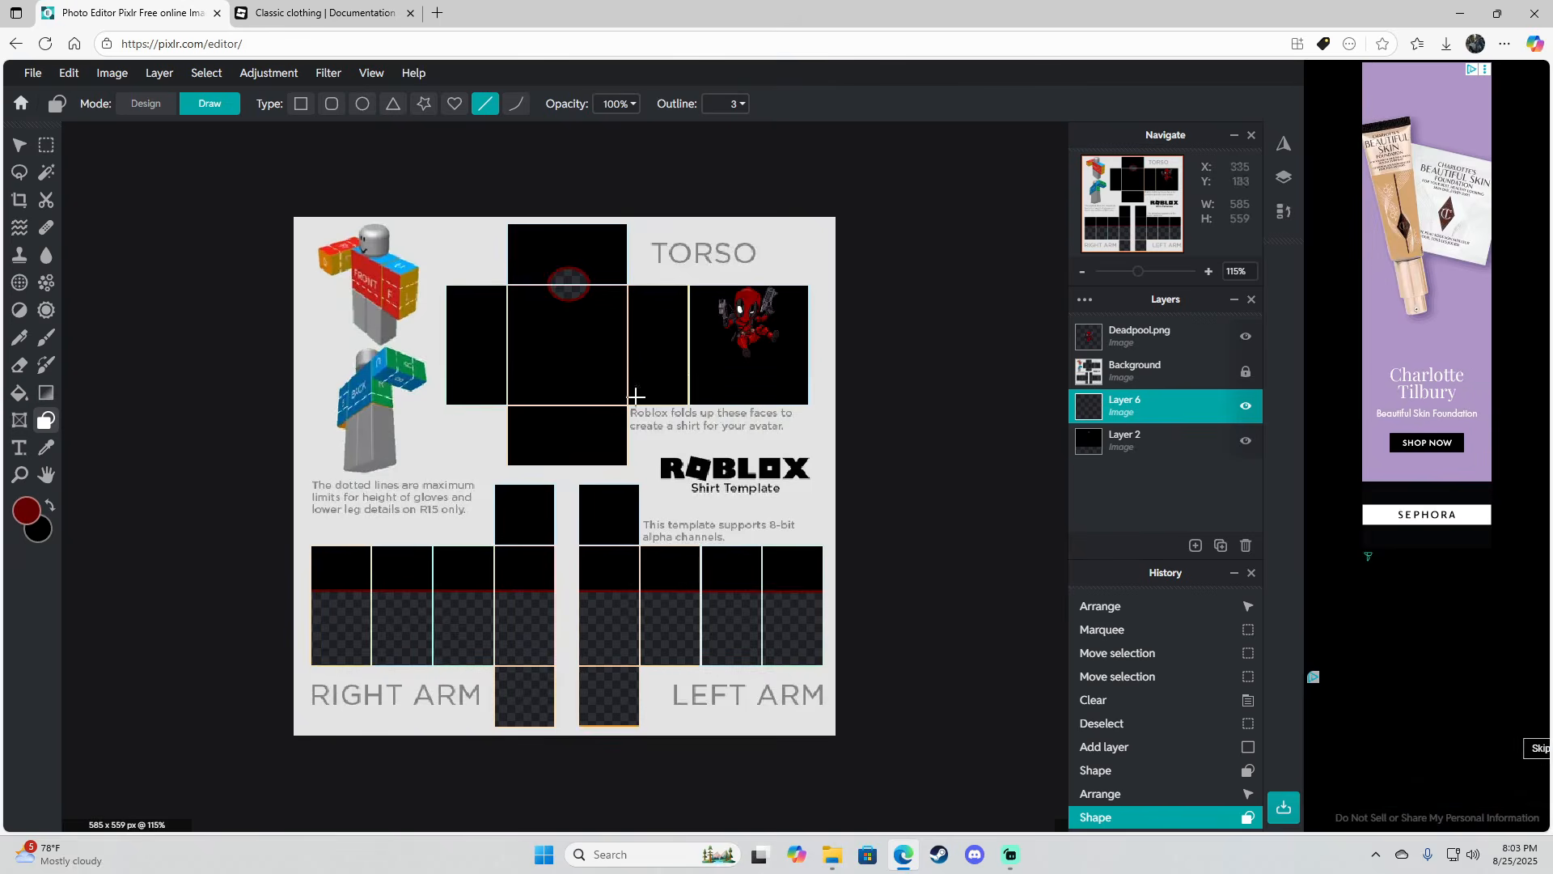
scroll(898, 320, up, 2)
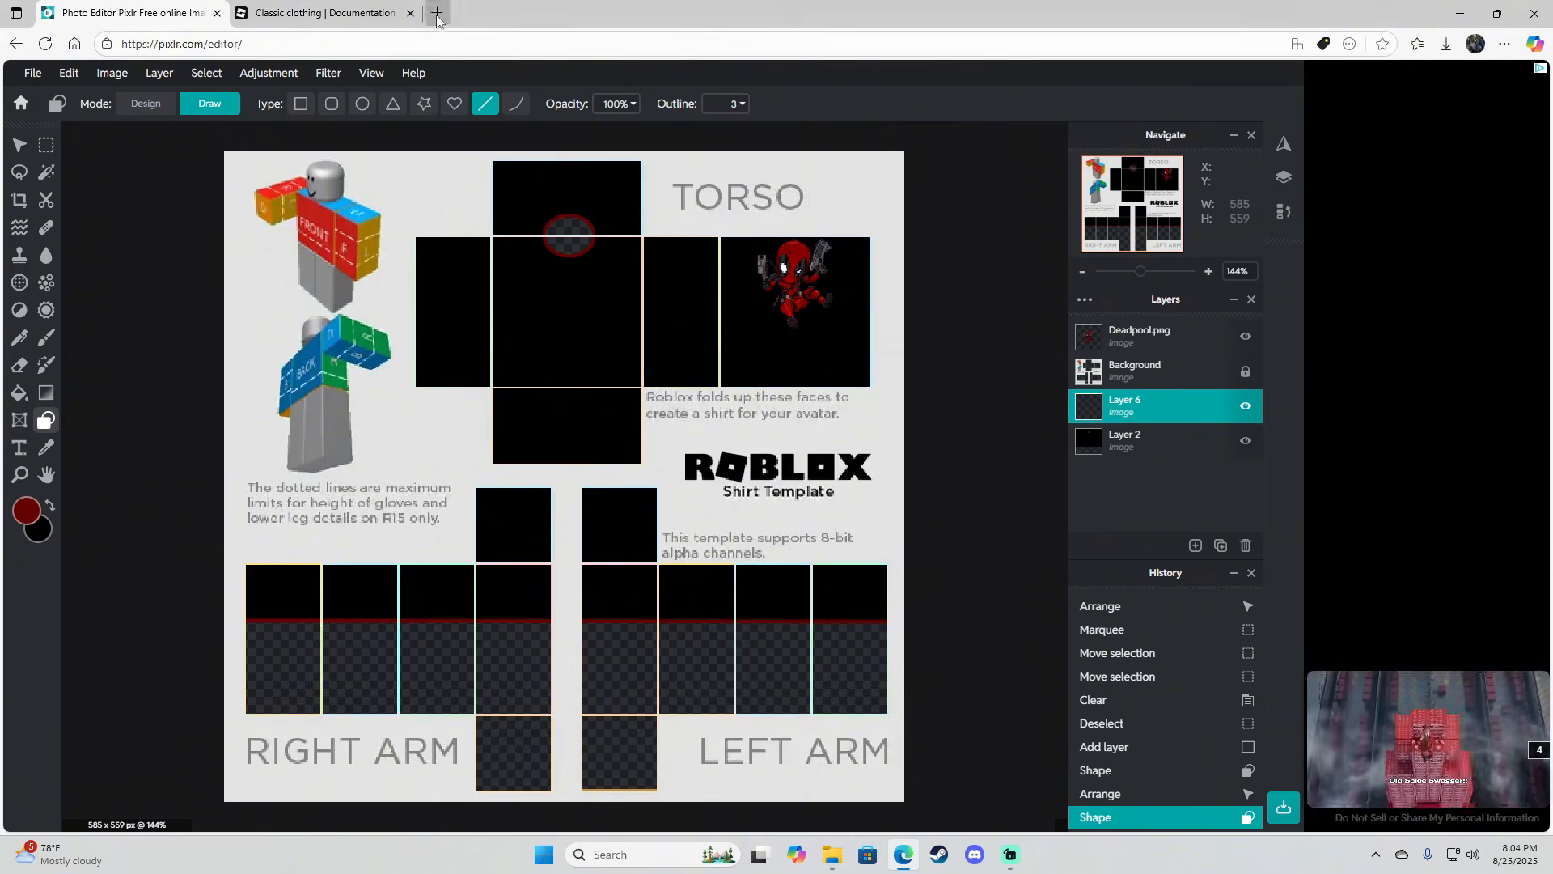
Search the web for "roblox clothing shirt shading" images and filter the results to the Transparent type
key(ctrl+t)
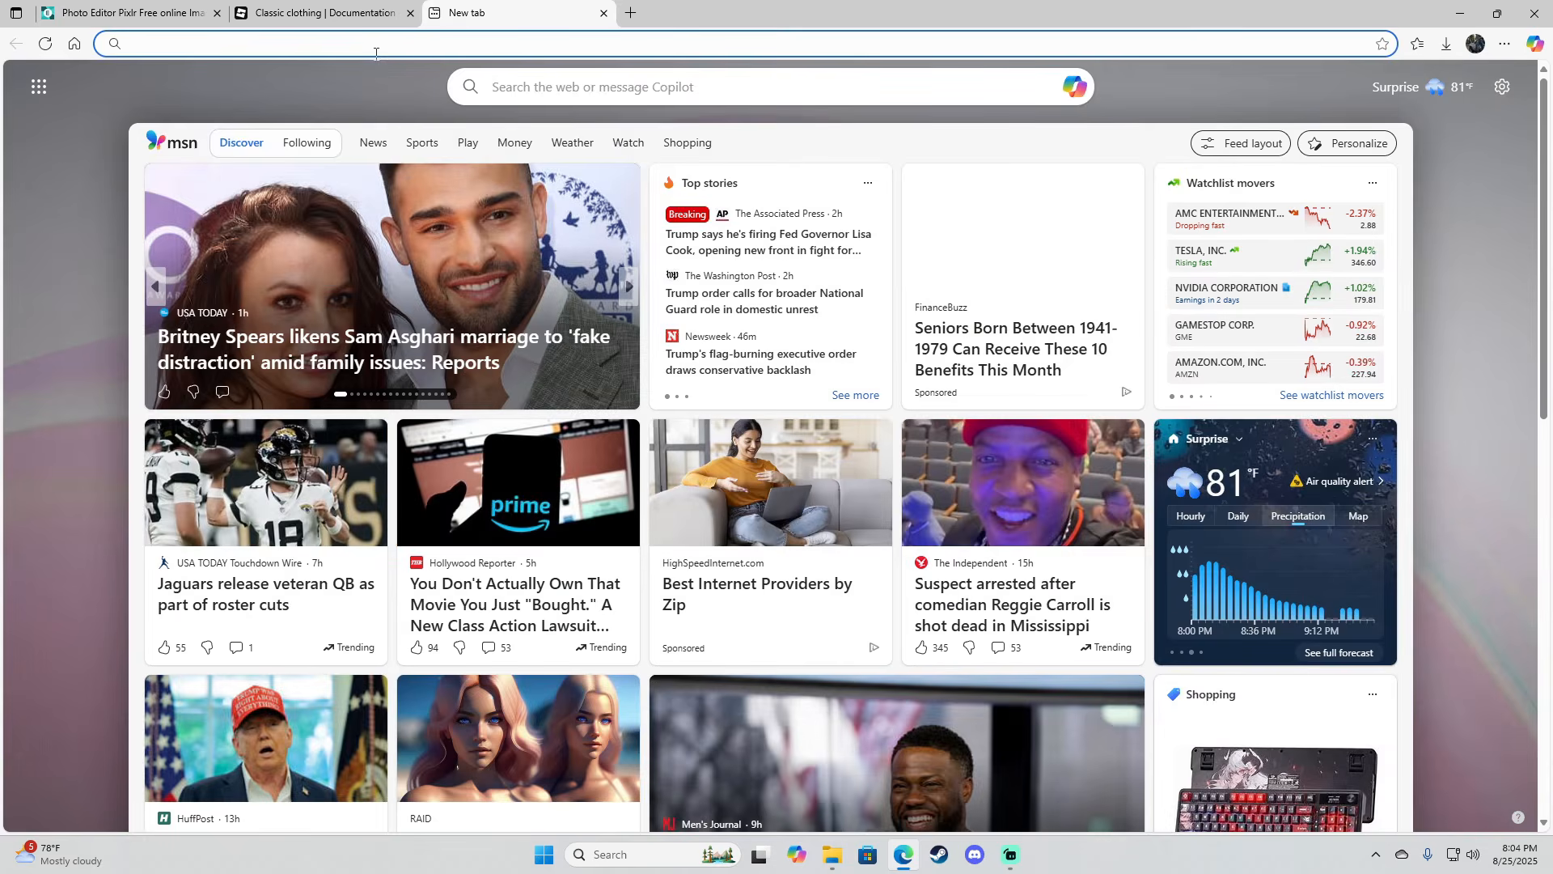
text(roblox)
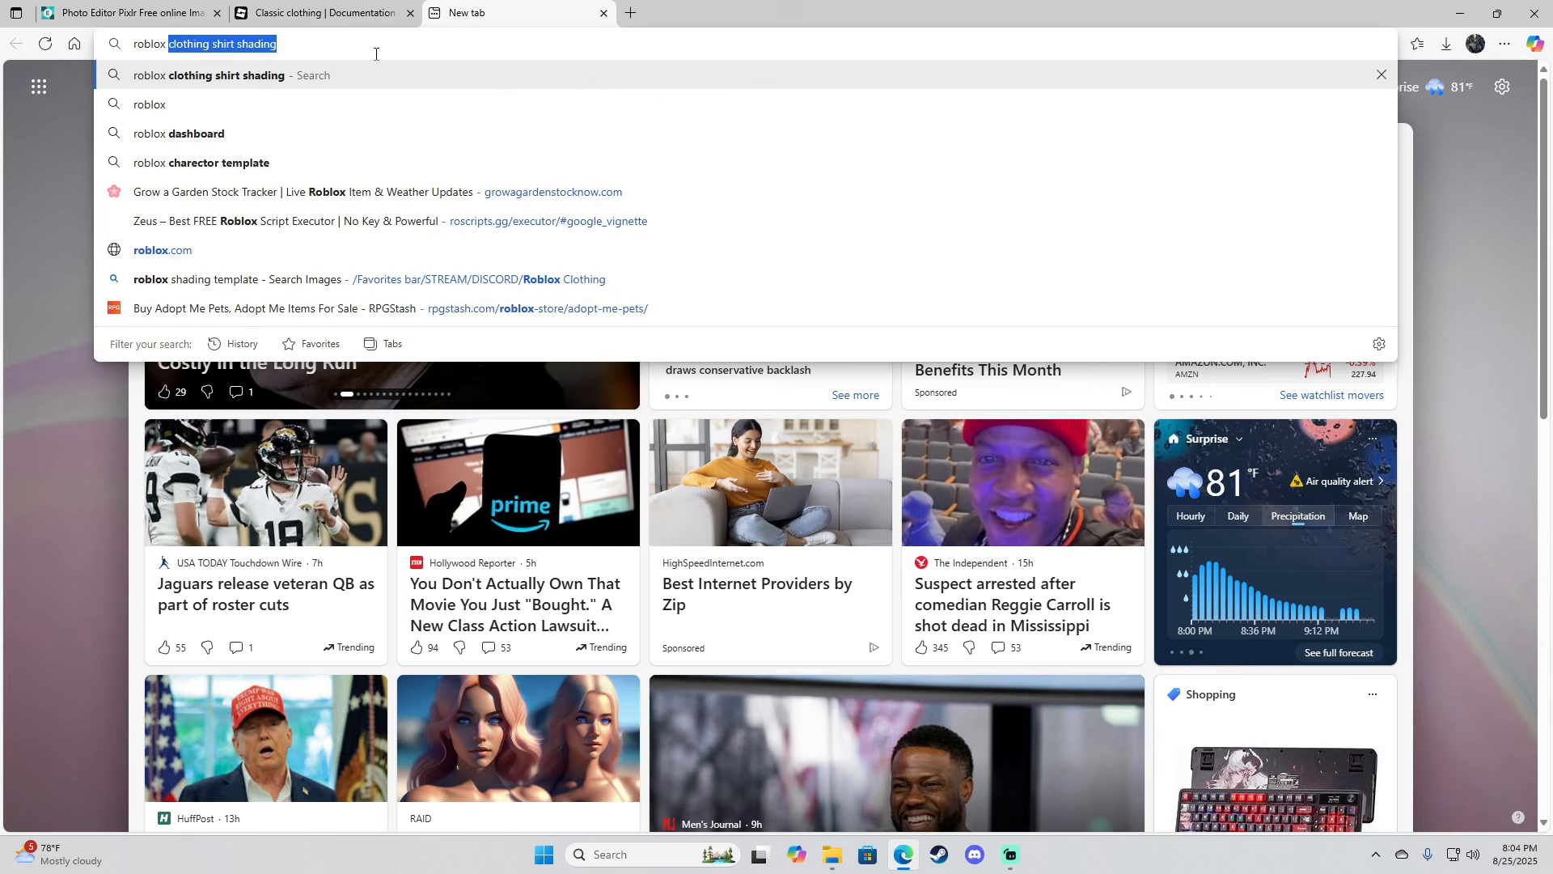
key(Return)
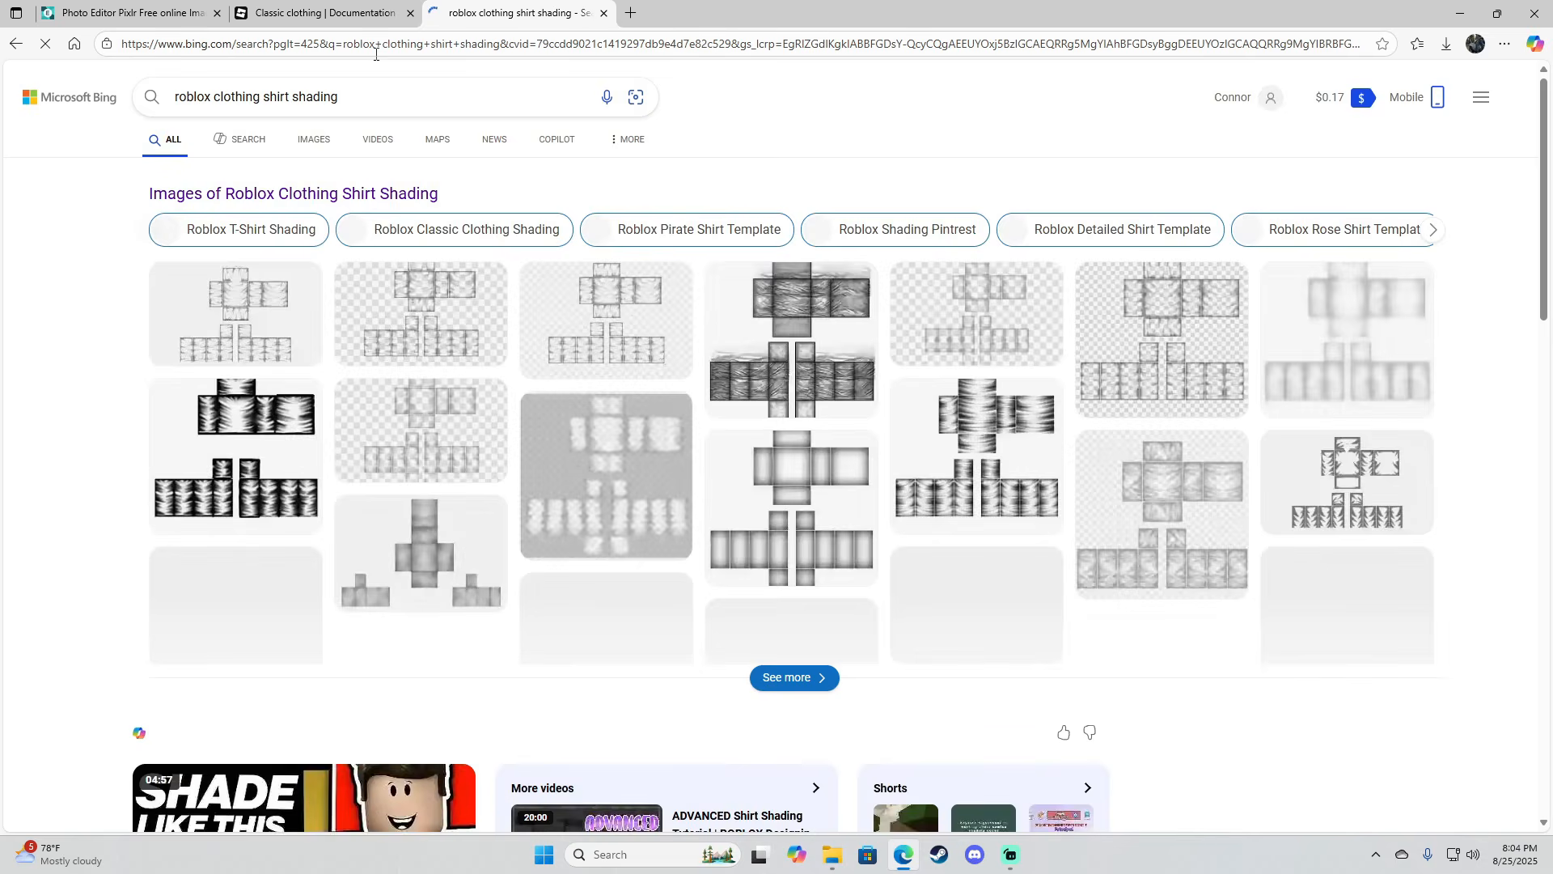
click(294, 146)
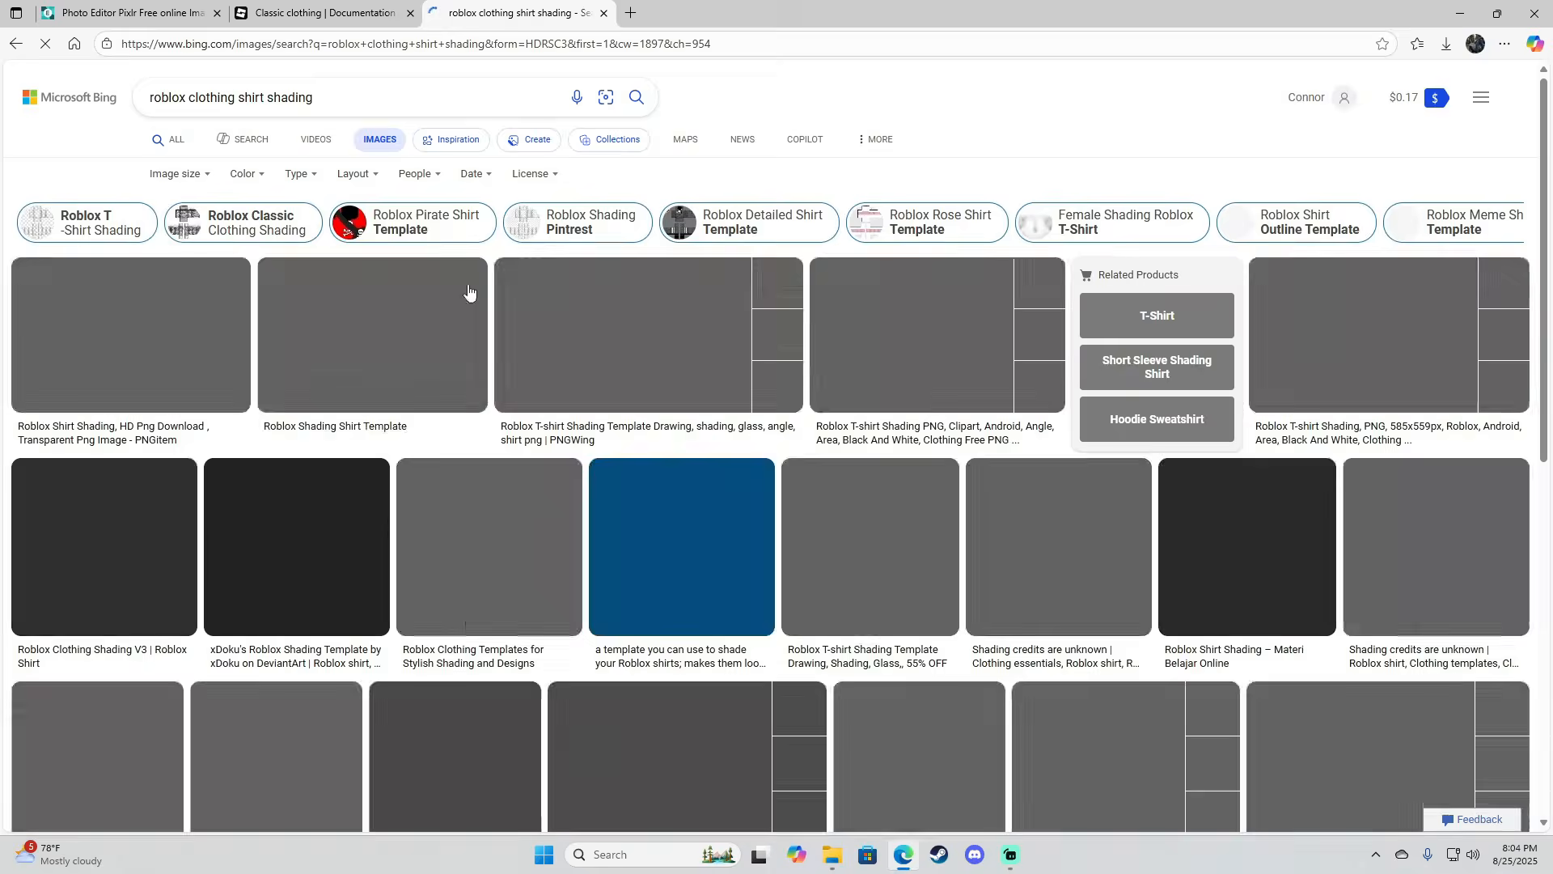
scroll(508, 408, down, 1)
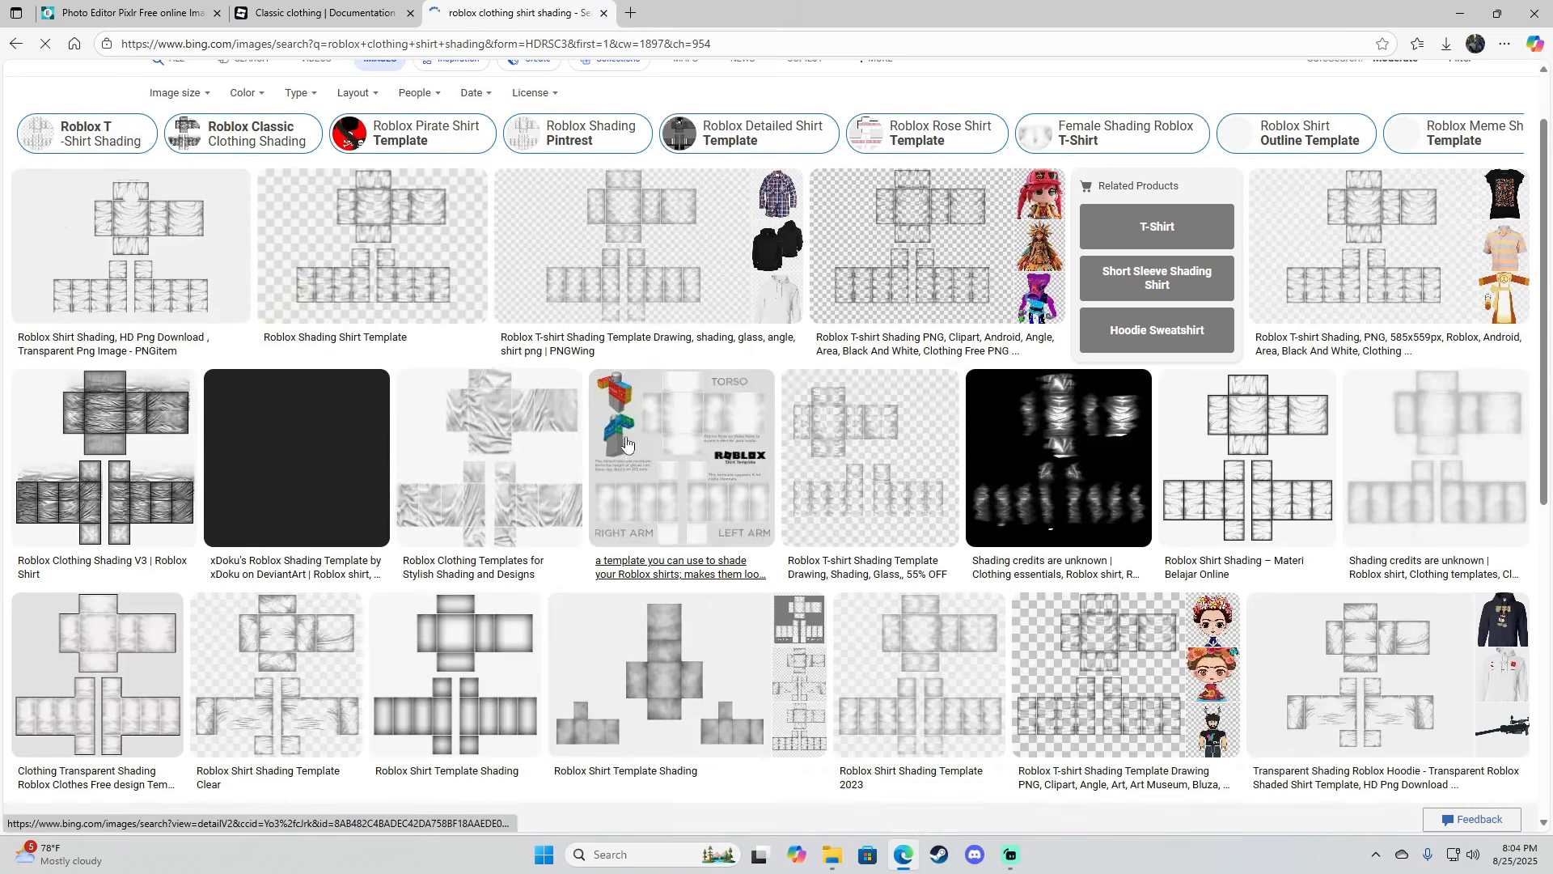
scroll(394, 283, up, 1)
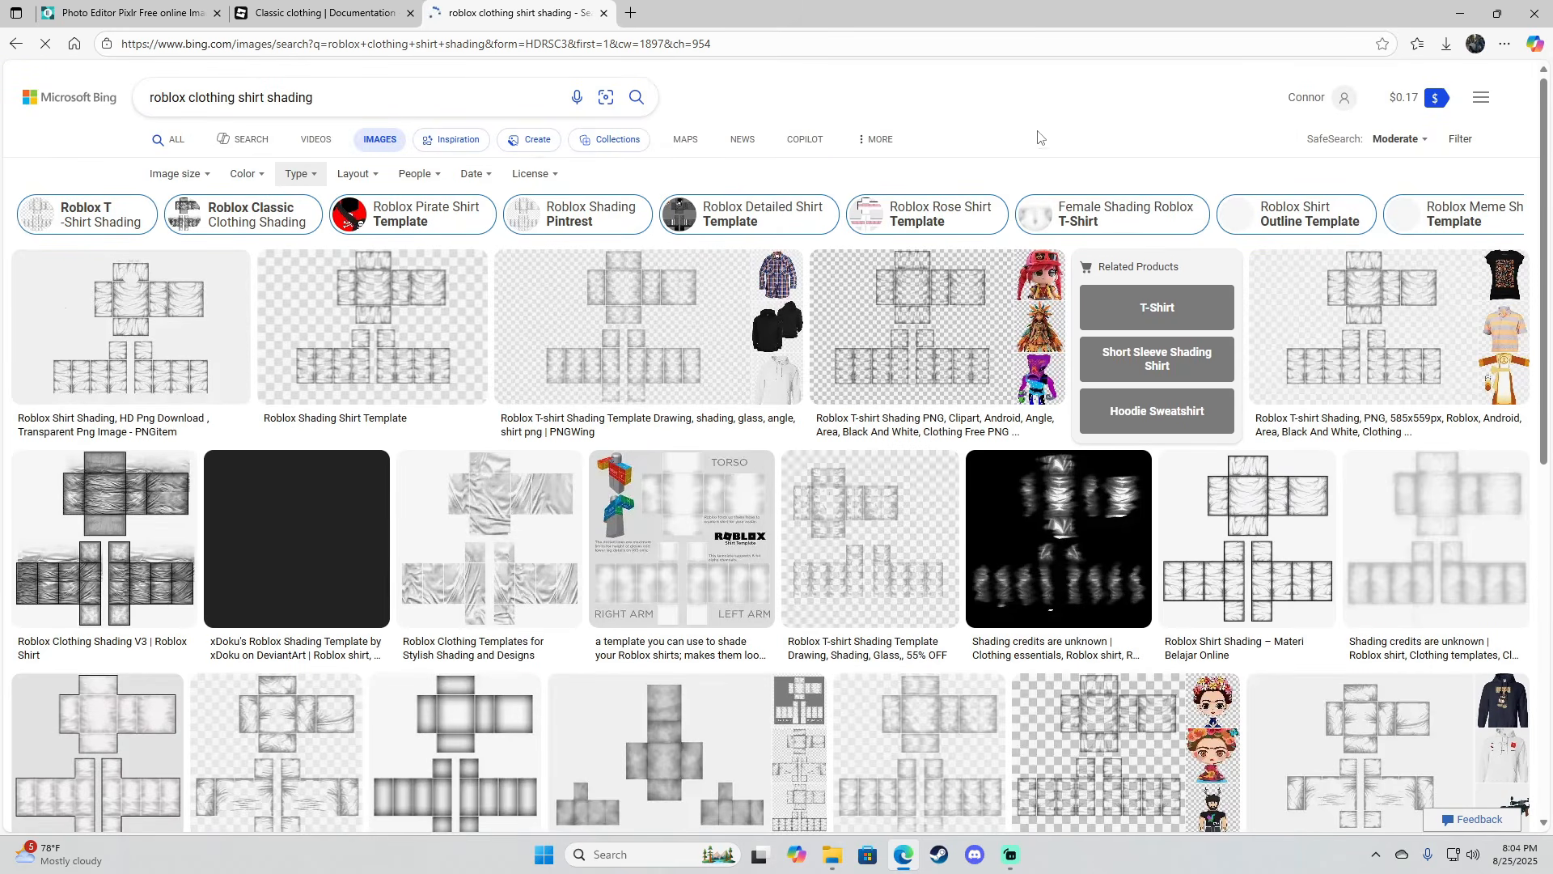
click(296, 180)
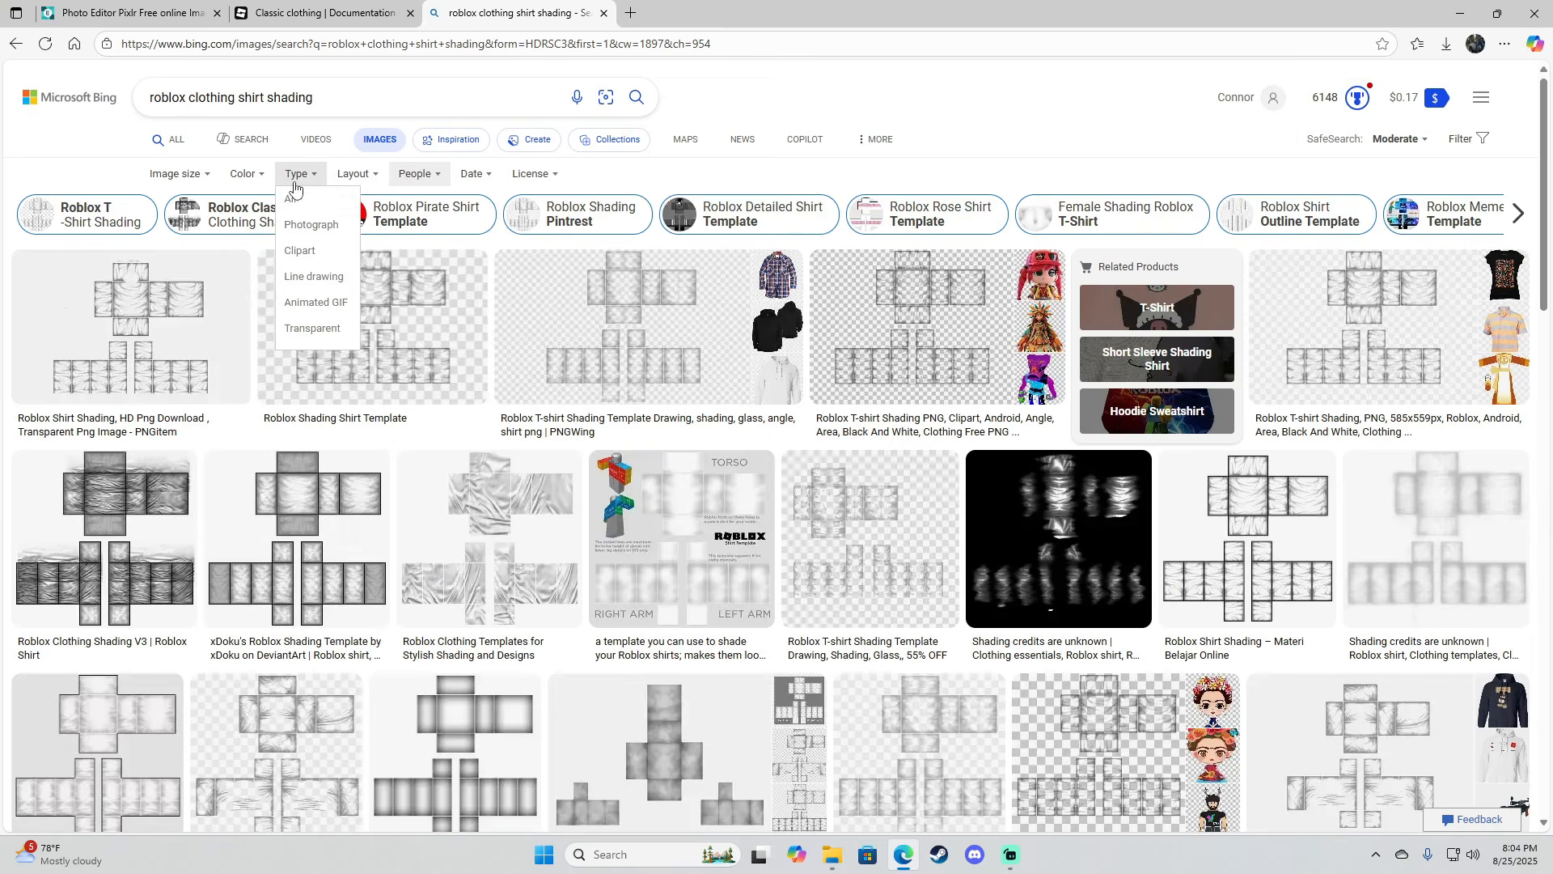
click(312, 328)
scroll(203, 267, down, 1)
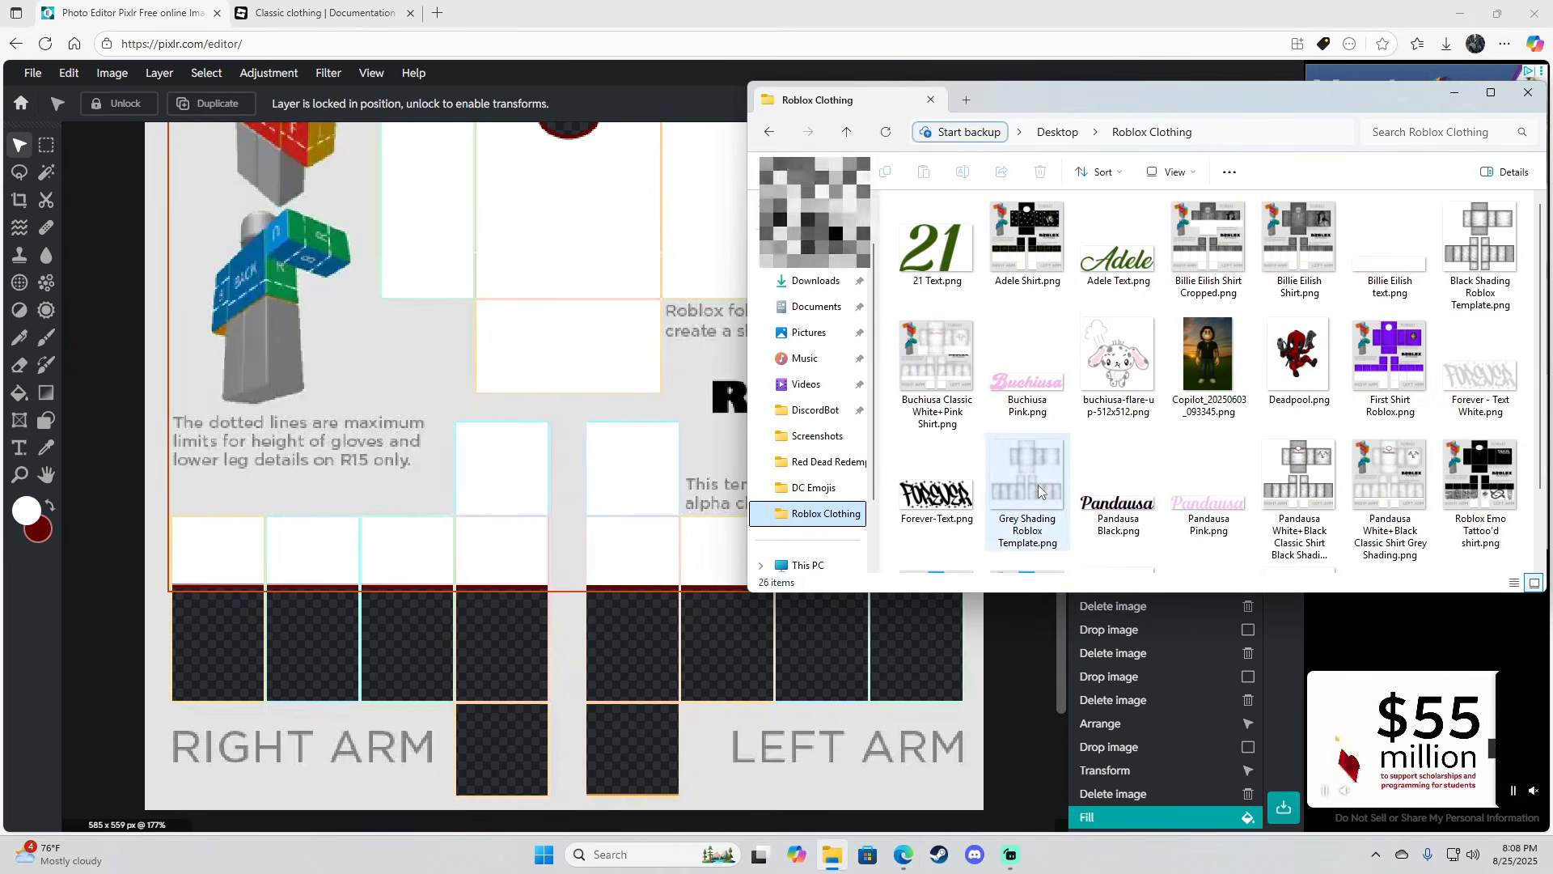
Add Grey Shading Roblox Template.png to the current document as a layer and align it with the template at position 0, 0
click(1029, 477)
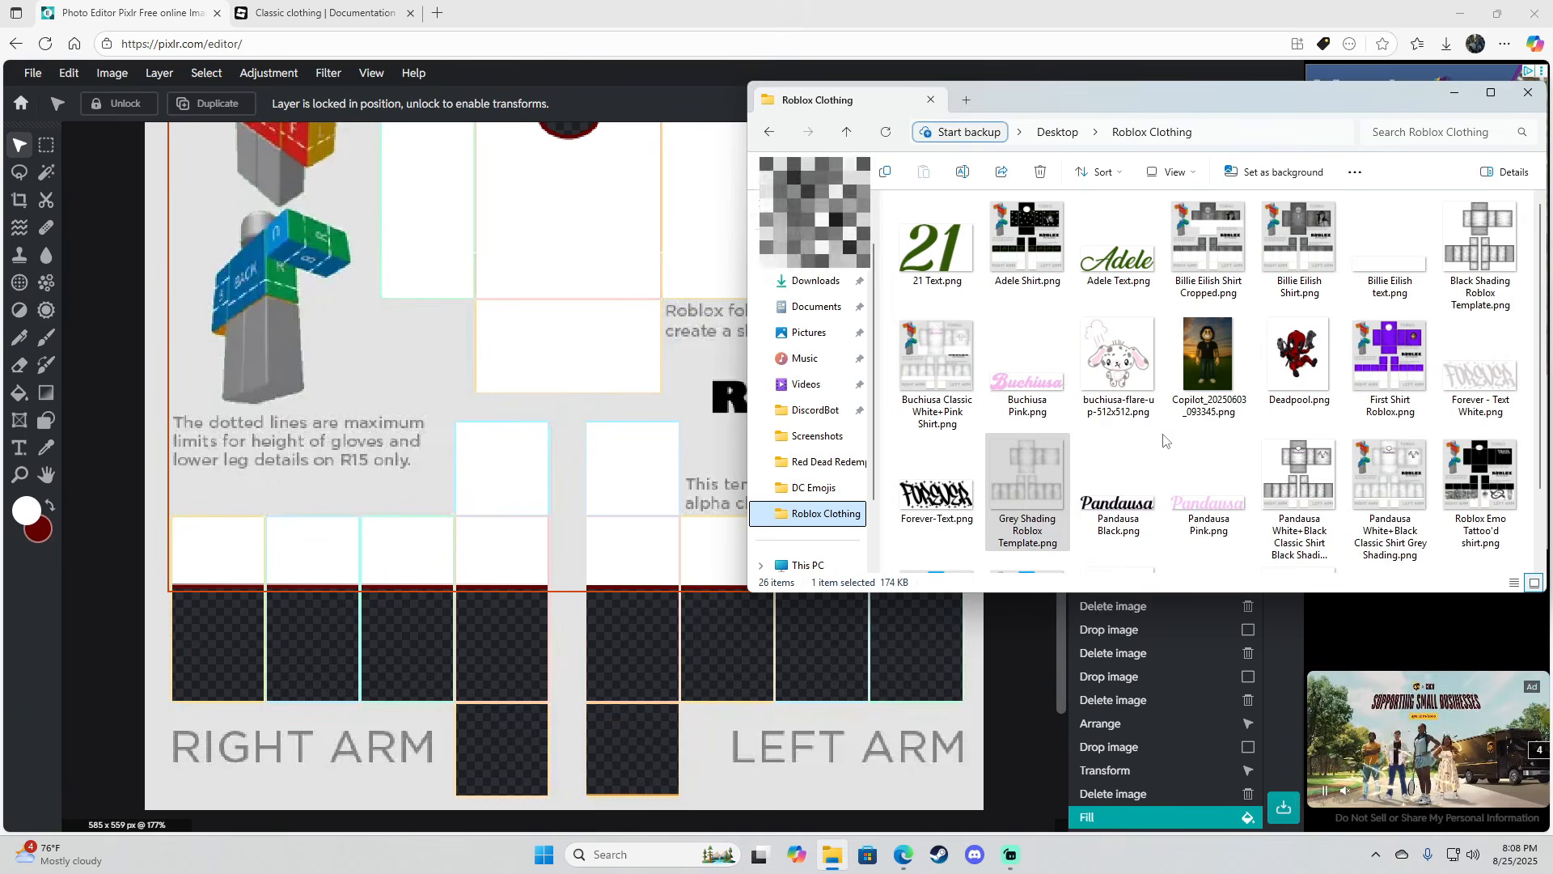
scroll(1133, 486, down, 1)
mouse_move(1029, 388)
mouse_down()
mouse_move(1047, 382)
mouse_move(576, 365)
mouse_up()
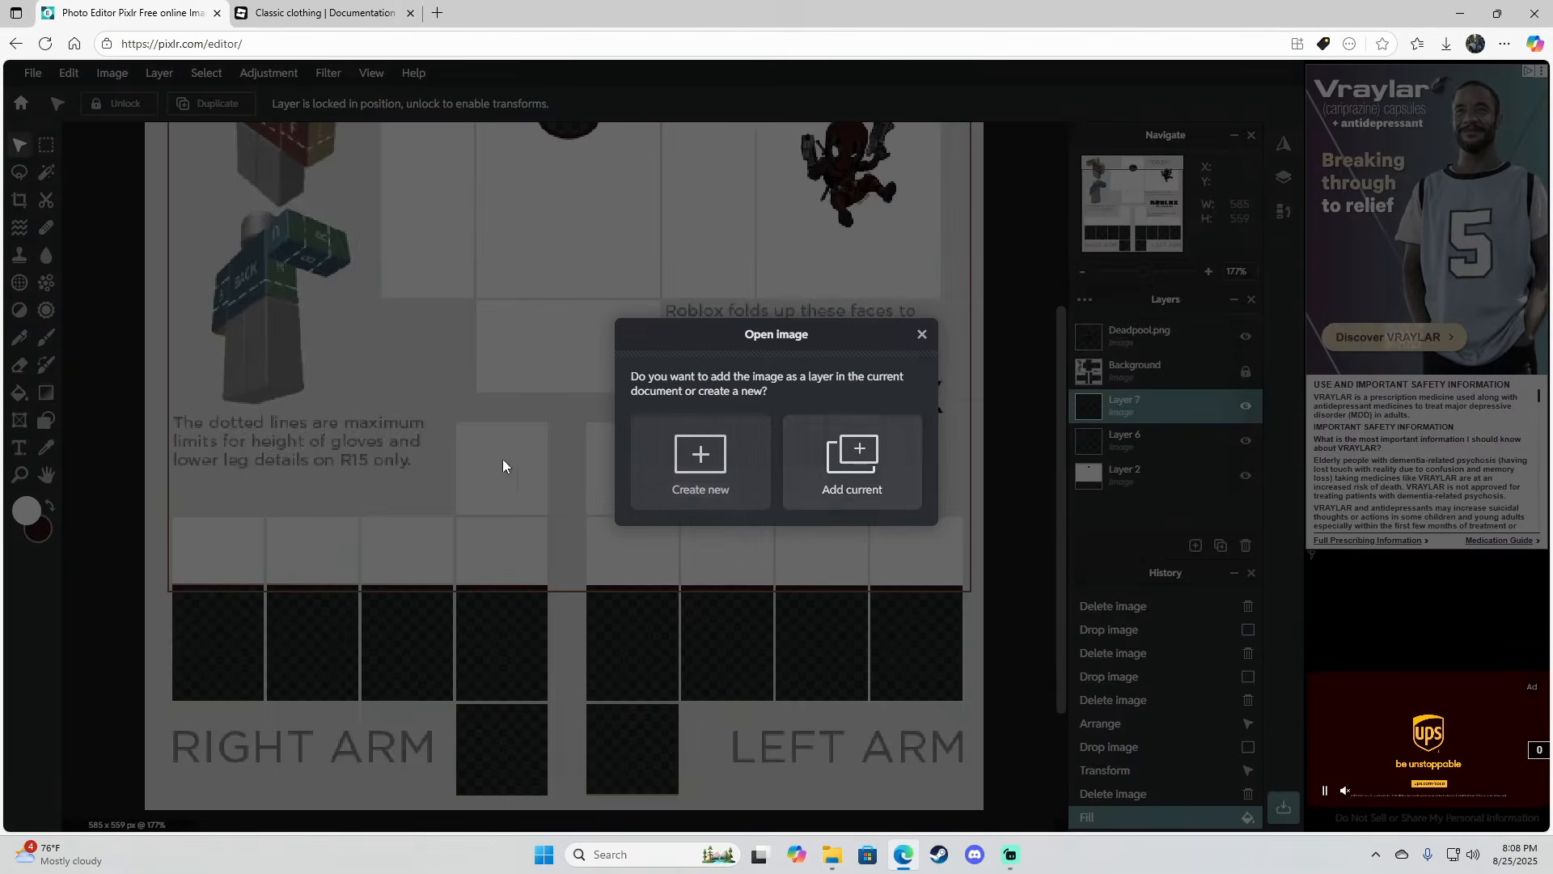
click(842, 457)
scroll(694, 375, down, 2)
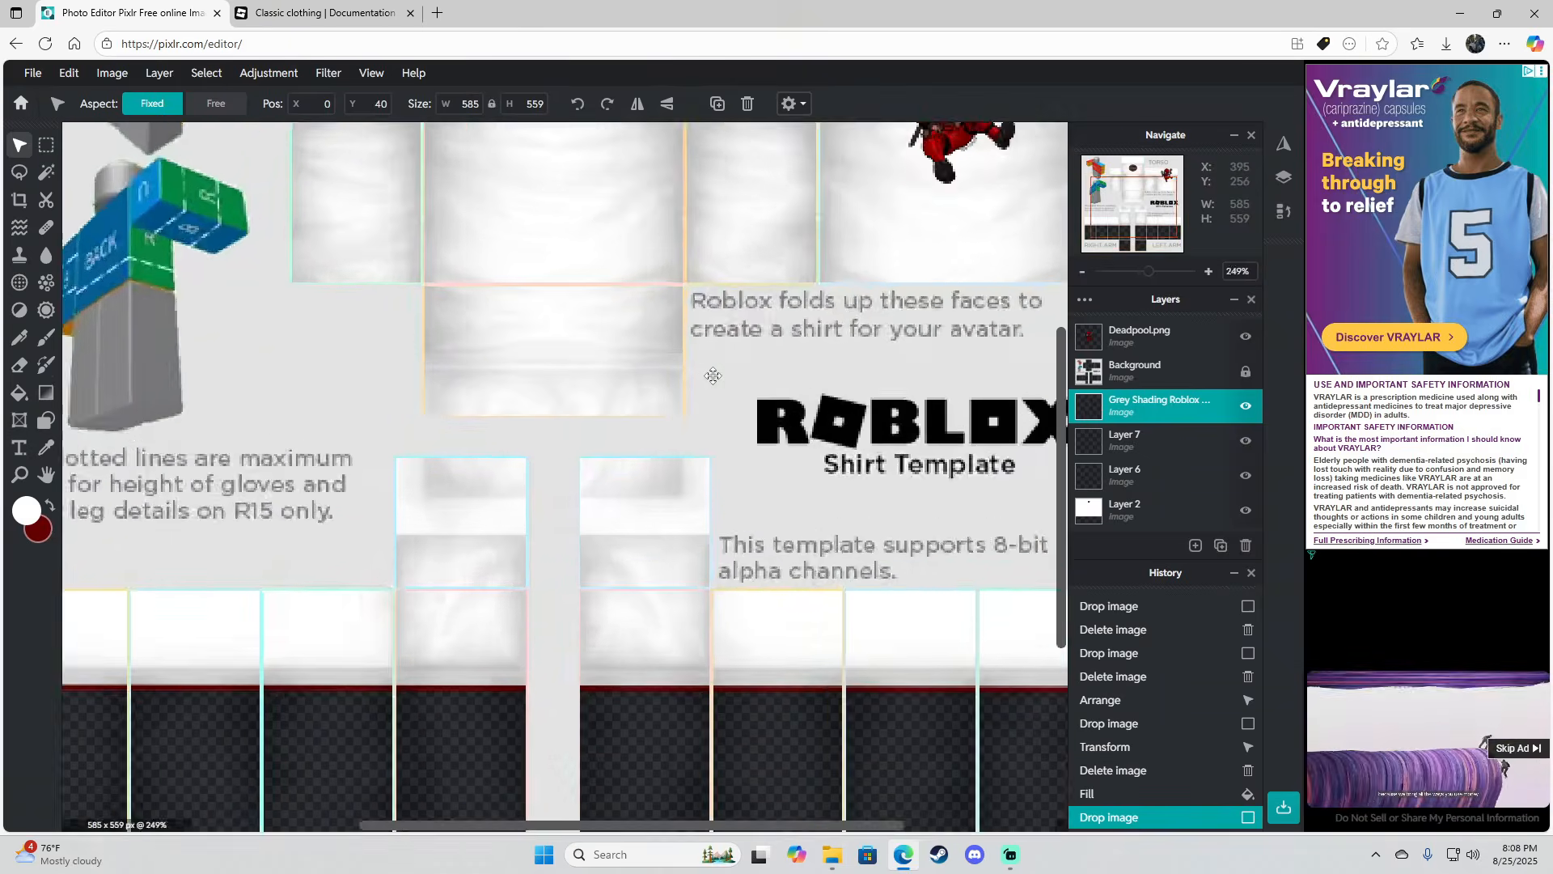
mouse_move(479, 339)
mouse_down()
mouse_move(550, 324)
mouse_move(552, 309)
mouse_up()
click(1125, 509)
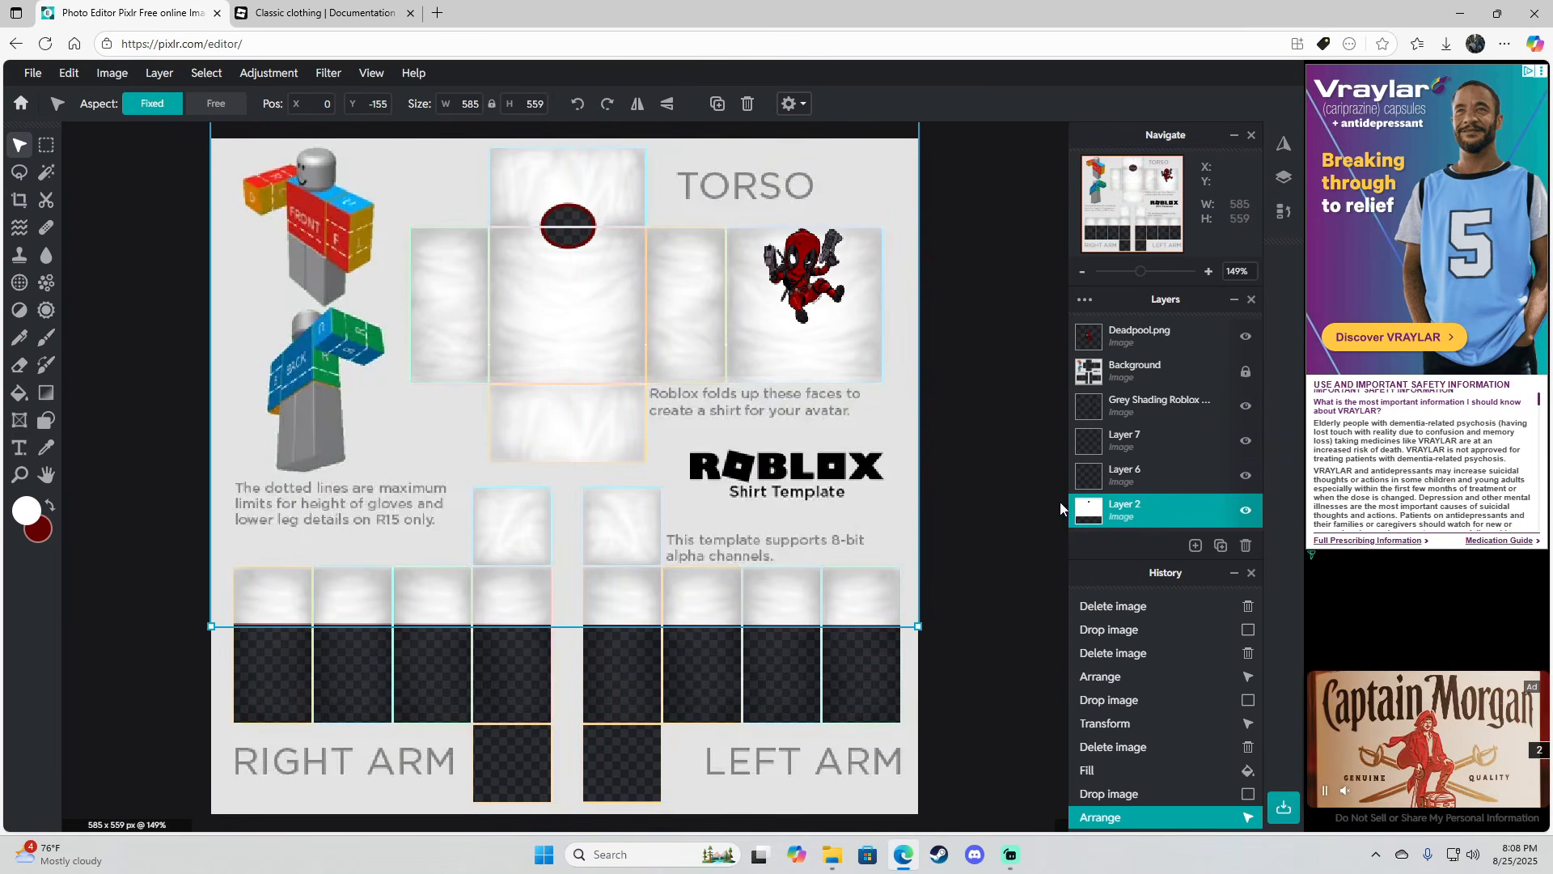
click(989, 487)
Move the Deadpool.png layer directly beneath the grey shading layer
scroll(818, 254, up, 1)
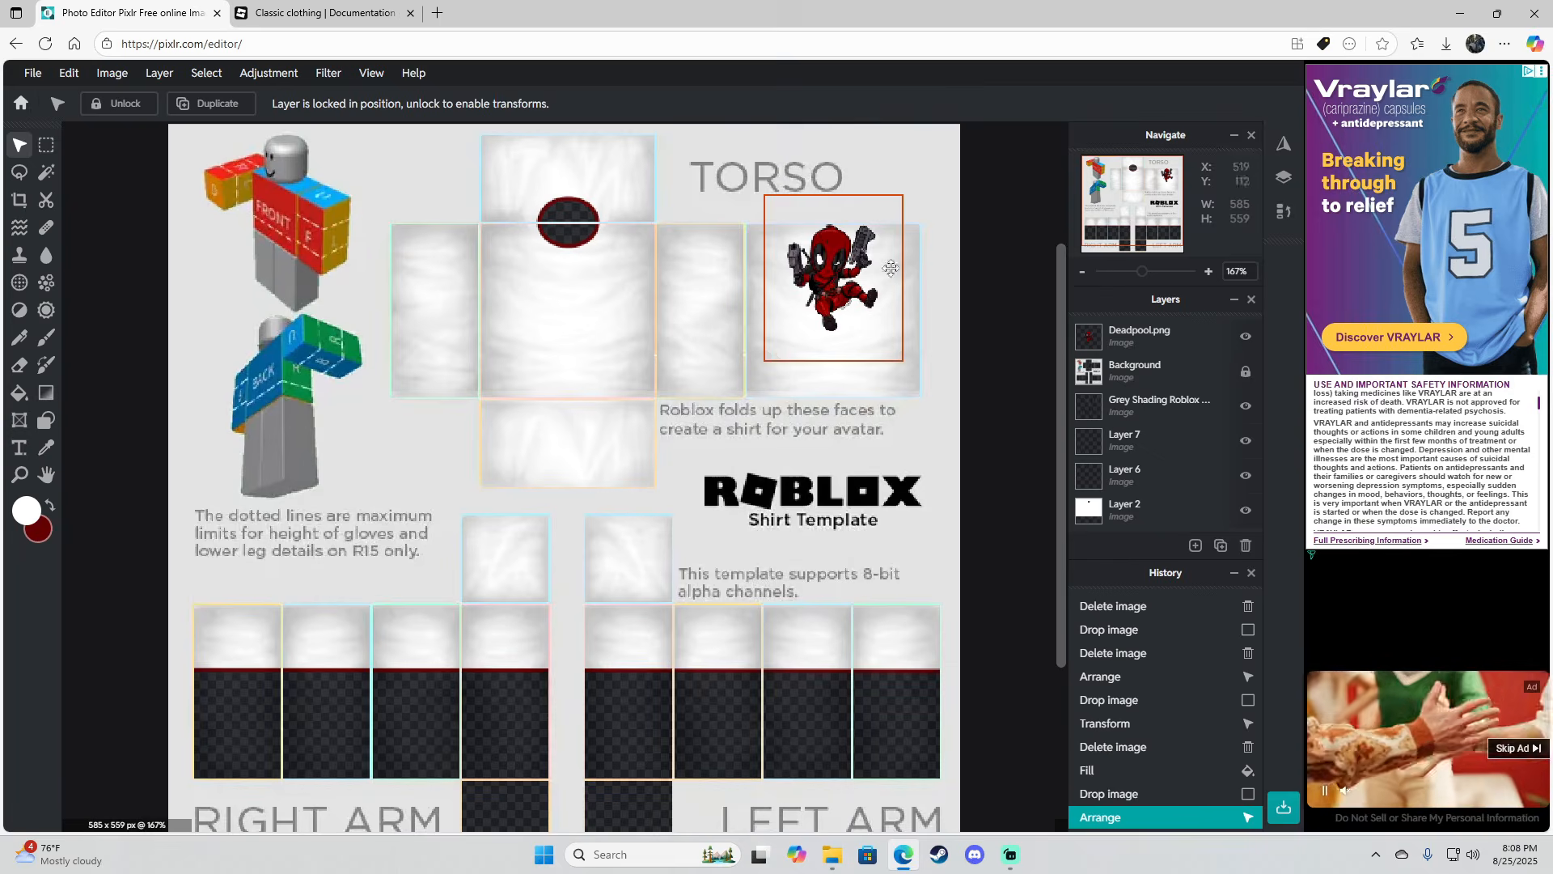
drag(1157, 336, 1140, 399)
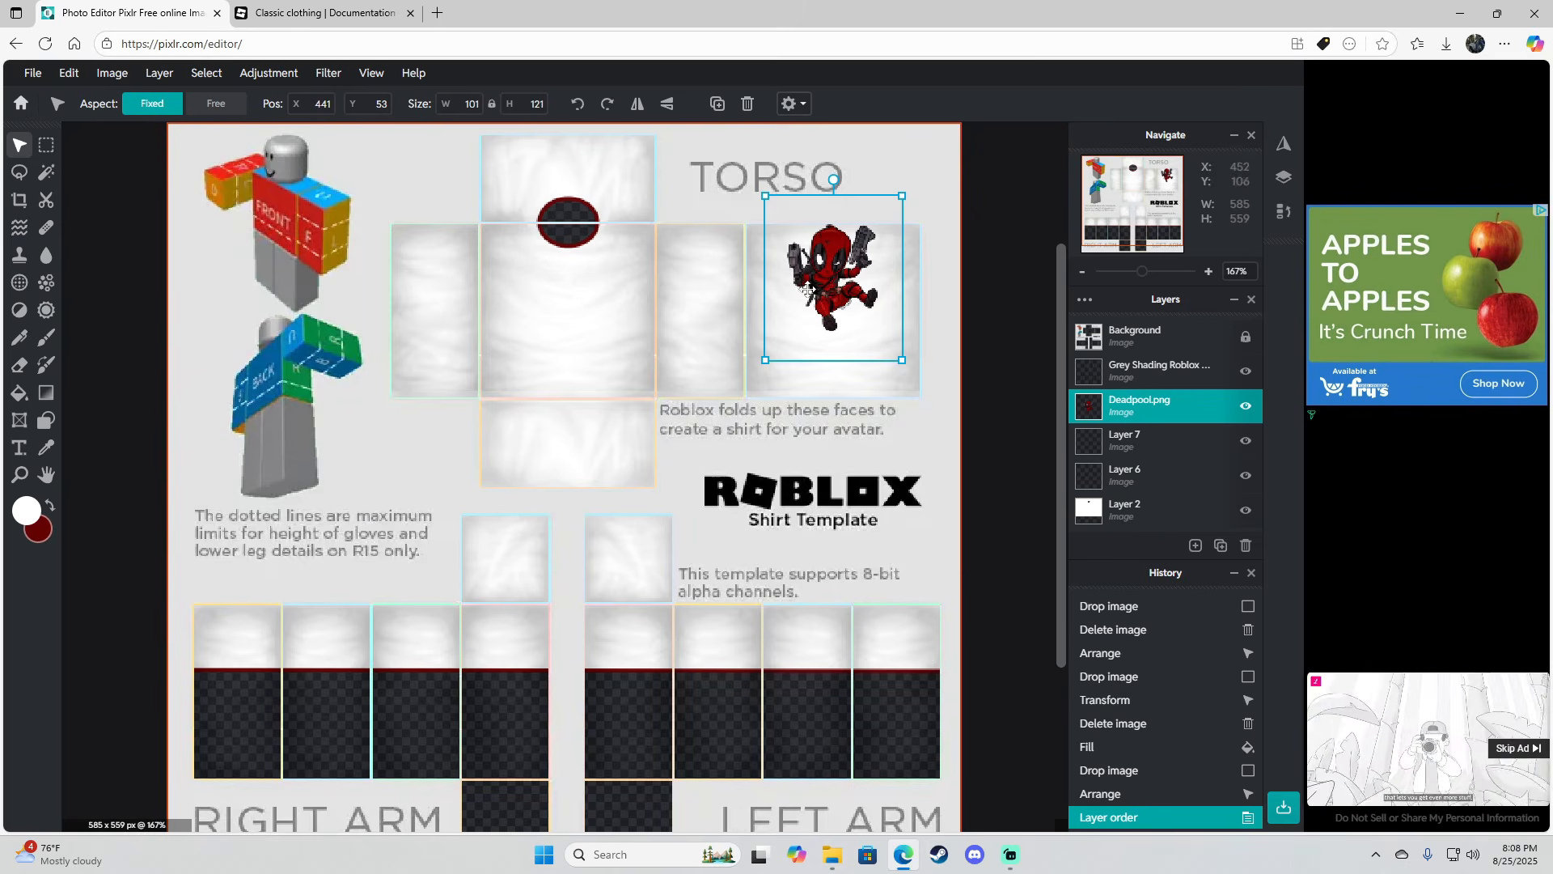
click(985, 298)
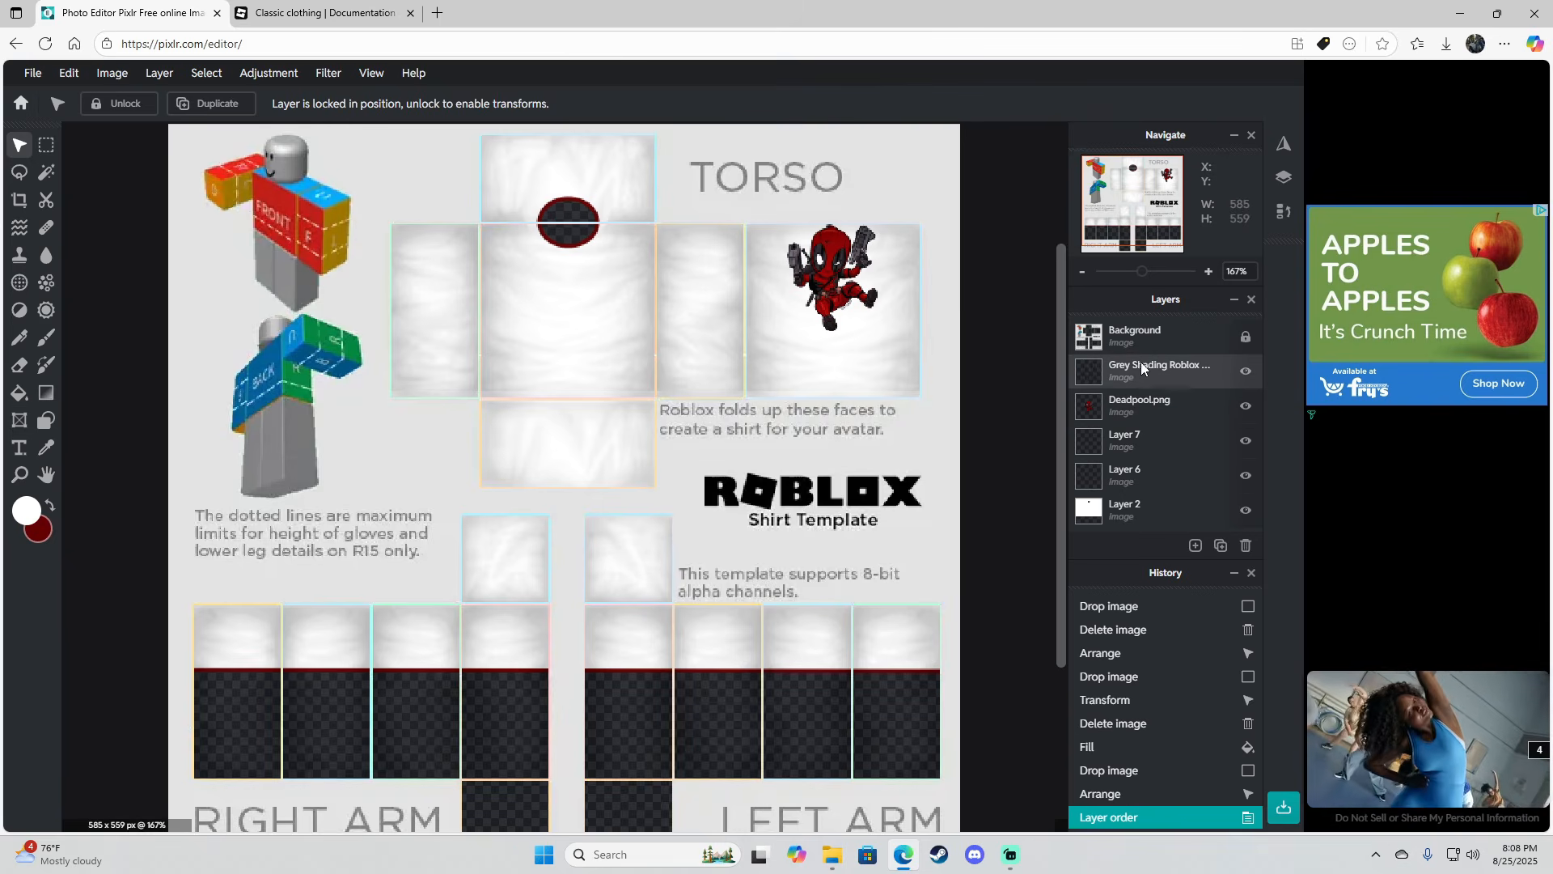
drag(1059, 335, 1060, 288)
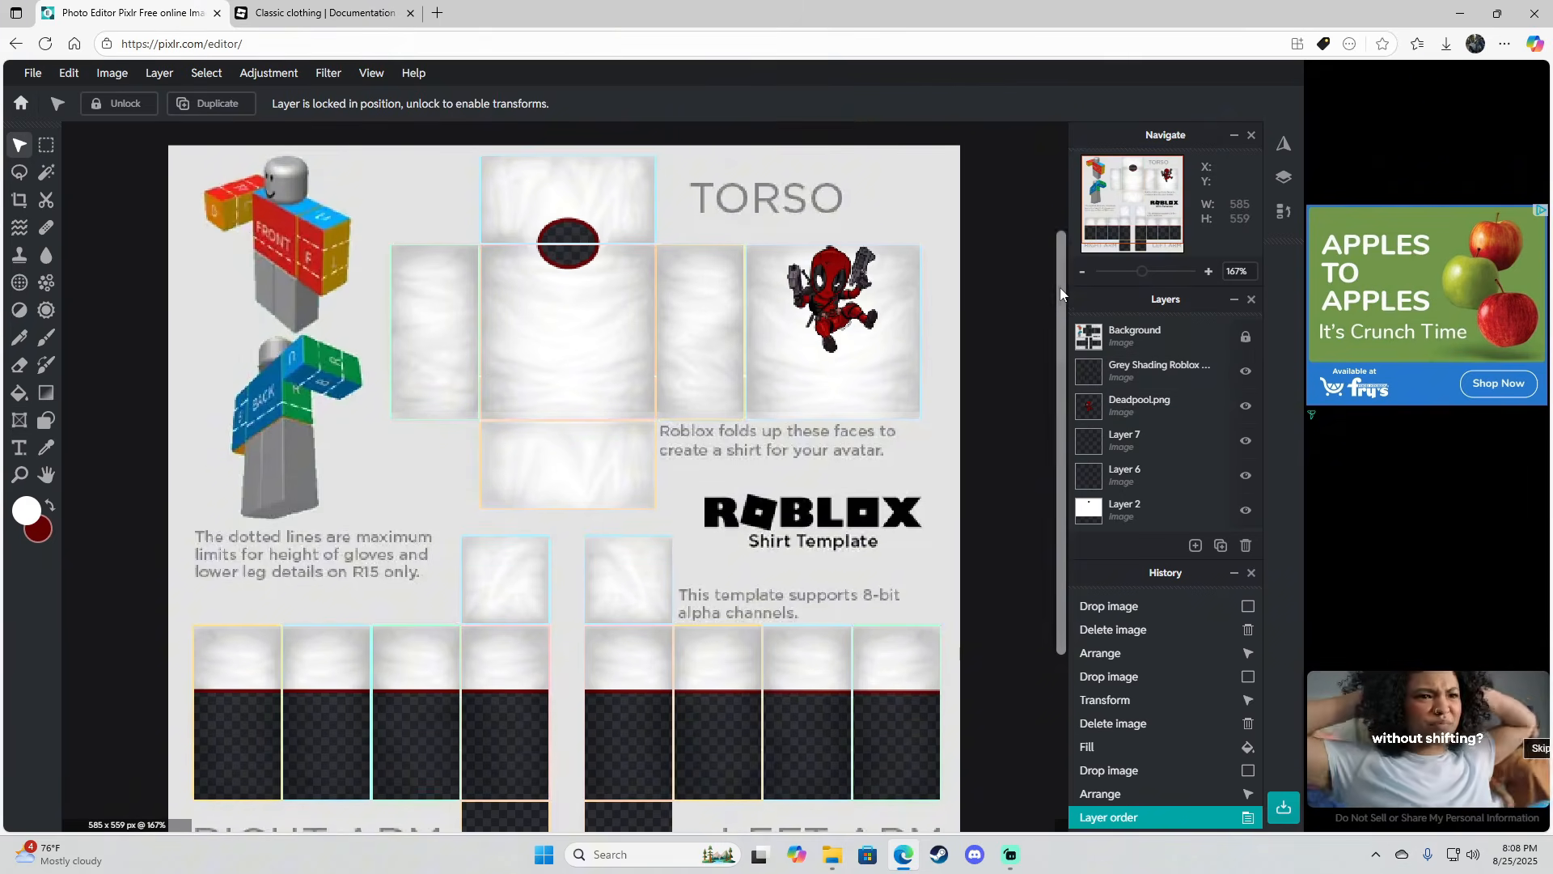
scroll(1052, 283, down, 2)
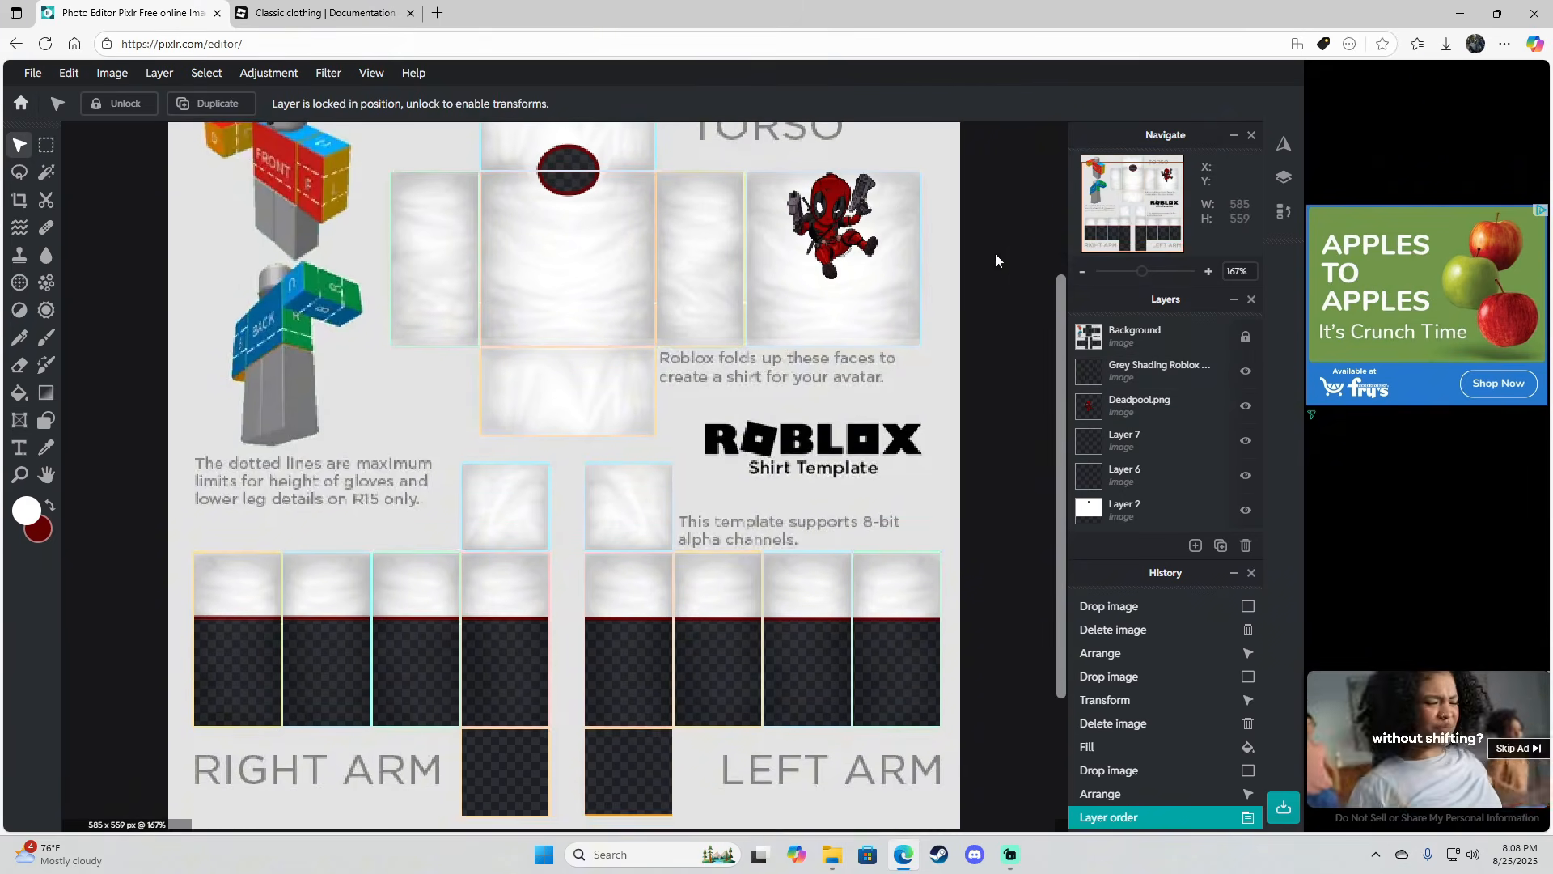
Marquee-select the area below the sleeve hems on the grey shading layer, clear the shading there, and deselect
click(1168, 371)
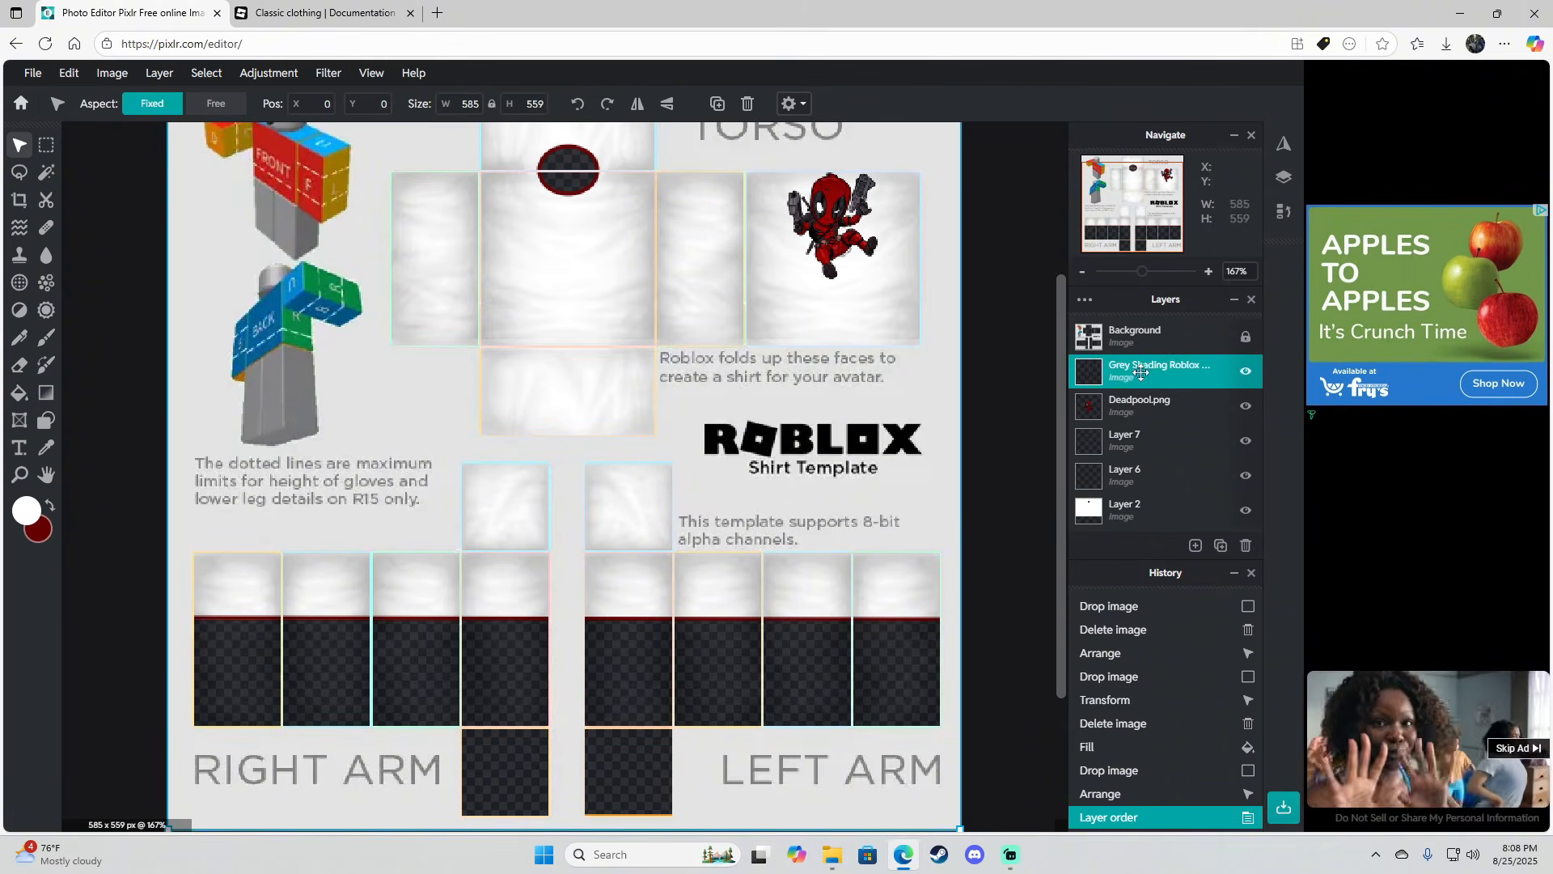
click(46, 146)
click(125, 112)
drag(194, 616, 162, 615)
scroll(512, 628, down, 2)
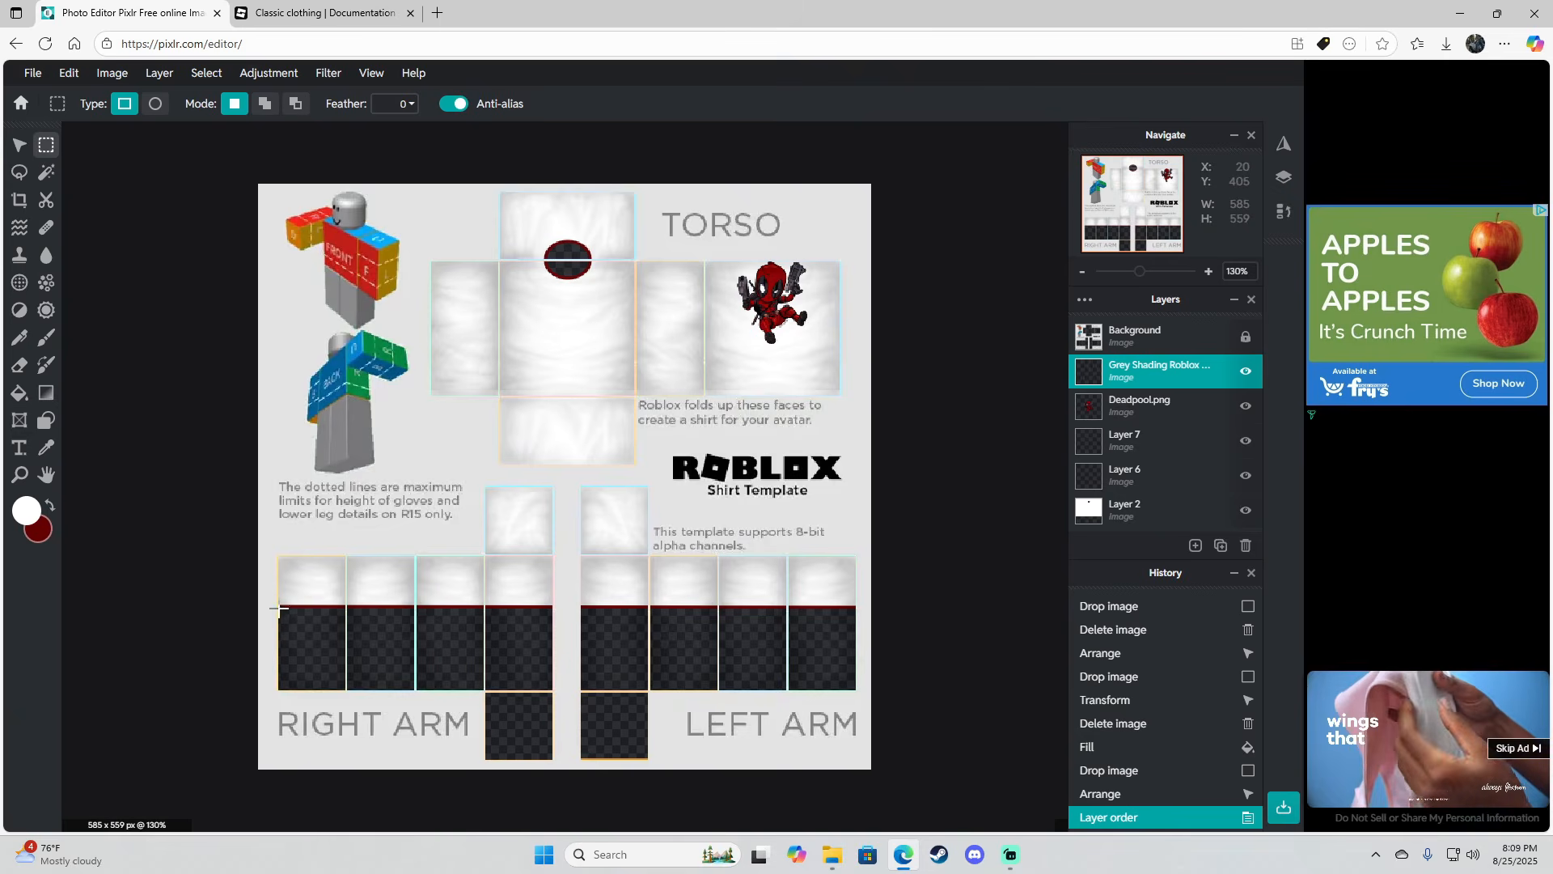
drag(278, 607, 862, 767)
key(Delete)
key(ctrl+d)
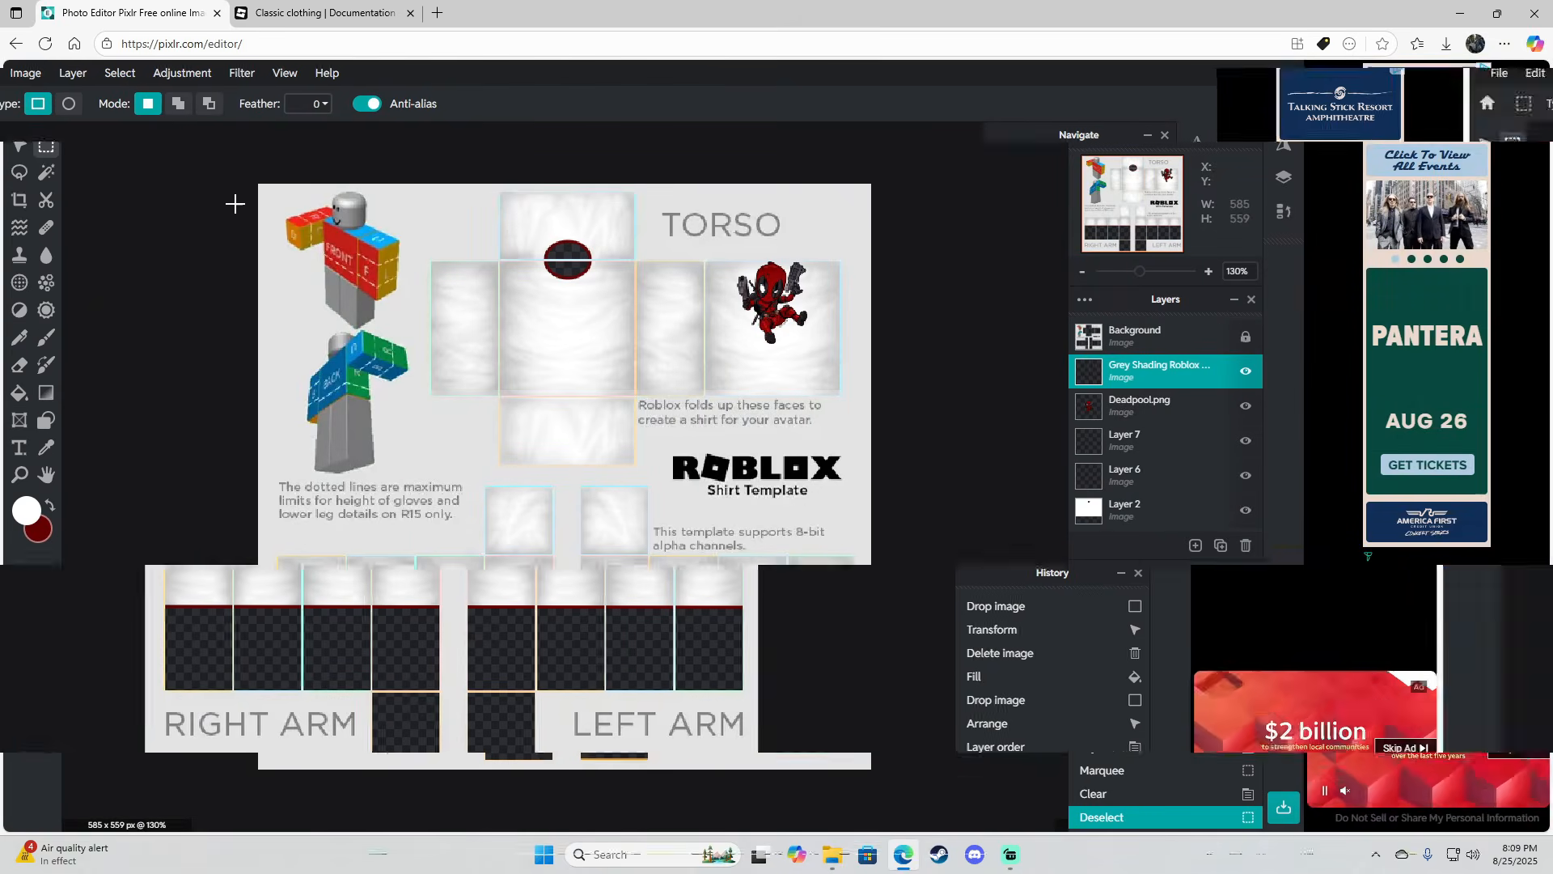
Save the shirt as a transparent PNG named Dead Pool Classic Shirt in the Roblox Clothing folder and dismiss the sign-up offer
click(32, 72)
click(188, 304)
click(33, 72)
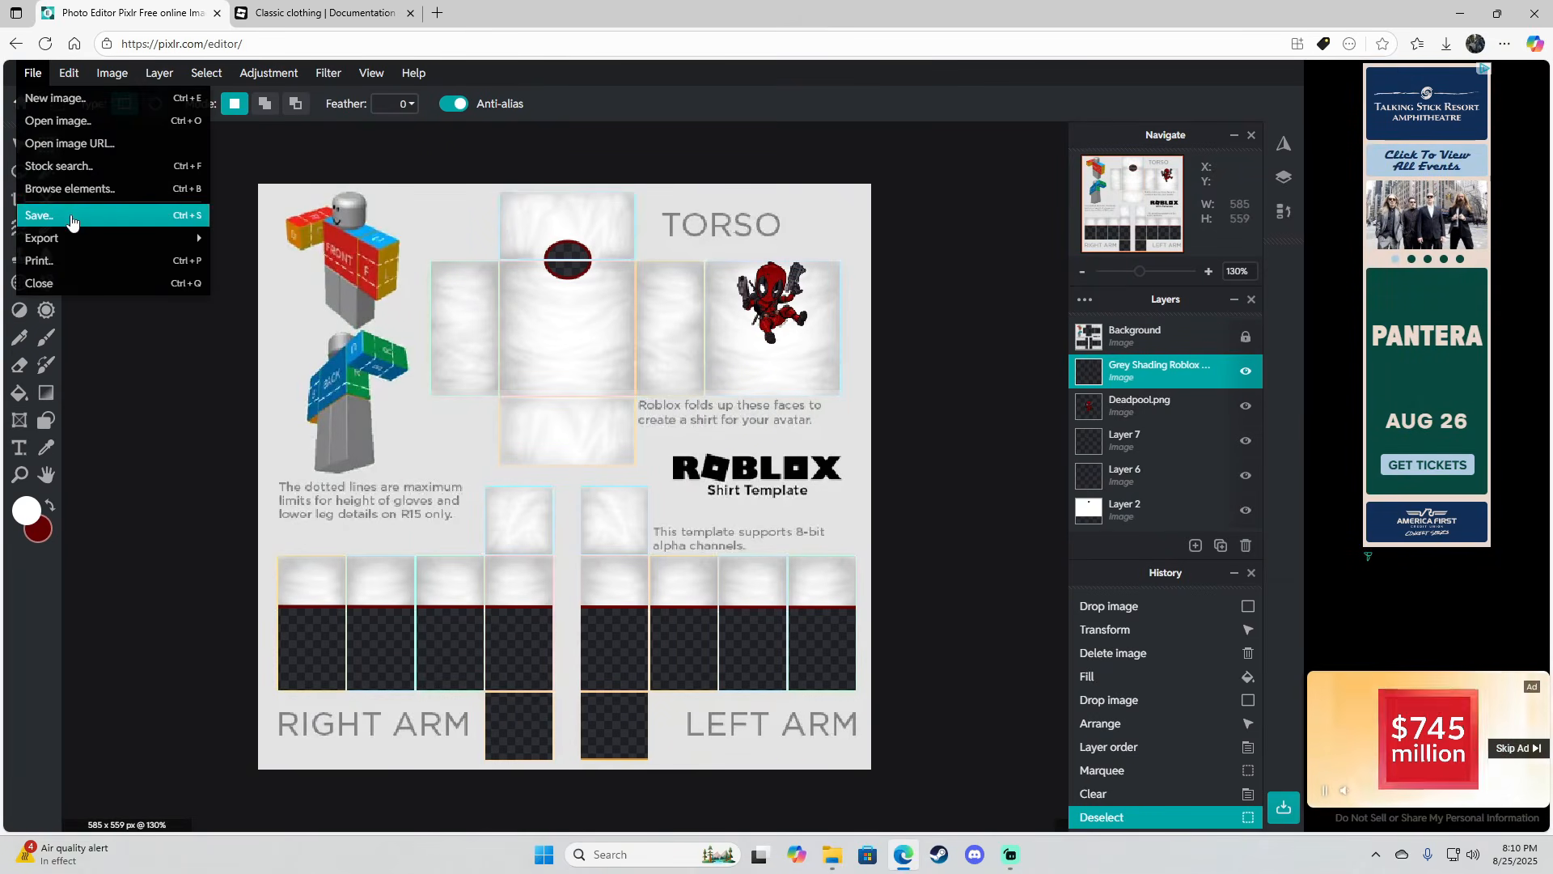
click(68, 224)
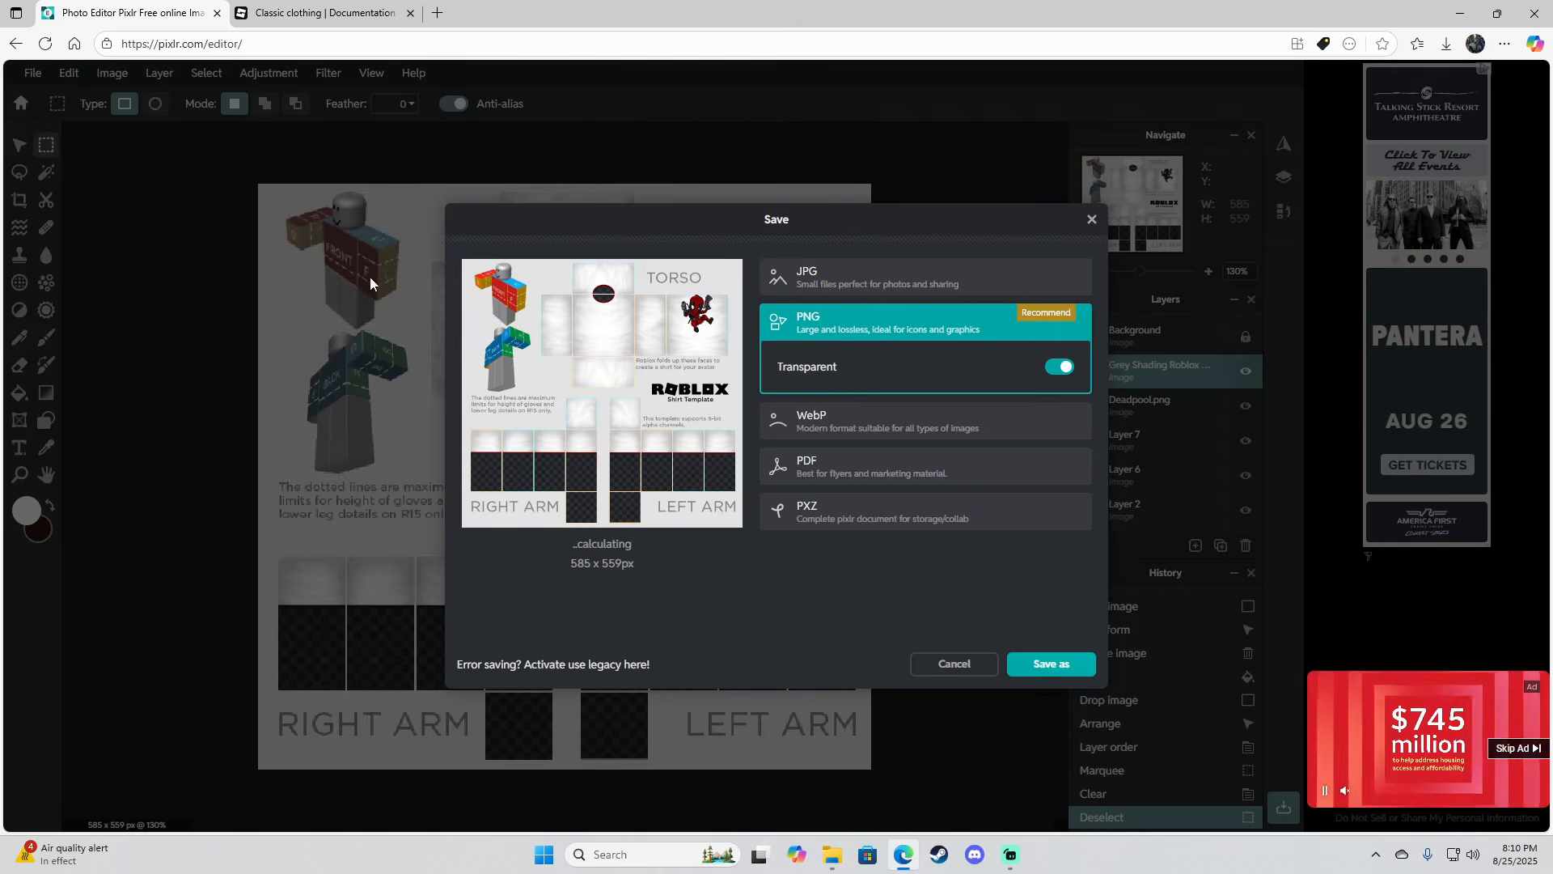
click(1044, 668)
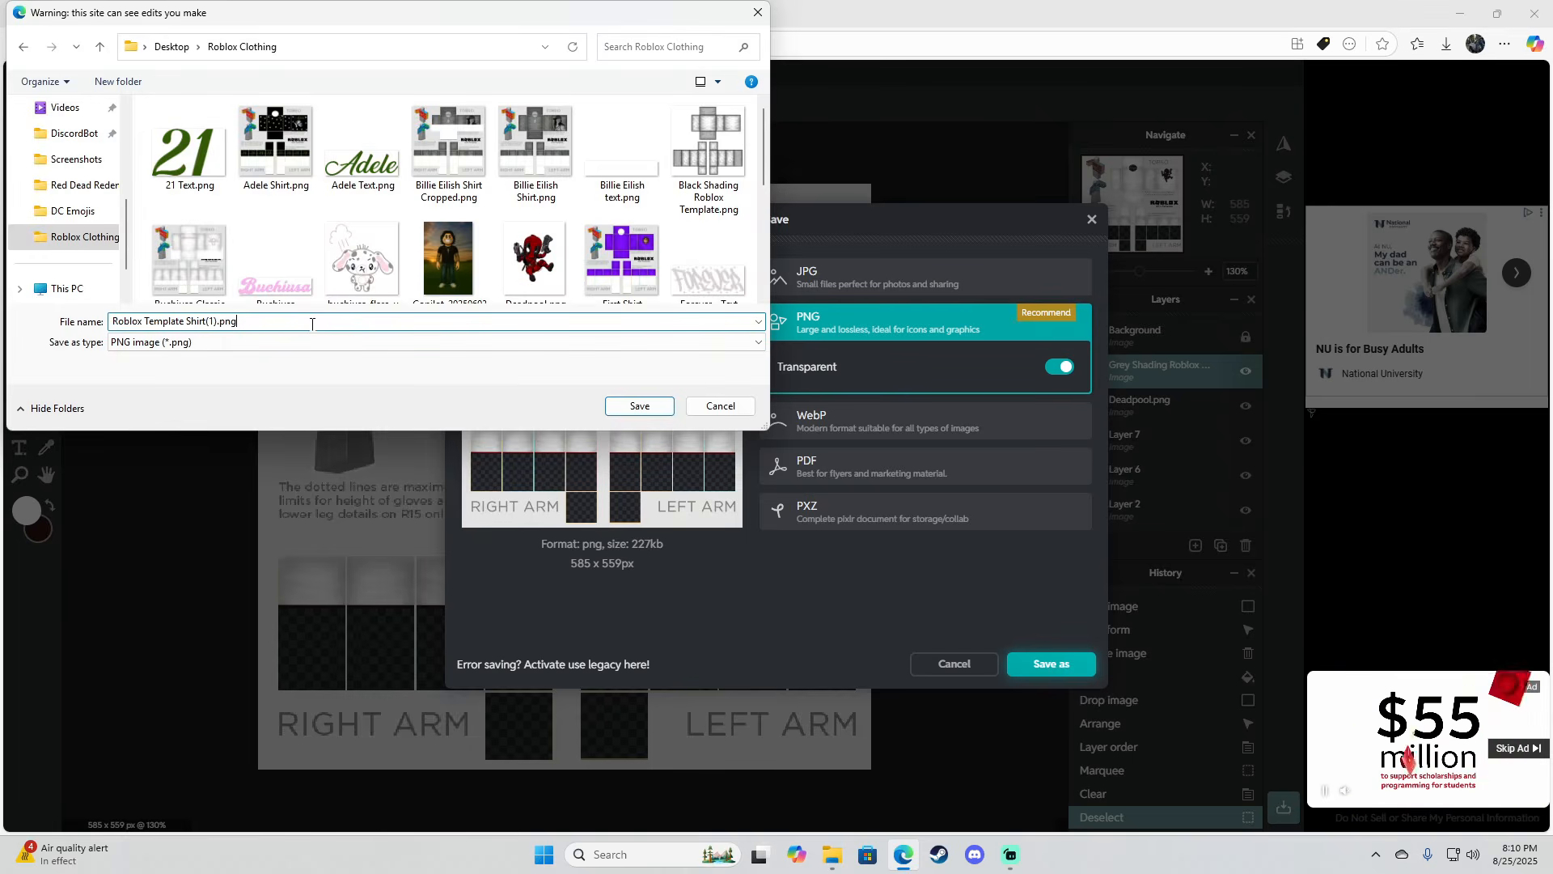
key(BackSpace)
key(BackSpace)
key(BackSpace)
key(BackSpace)
key(BackSpace)
key(BackSpace)
key(BackSpace)
key(BackSpace)
key(BackSpace)
key(BackSpace)
key(BackSpace)
key(BackSpace)
key(BackSpace)
key(BackSpace)
key(BackSpace)
key(BackSpace)
key(BackSpace)
key(BackSpace)
key(BackSpace)
key(BackSpace)
text(Dead Pool Clas)
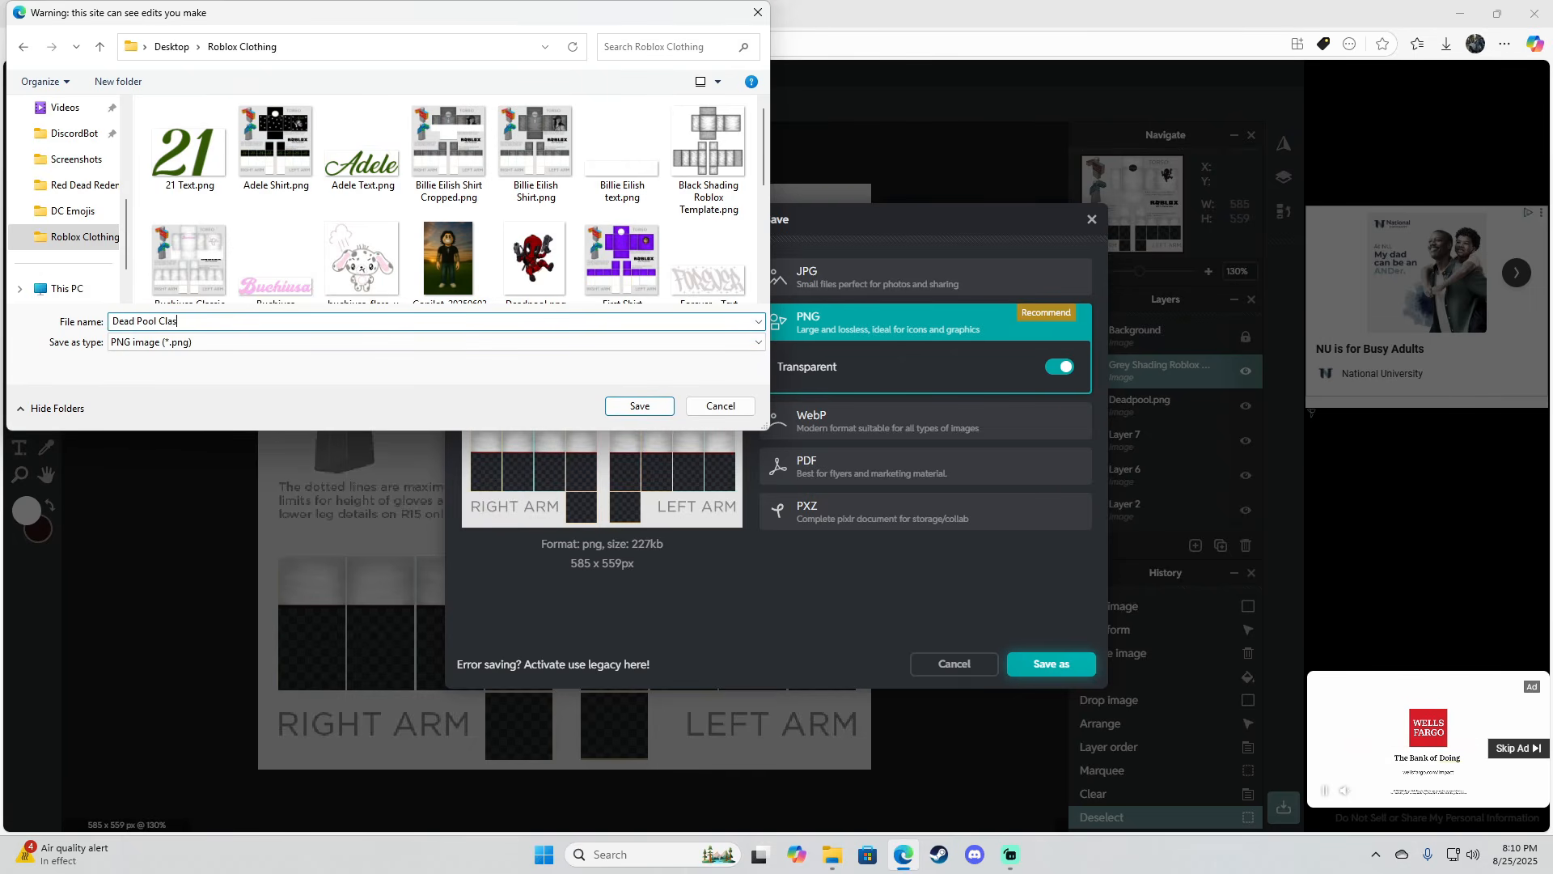
text(sic Shirt)
key(Return)
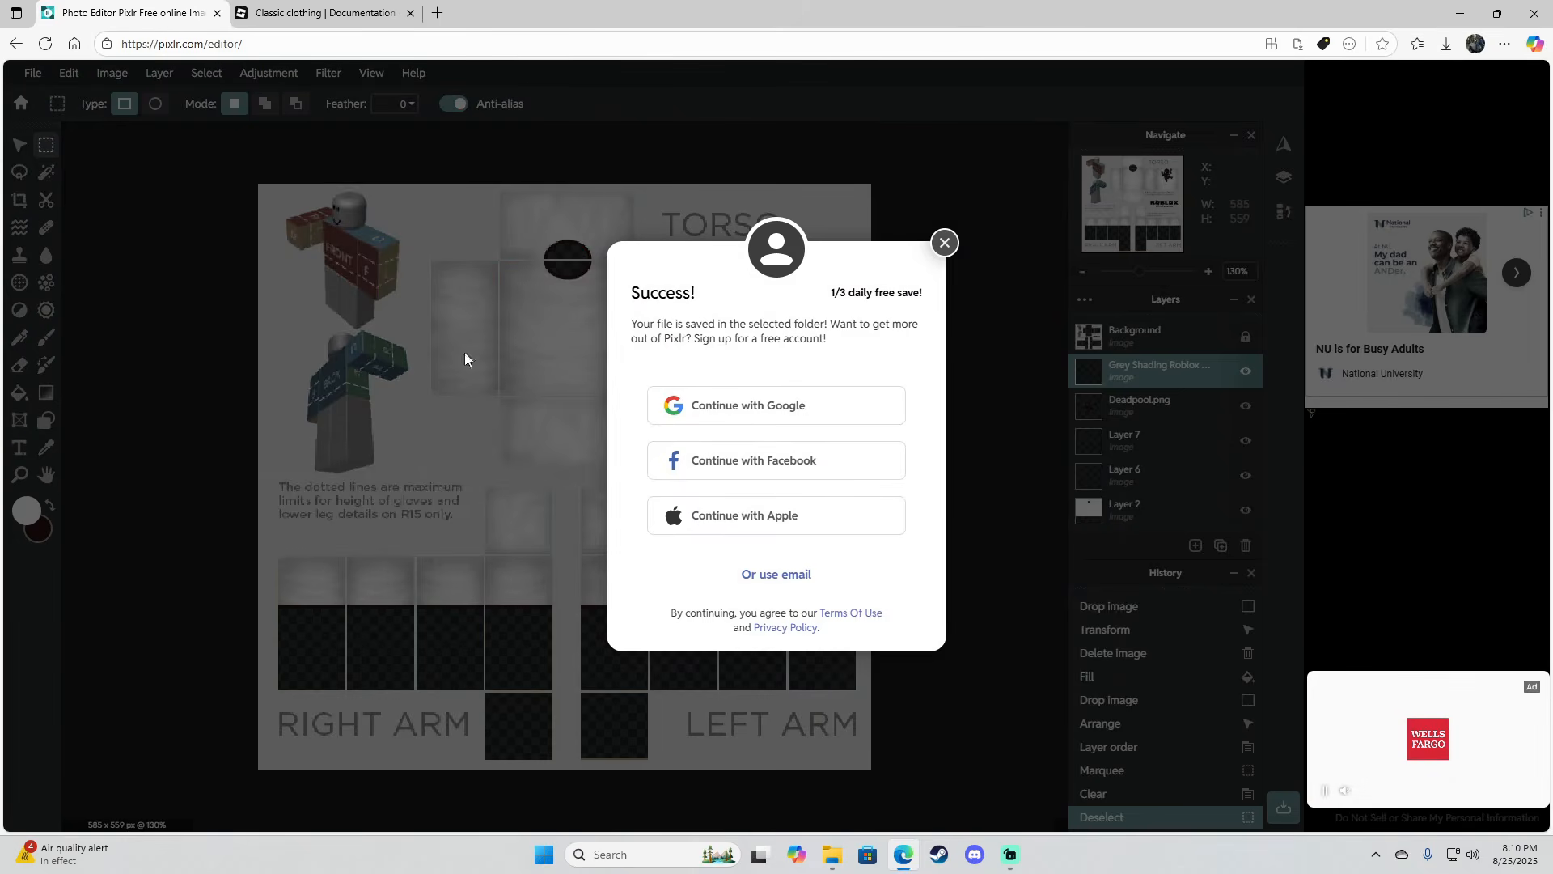
click(944, 243)
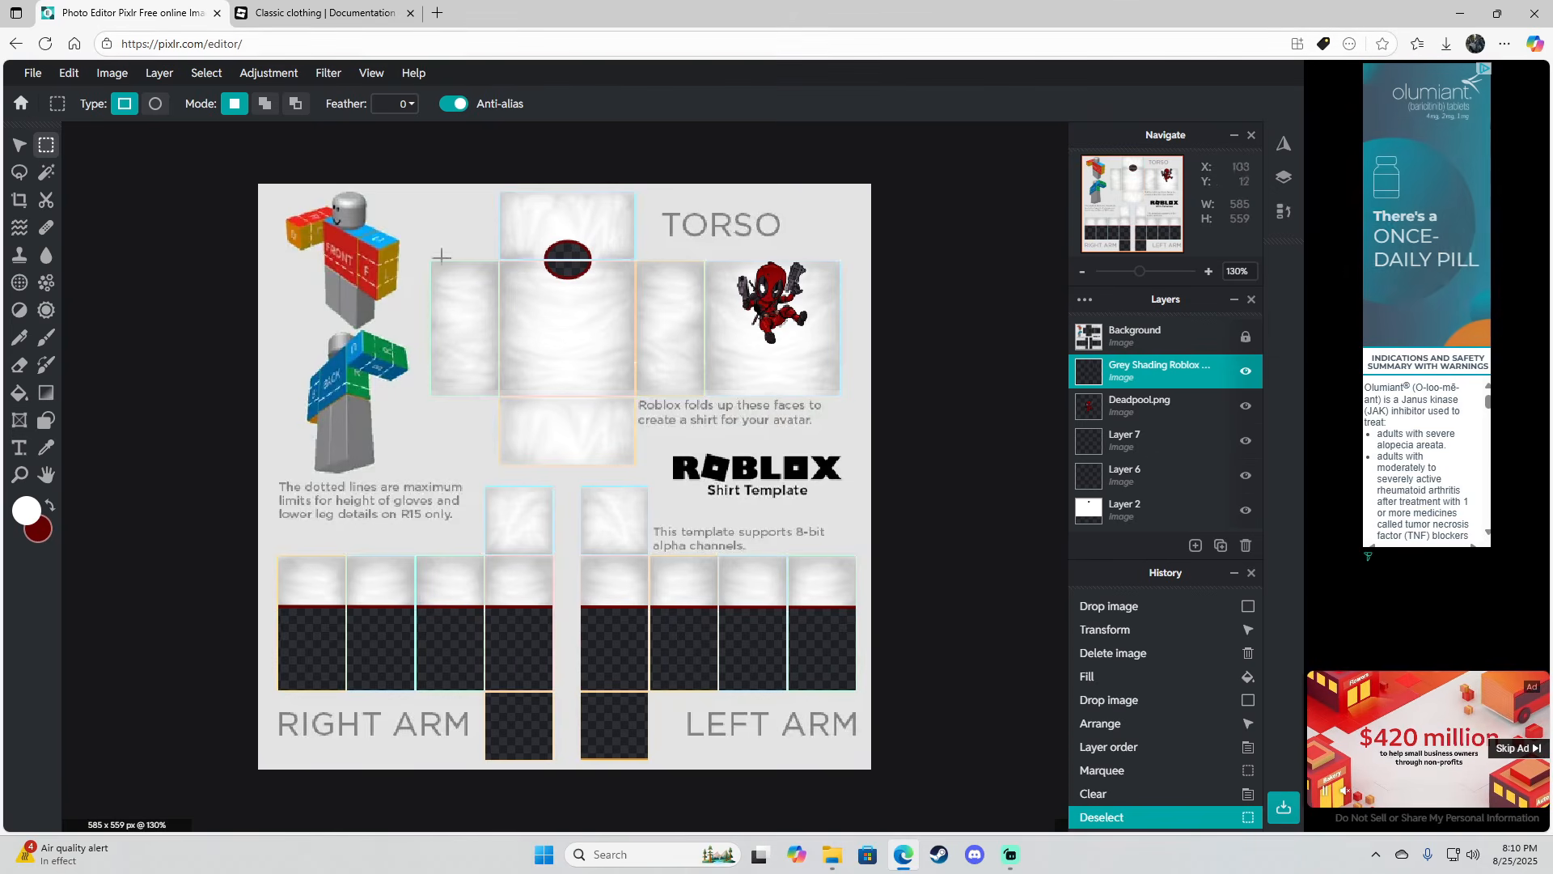
Open the Roblox Creator Hub in a new browser tab and switch its view to the Shagster Clan group
click(438, 13)
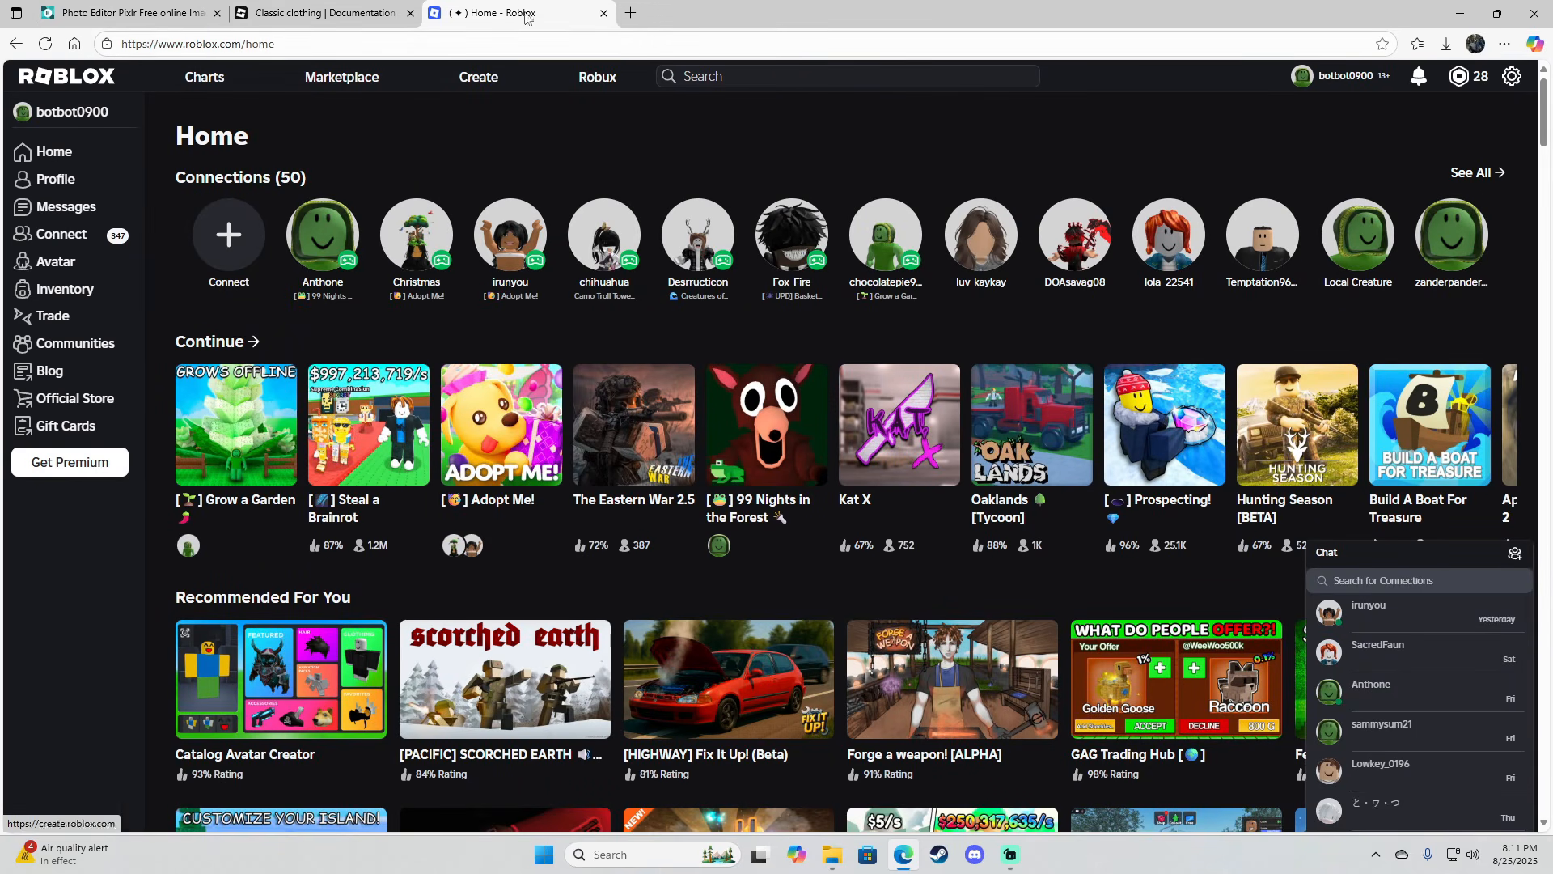
mouse_move(499, 225)
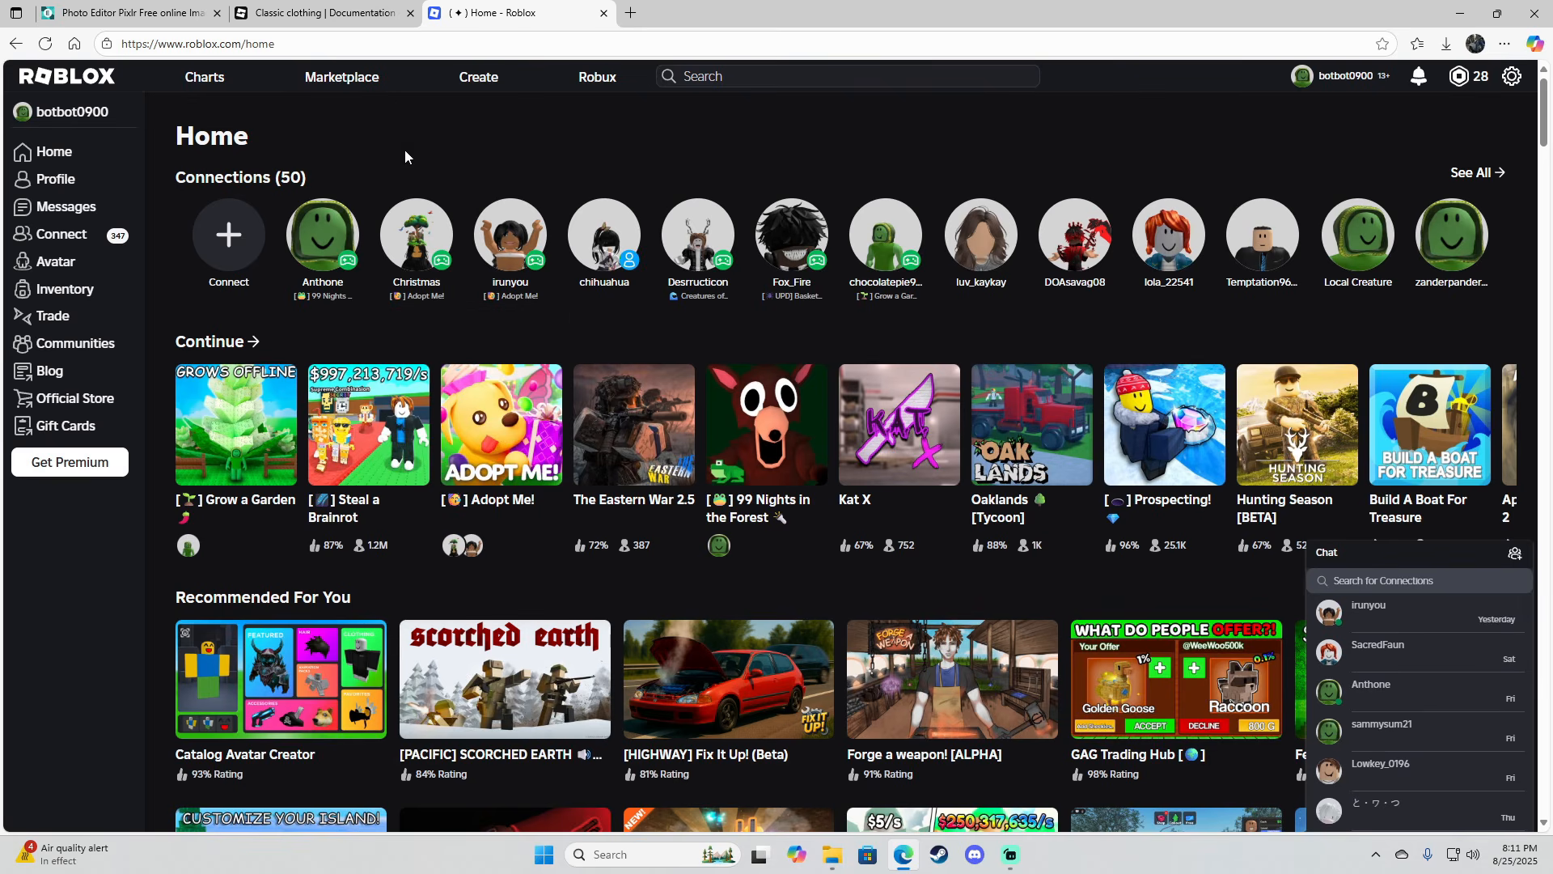
click(476, 82)
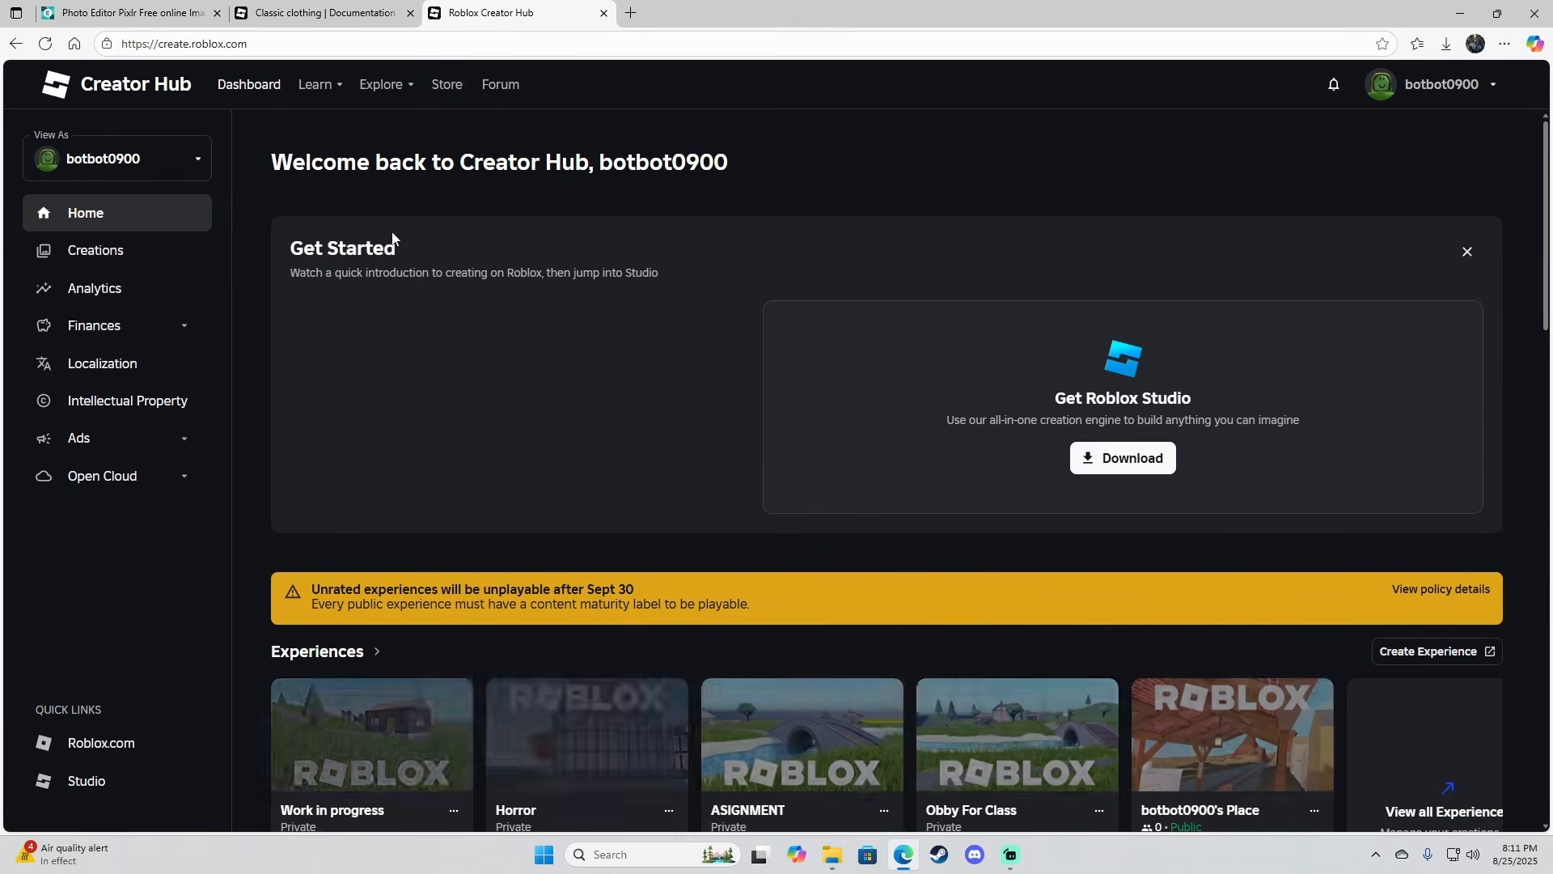
click(89, 162)
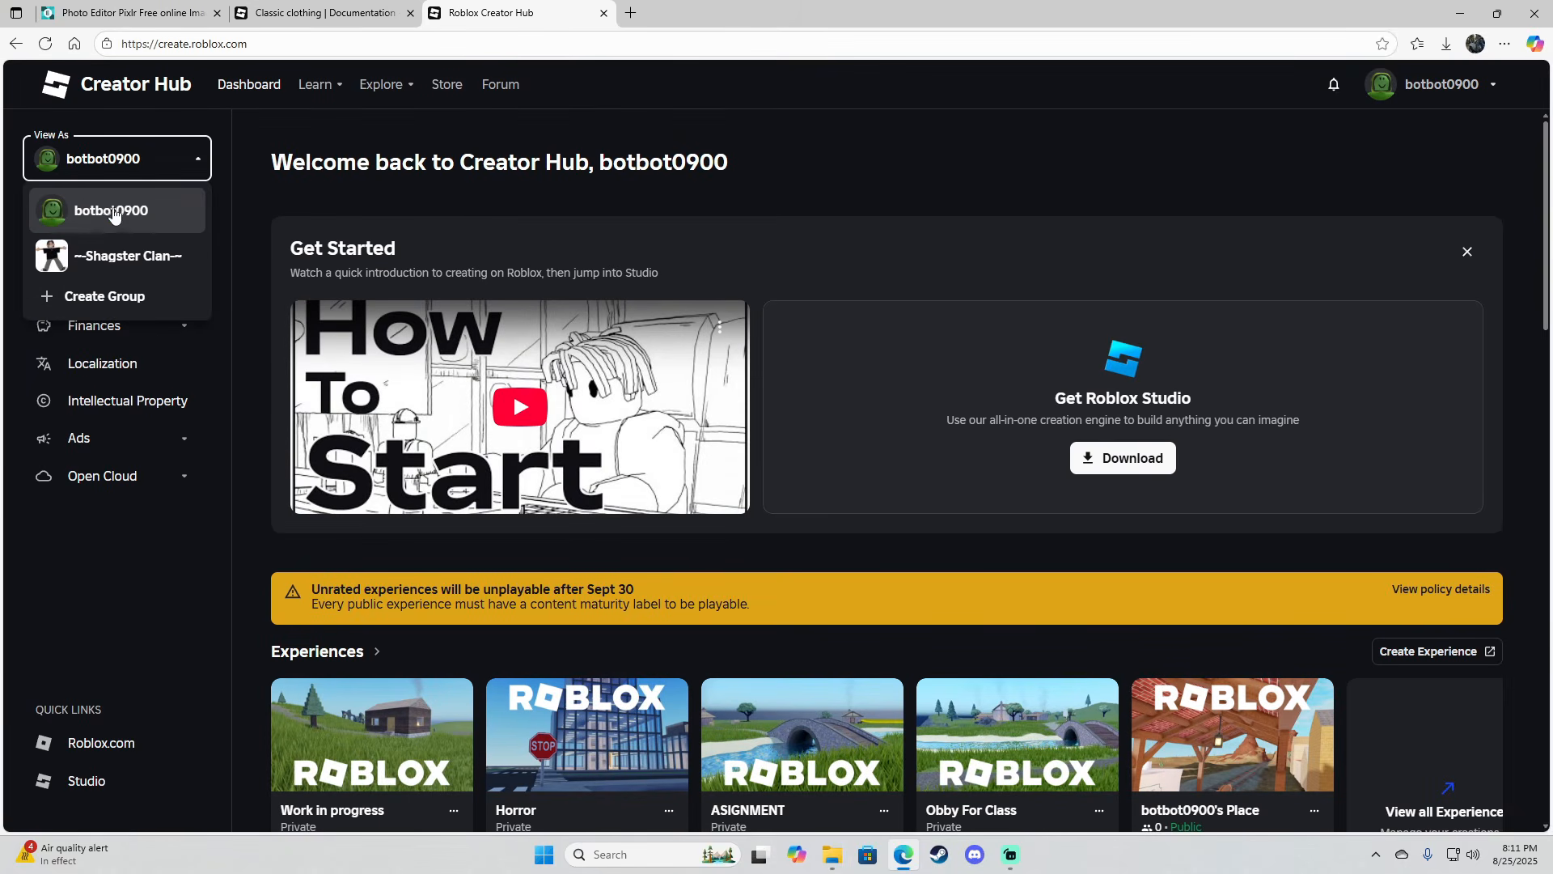
click(75, 268)
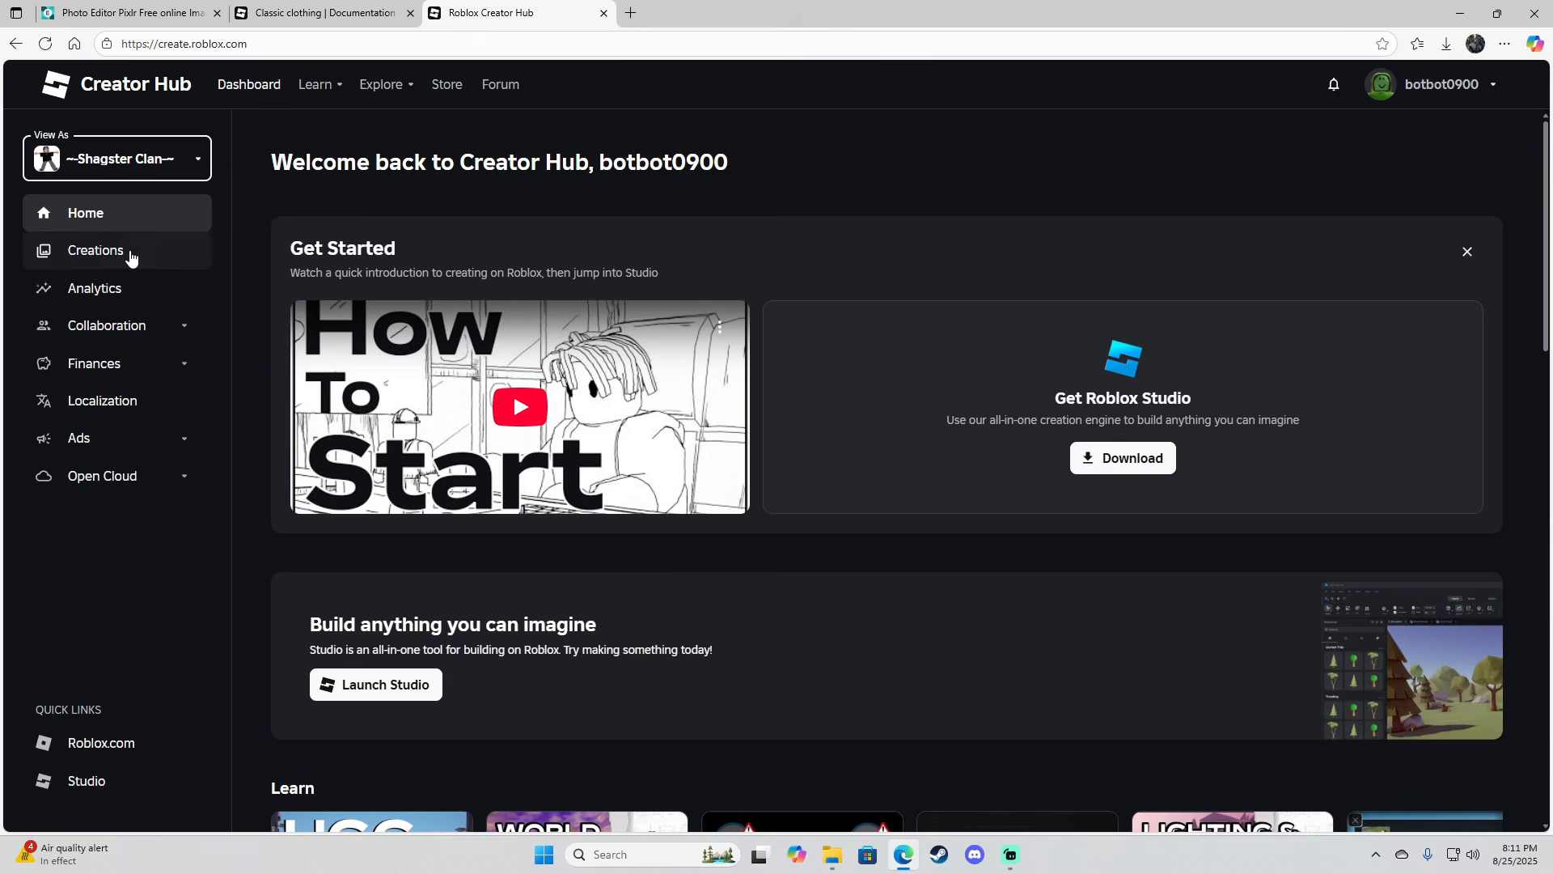
Show the group's avatar item creations, limited to Classics of the type Classic Shirts
click(114, 253)
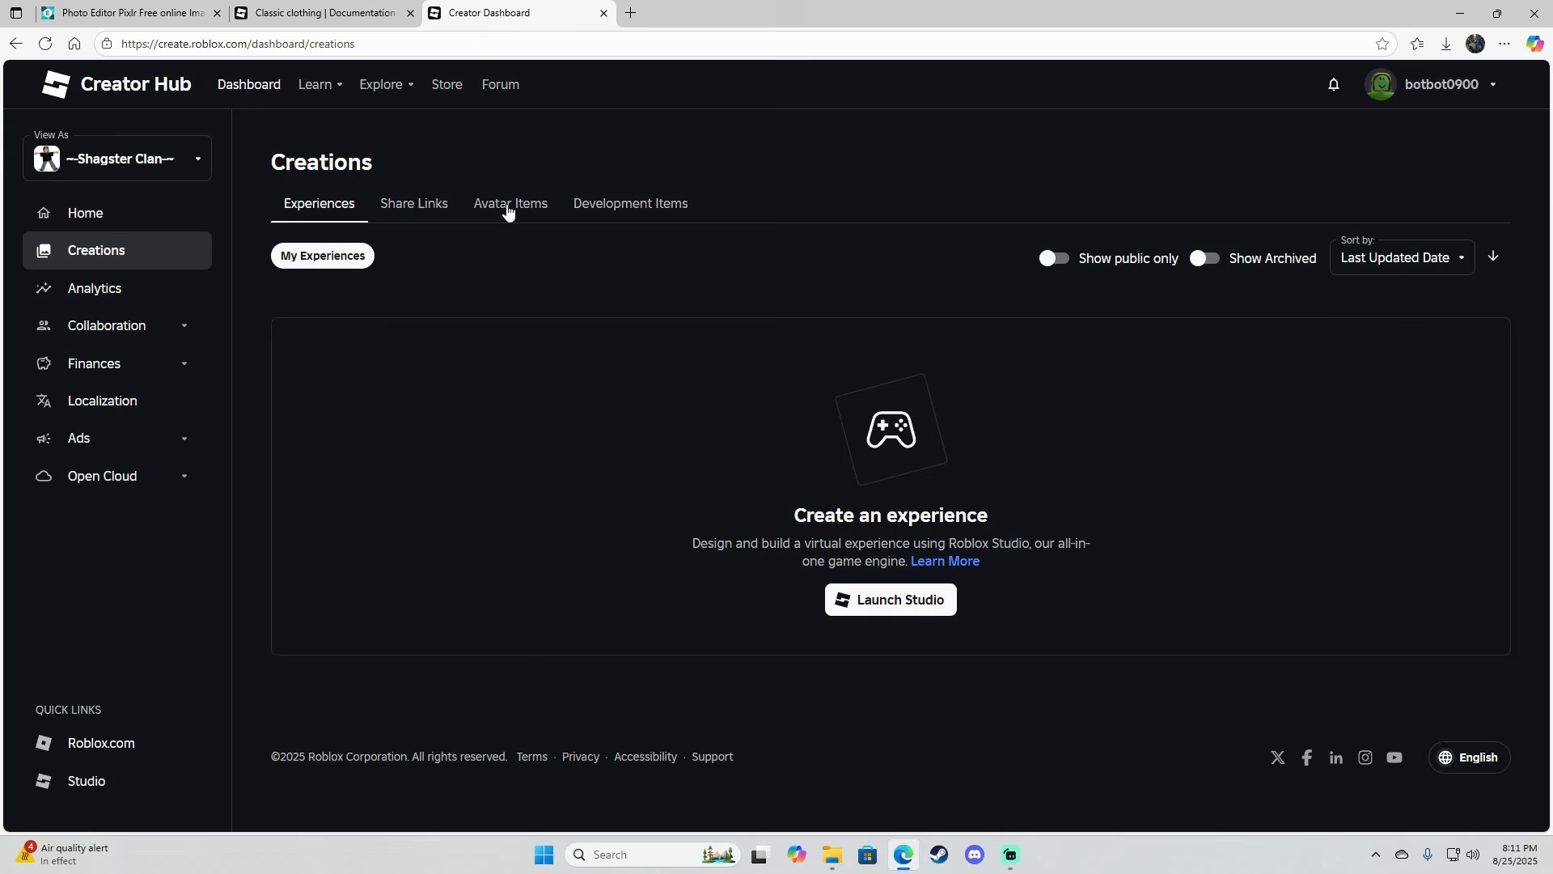
click(508, 208)
scroll(785, 549, down, 2)
click(343, 346)
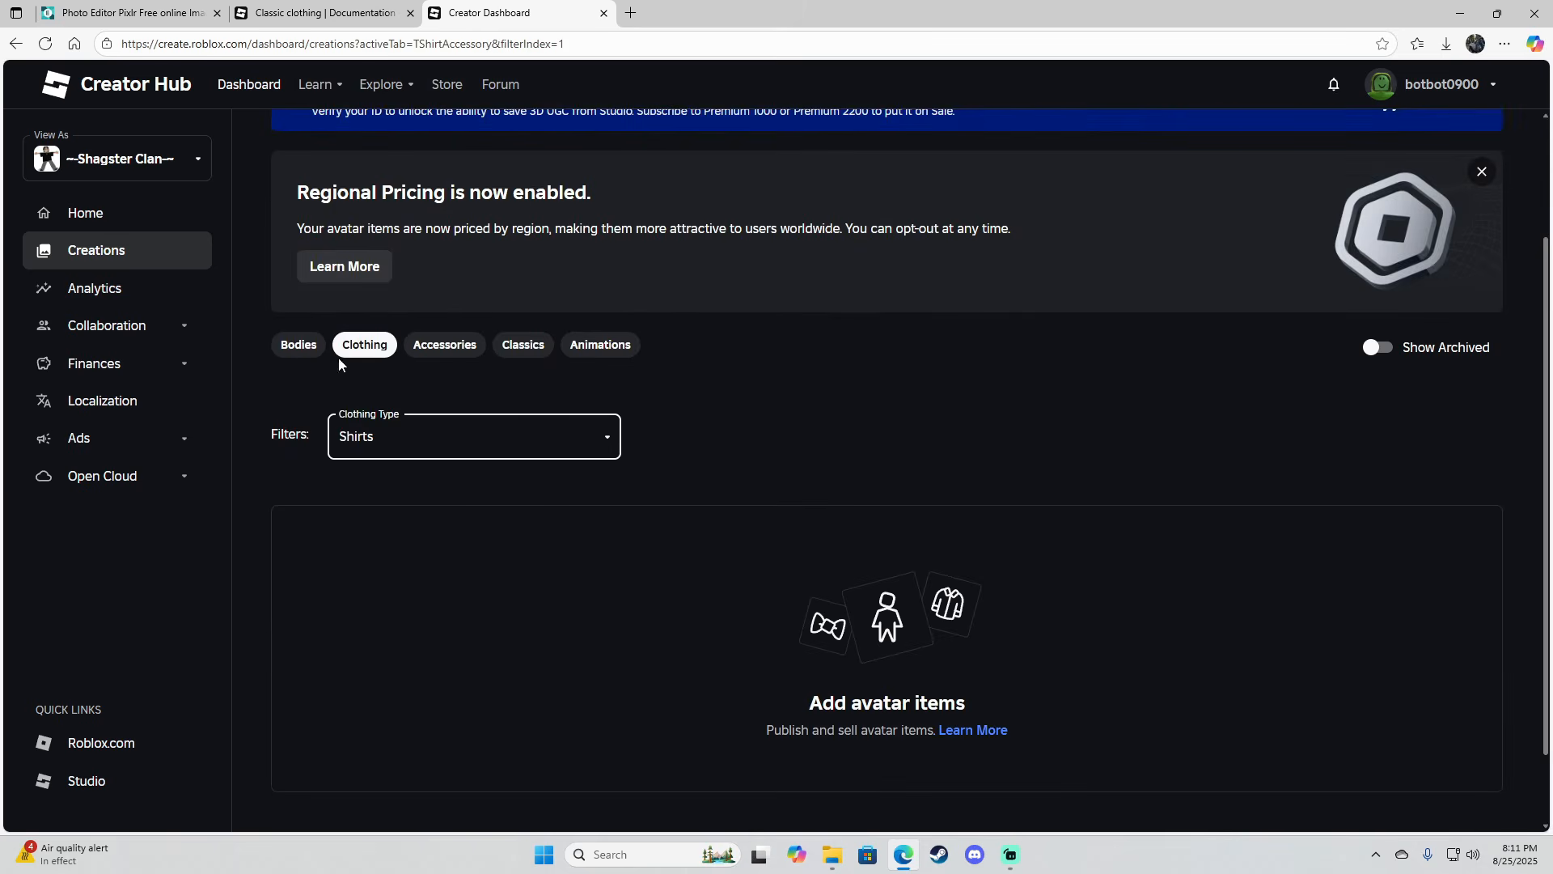
click(526, 346)
click(424, 429)
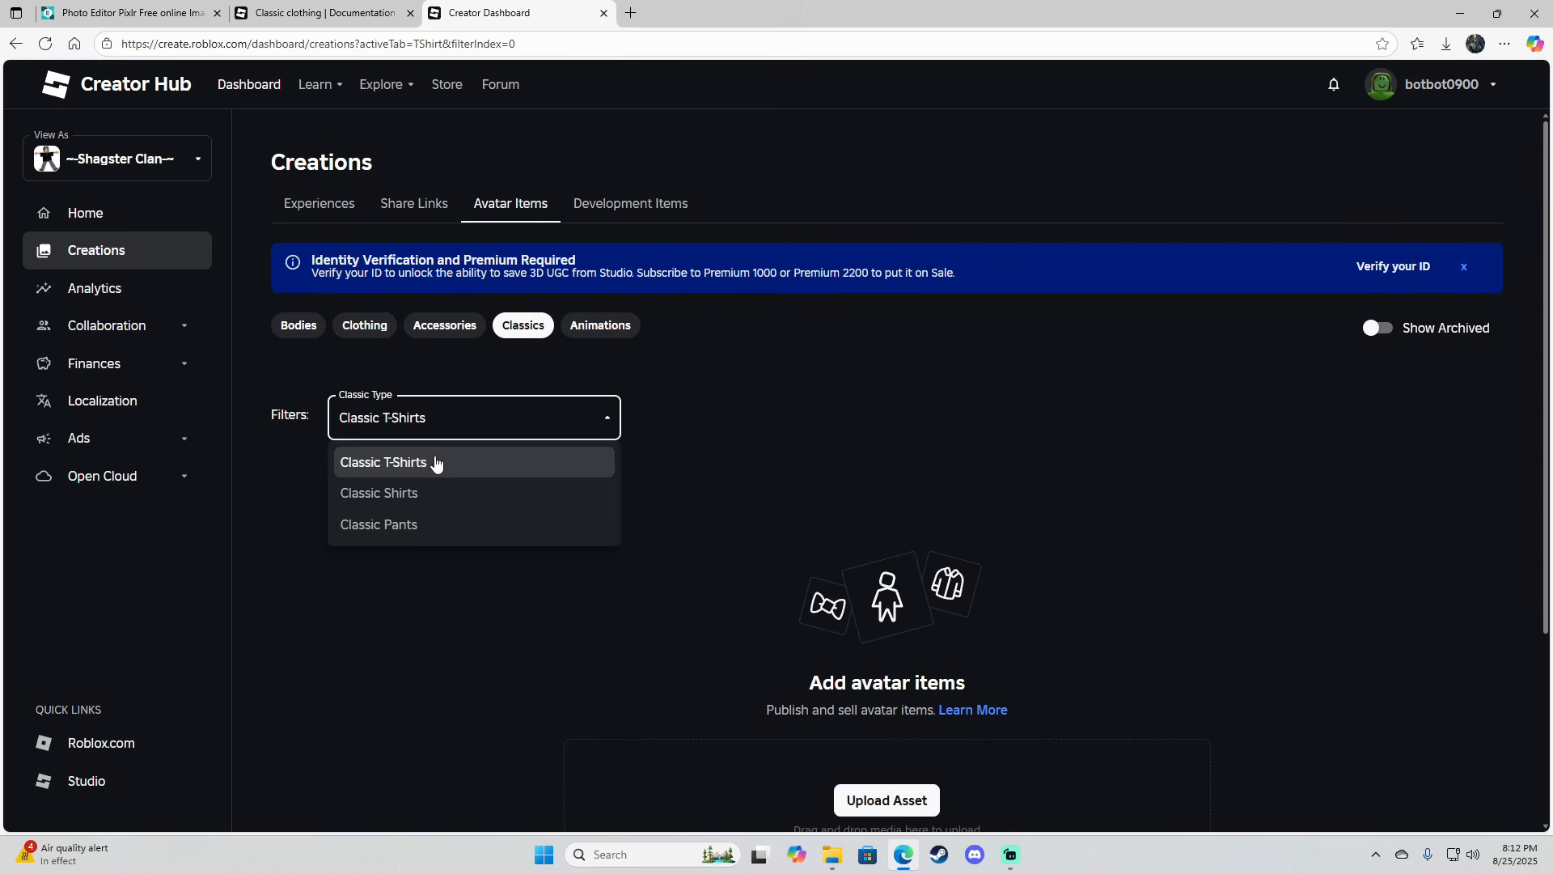
click(387, 500)
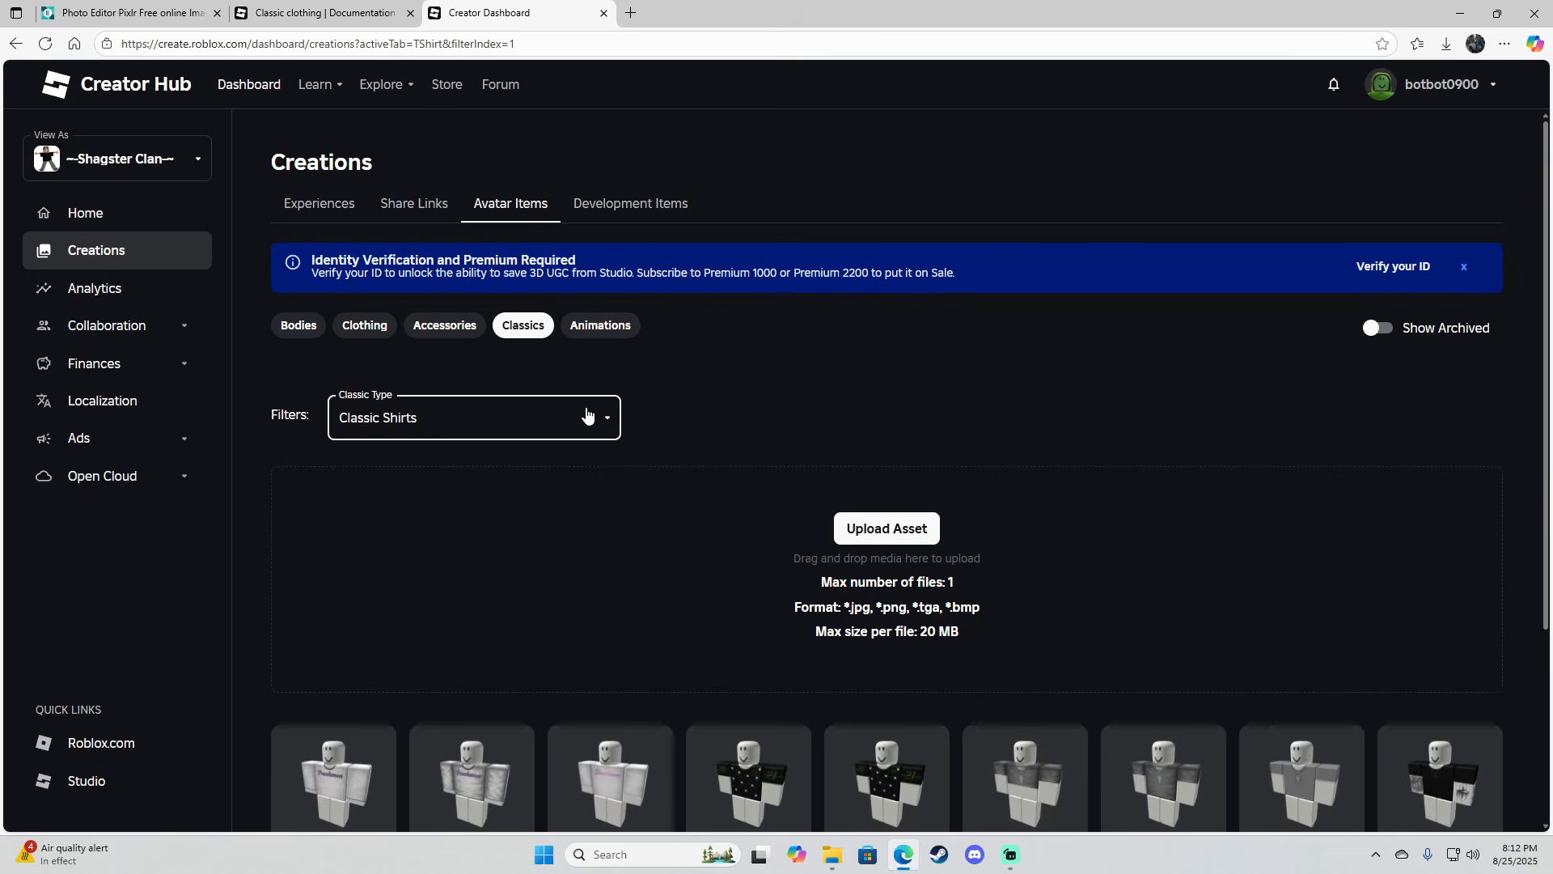
Start a new classic shirt upload and choose Dead Pool Classic Shirt.png from the Roblox Clothing folder as its image
scroll(572, 413, down, 3)
scroll(596, 711, down, 1)
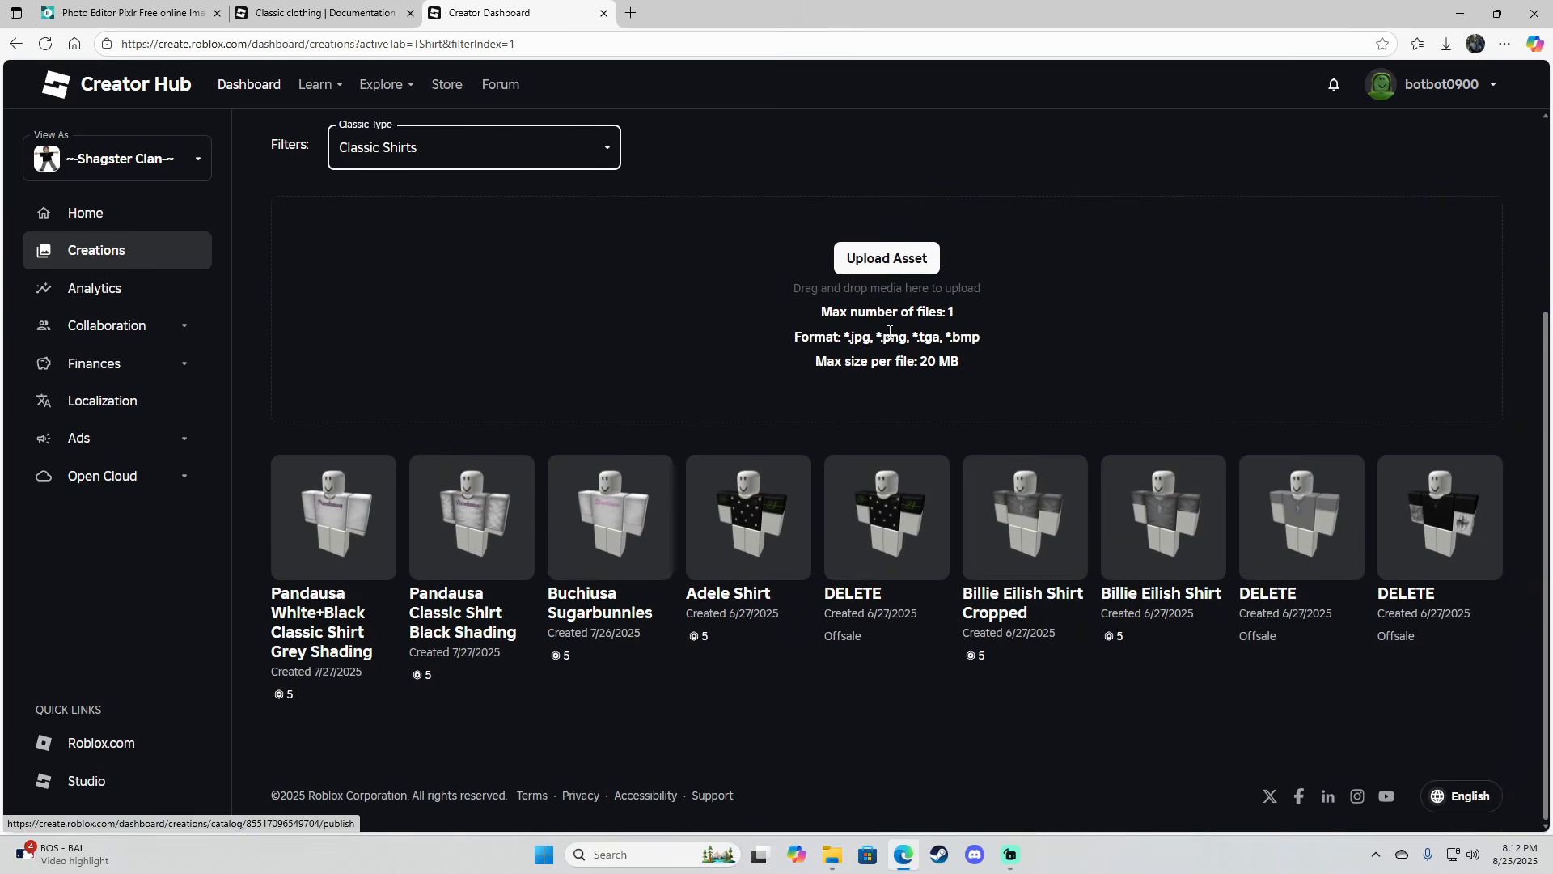
click(868, 262)
scroll(429, 242, up, 2)
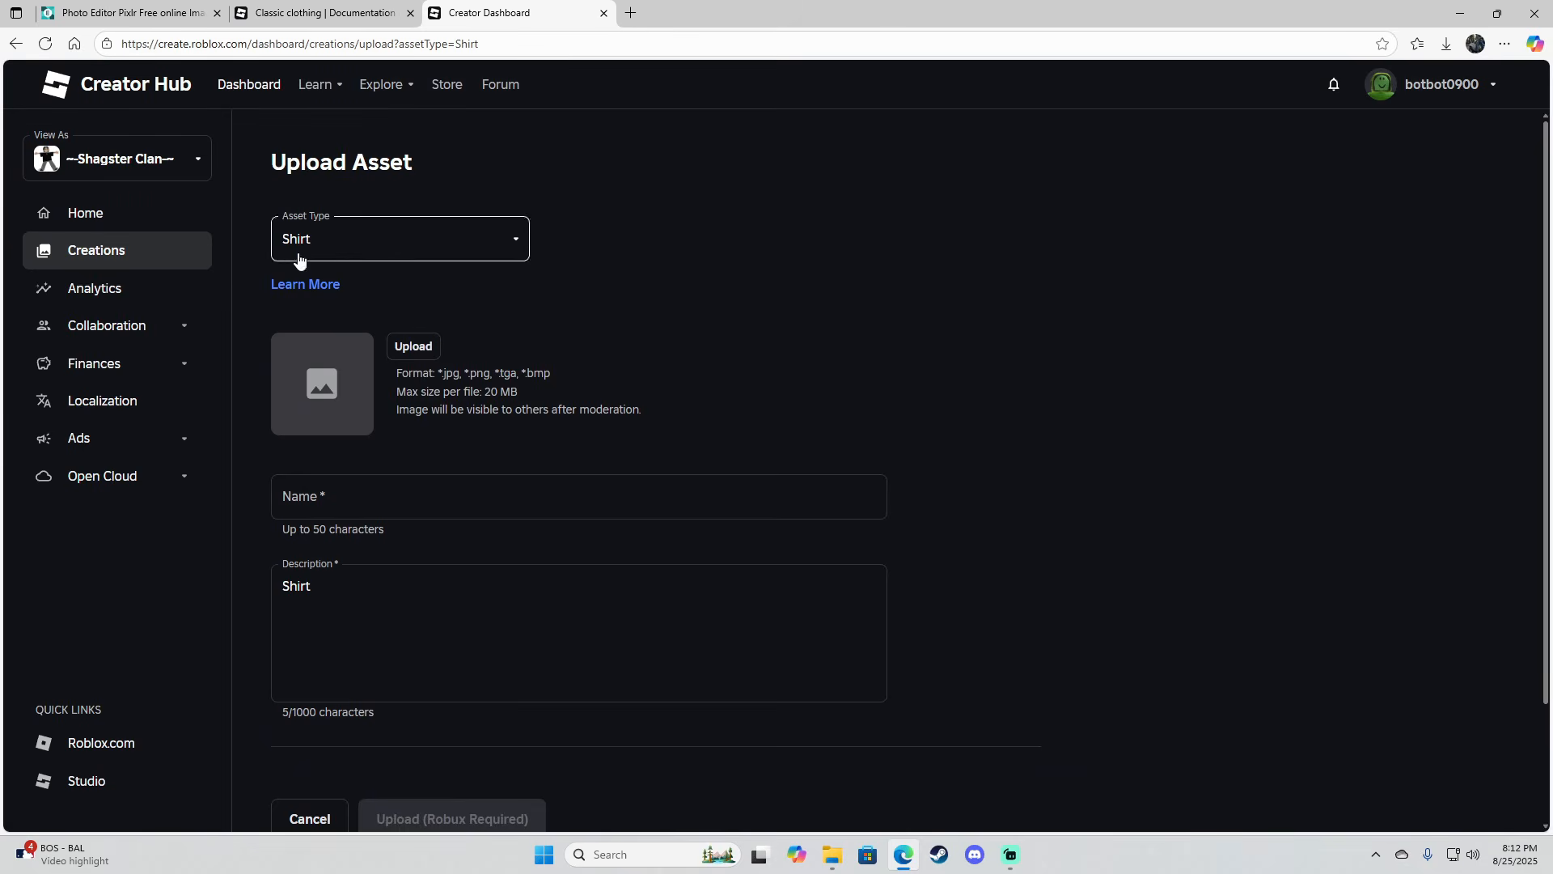
click(411, 348)
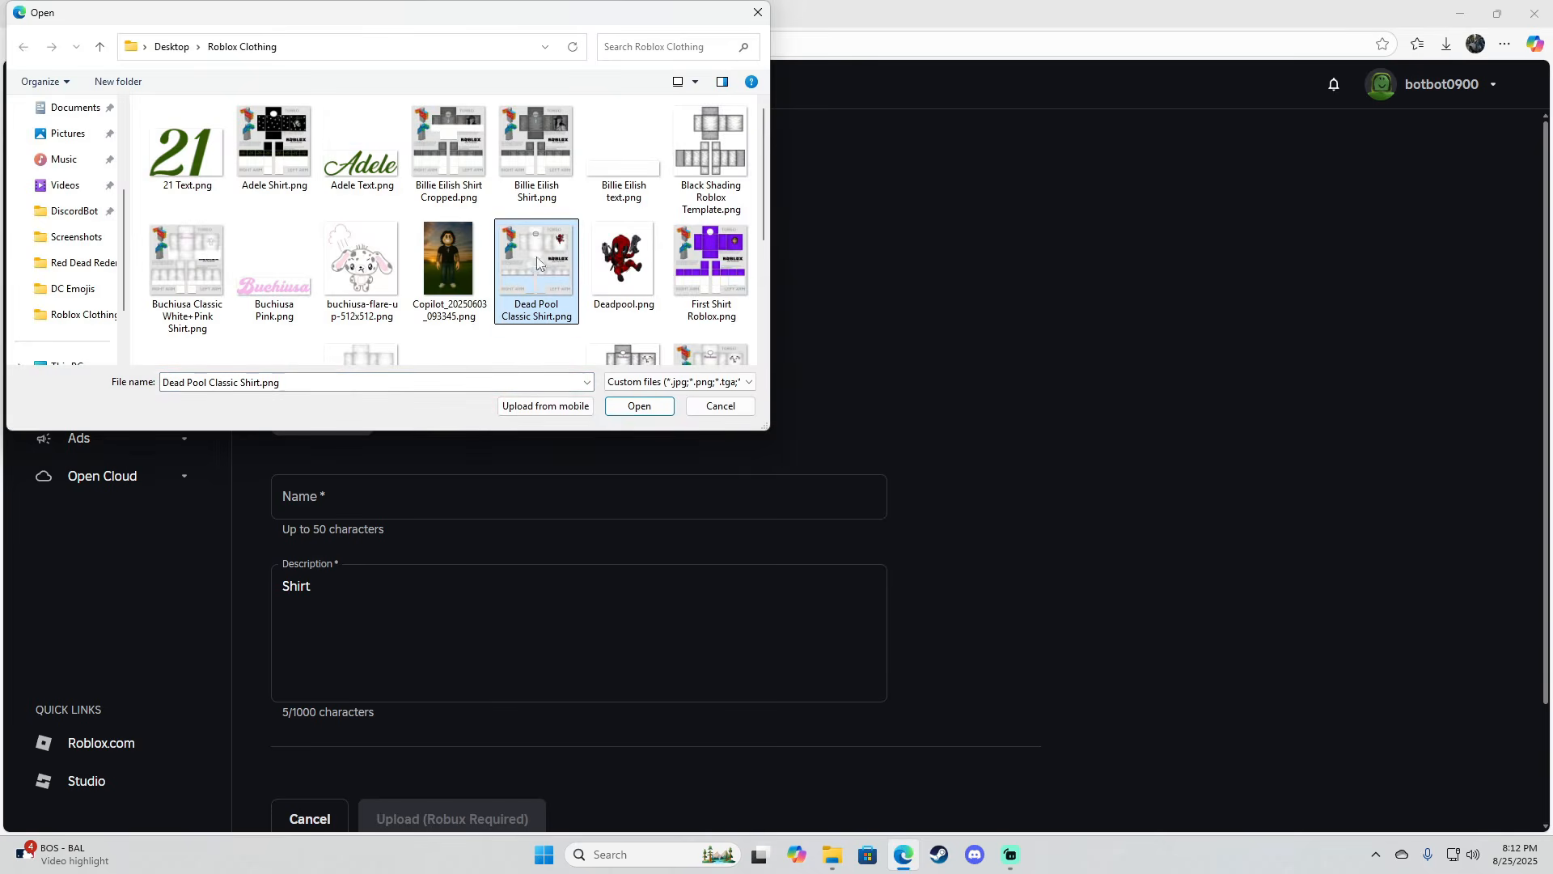
click(639, 406)
Replace the shirt's description with "Dead Pool, White, Red, Classic, Shirt" followed by the creator's username
scroll(651, 374, down, 2)
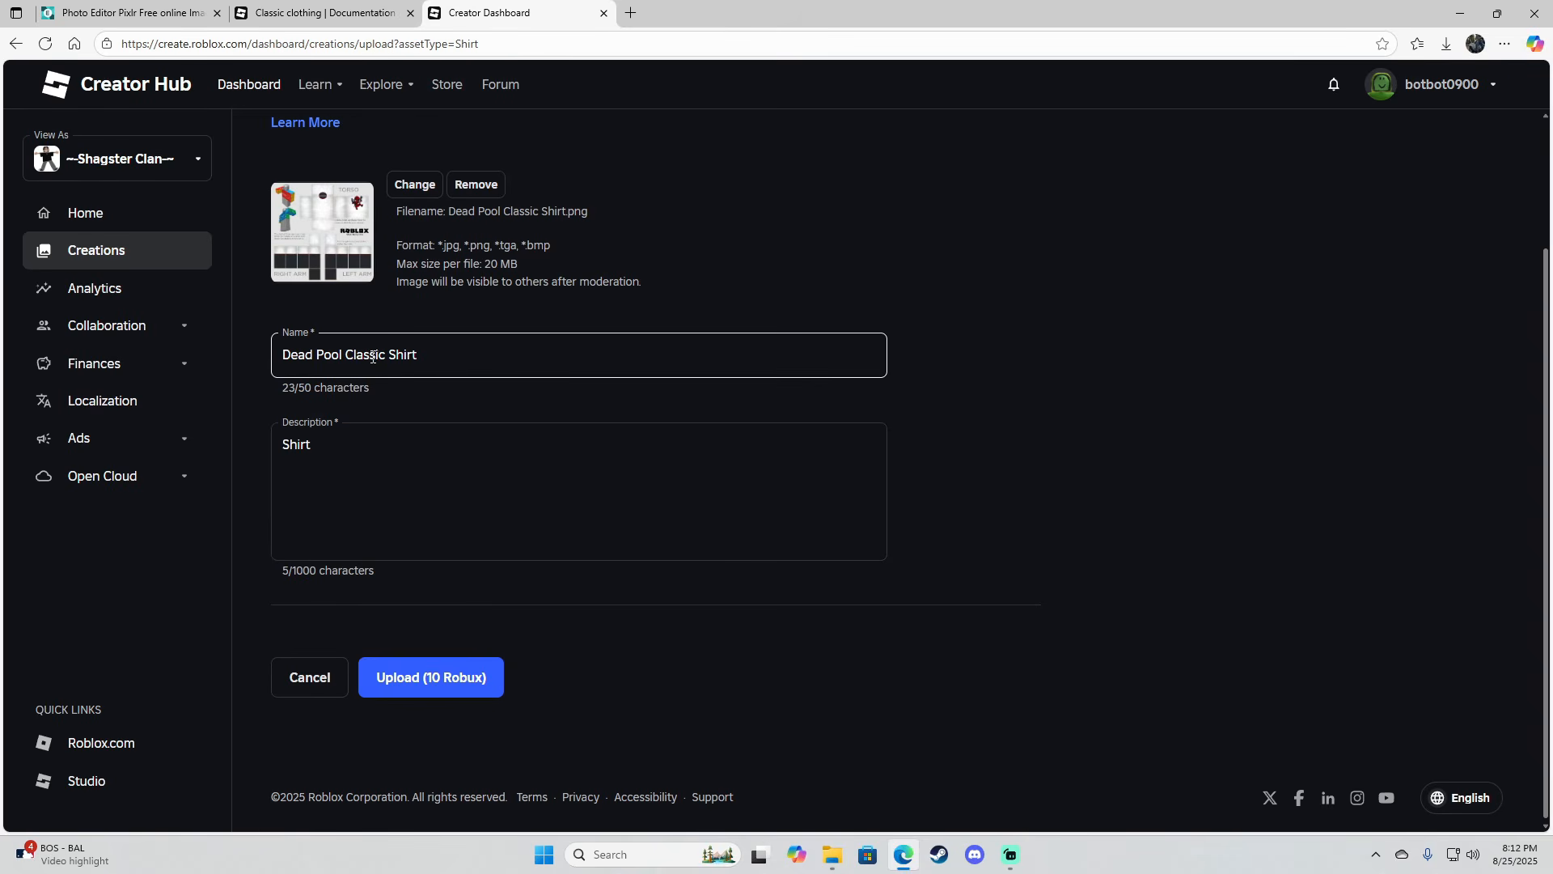
key(Tab)
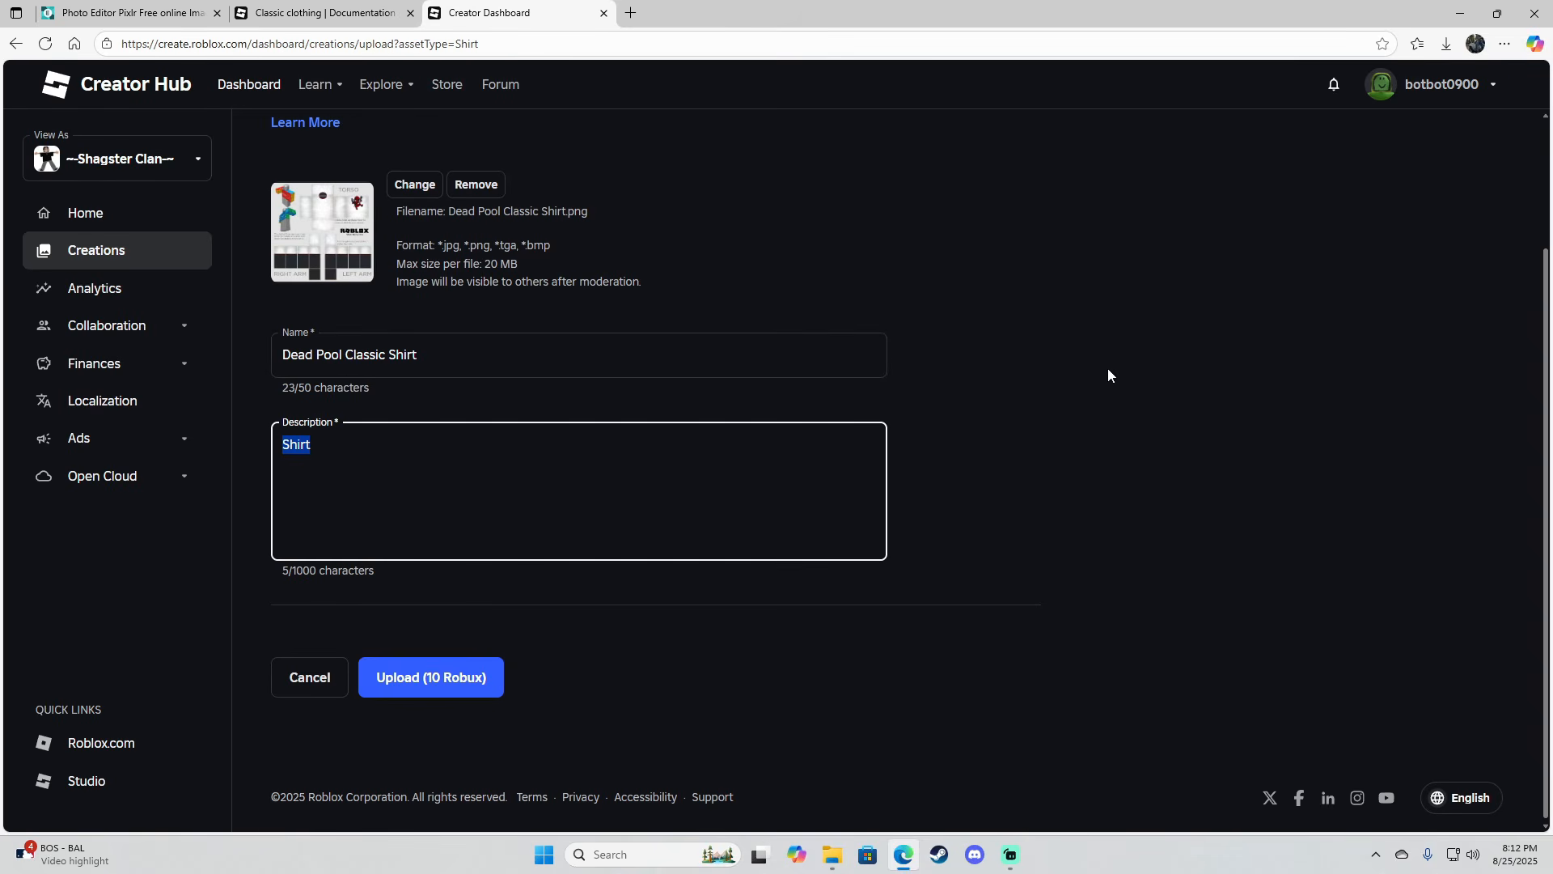
text(Dead Pool, White, Red, Classic, Shirt, Botbot0900)
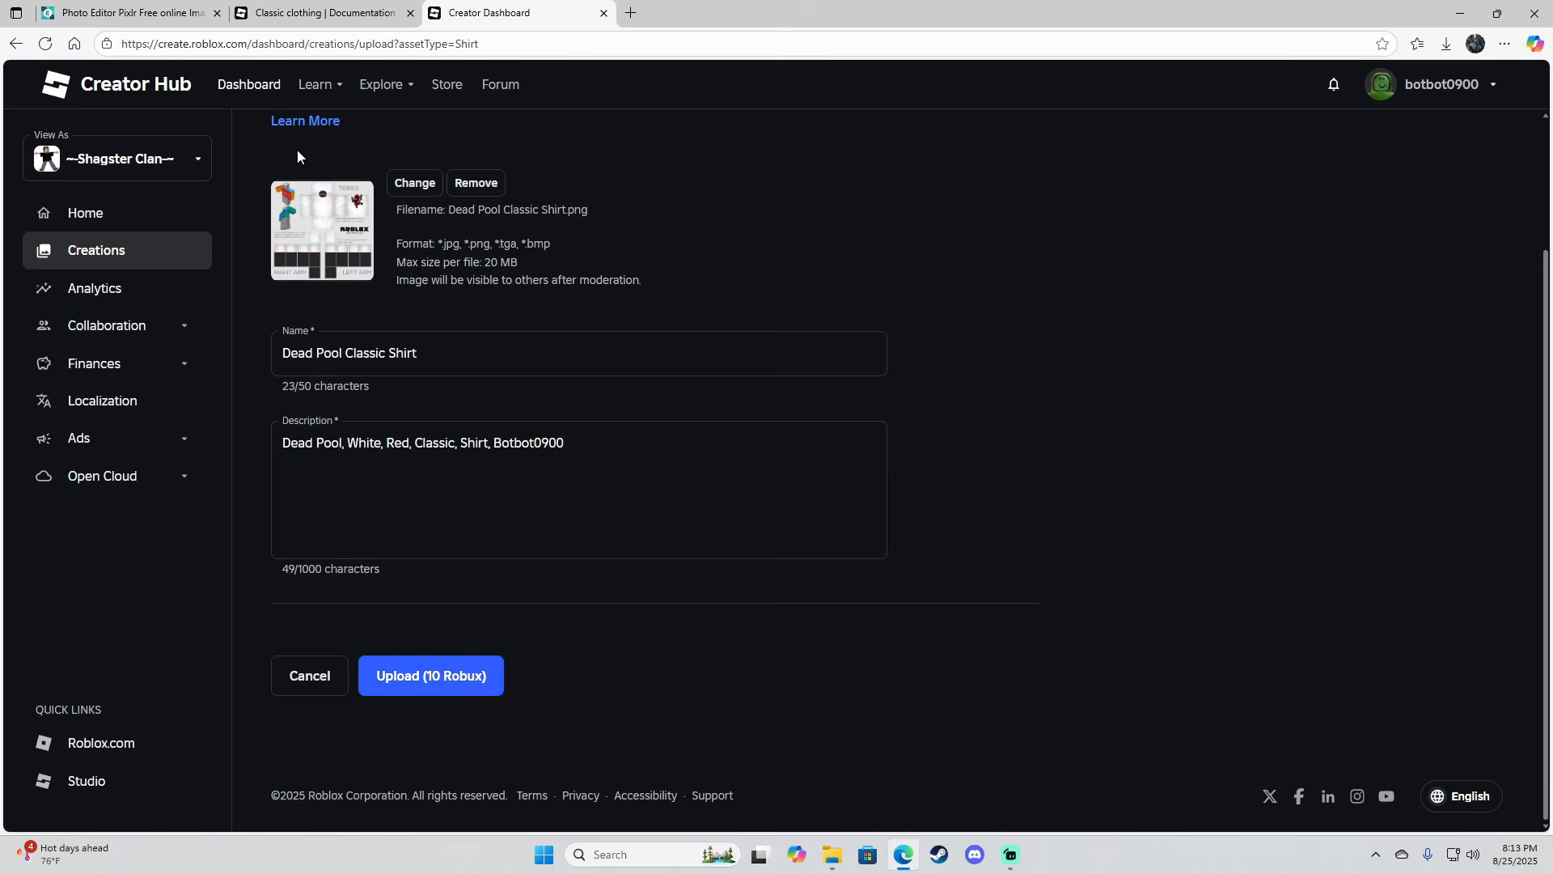
click(435, 679)
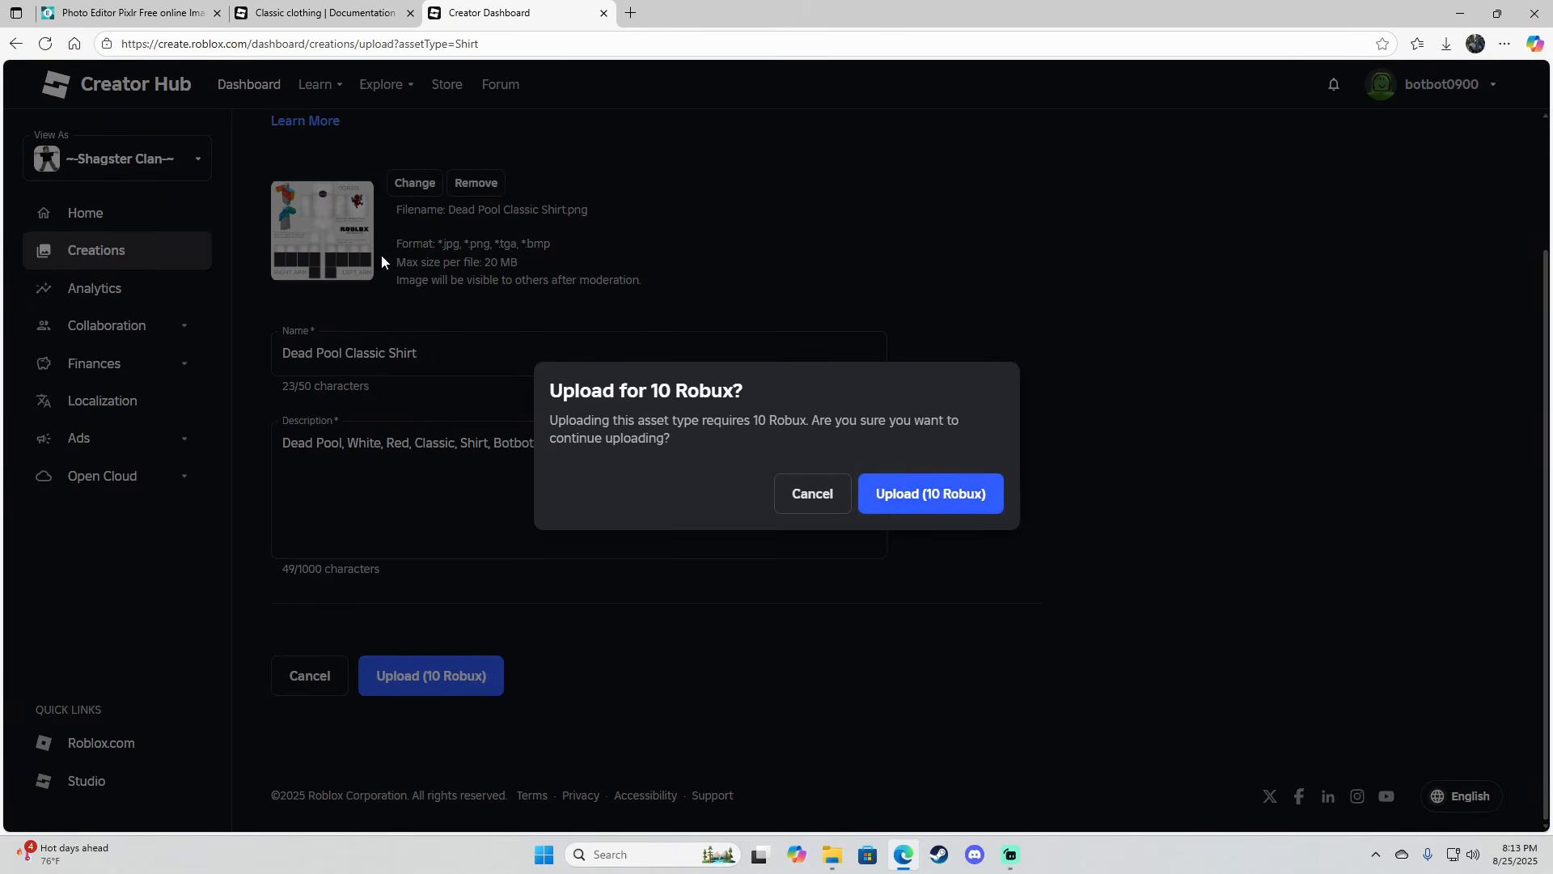
click(813, 493)
scroll(566, 429, up, 2)
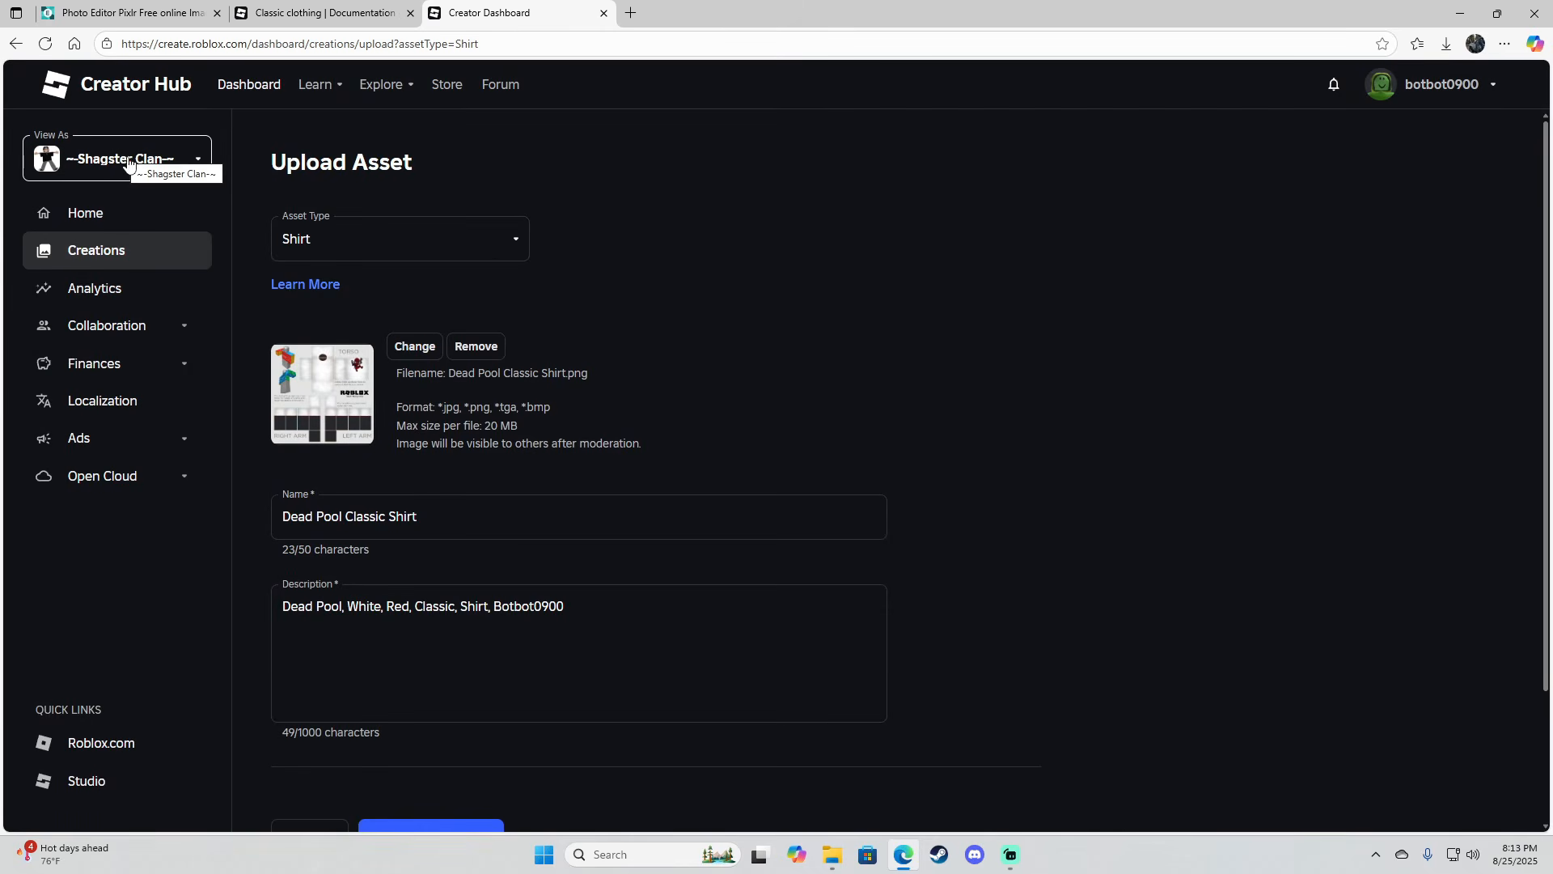
Upload the Dead Pool Classic Shirt asset to the group and approve the 10 Robux fee
scroll(404, 607, down, 2)
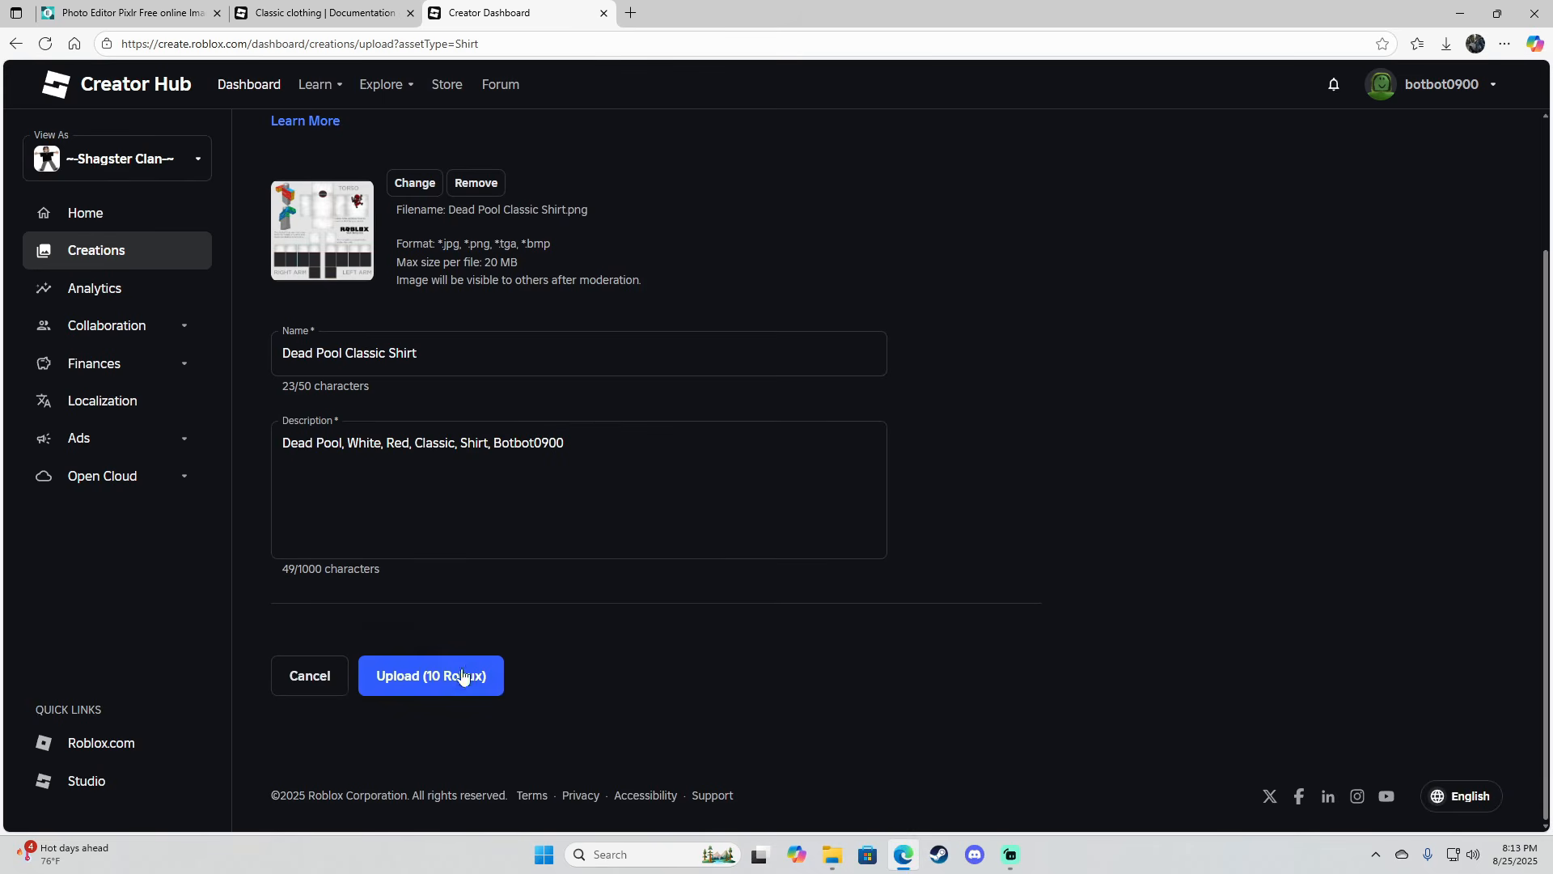
click(435, 676)
click(929, 492)
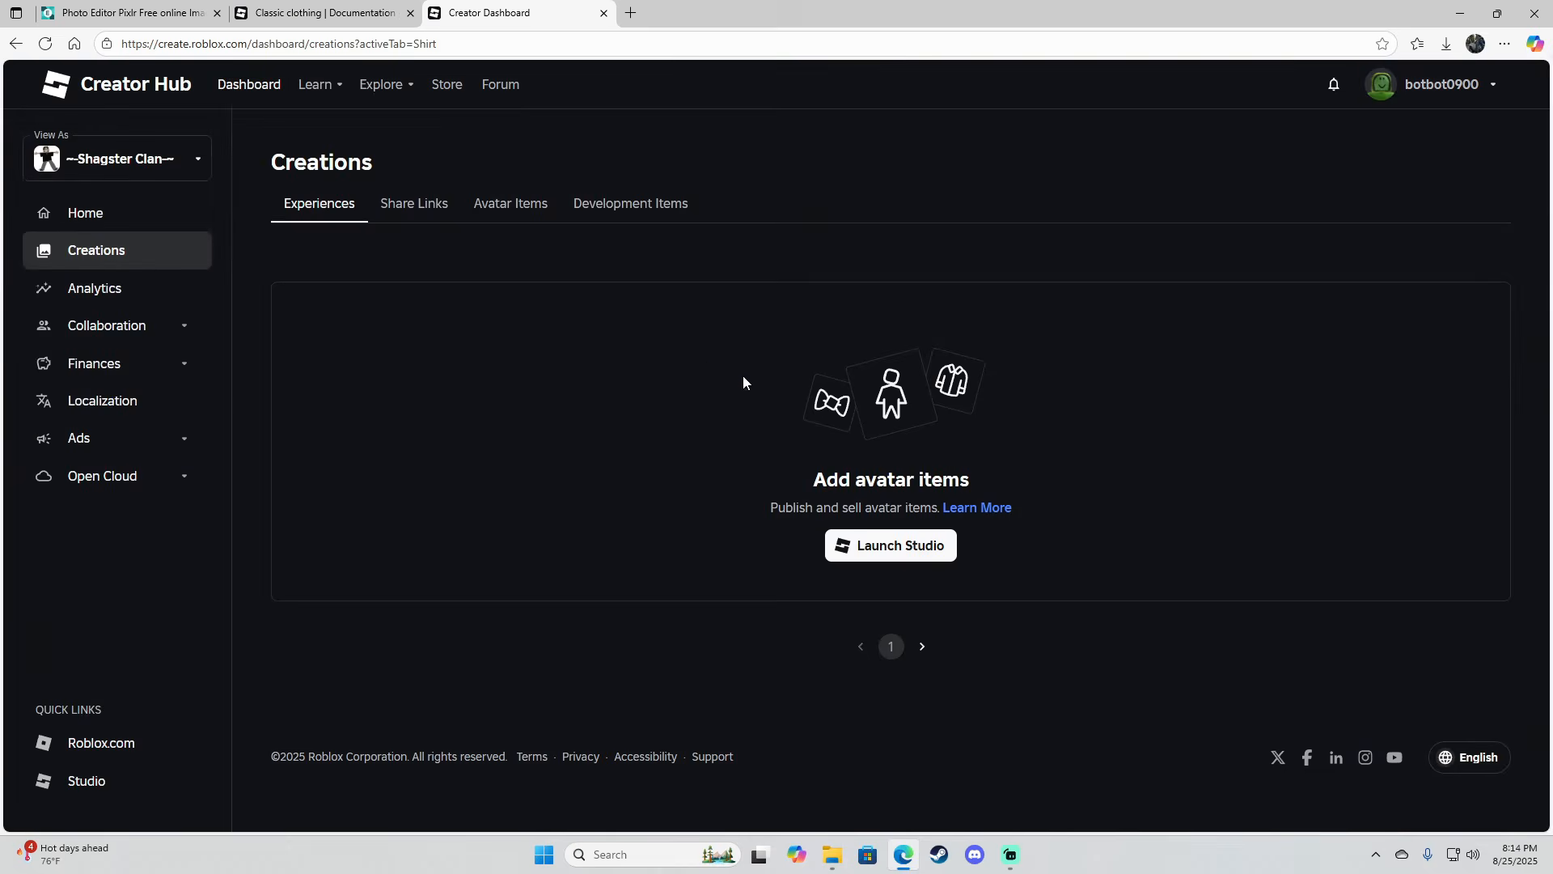
Return to the group's Classic Shirts among its avatar items and open the Dead Pool Classic Shirt for configuration
click(129, 259)
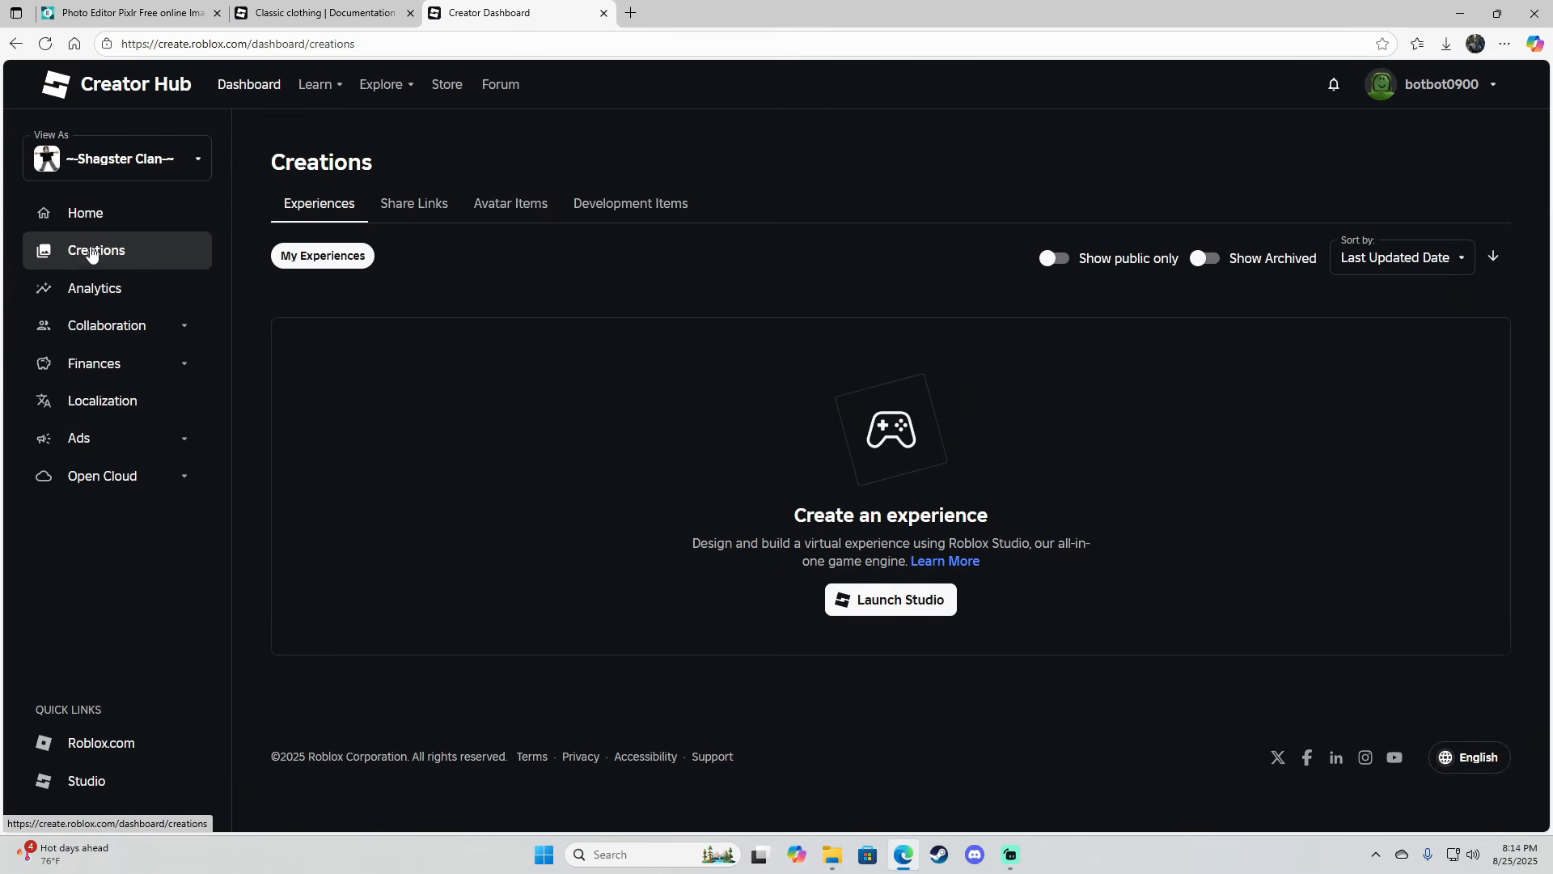
click(514, 204)
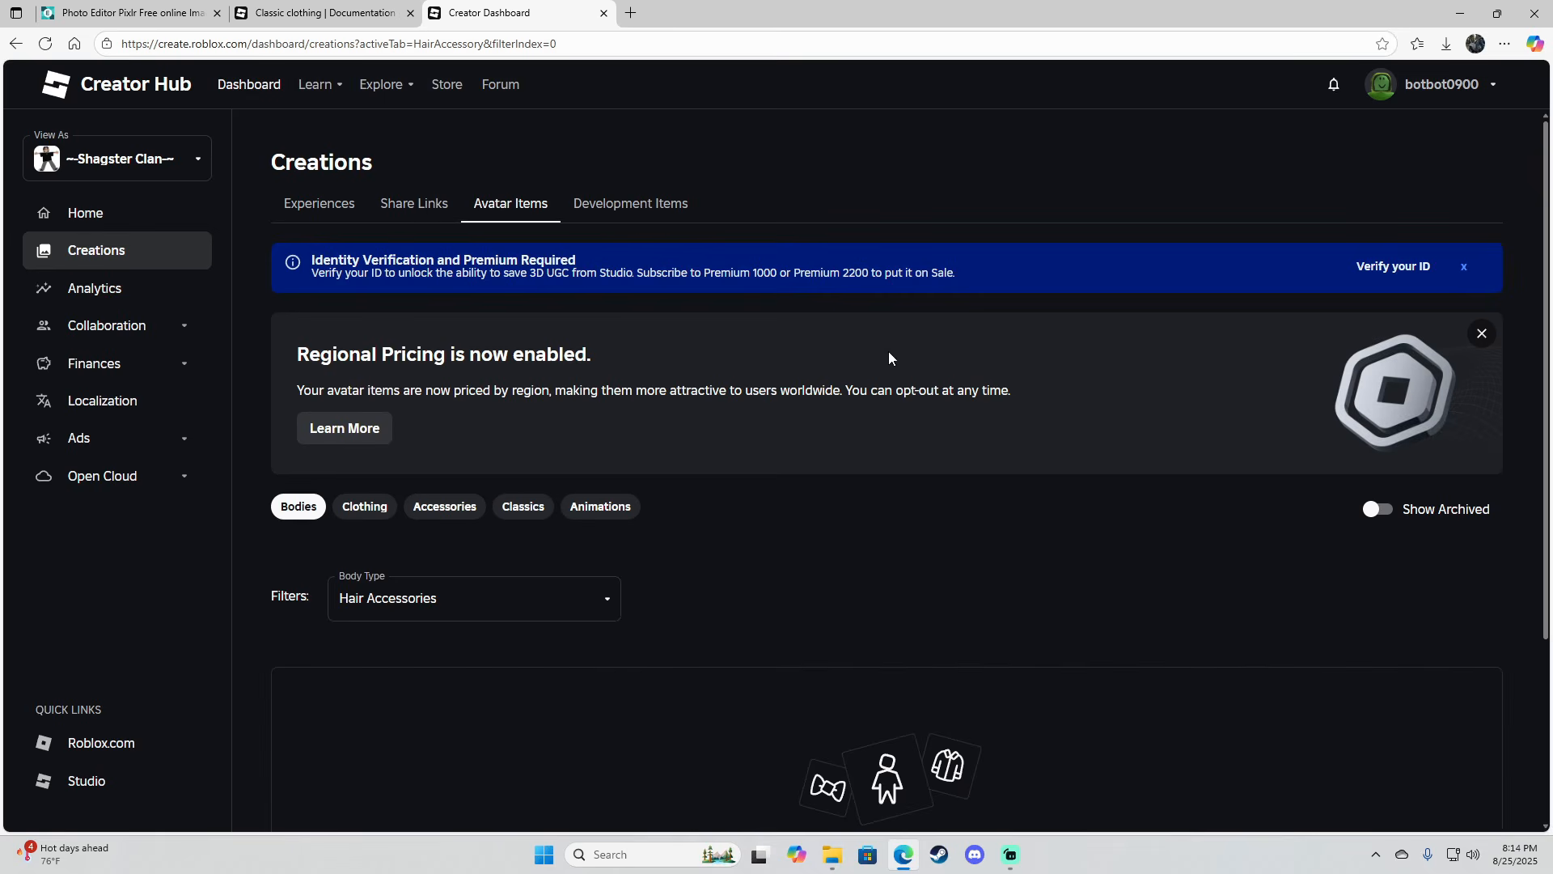
click(521, 509)
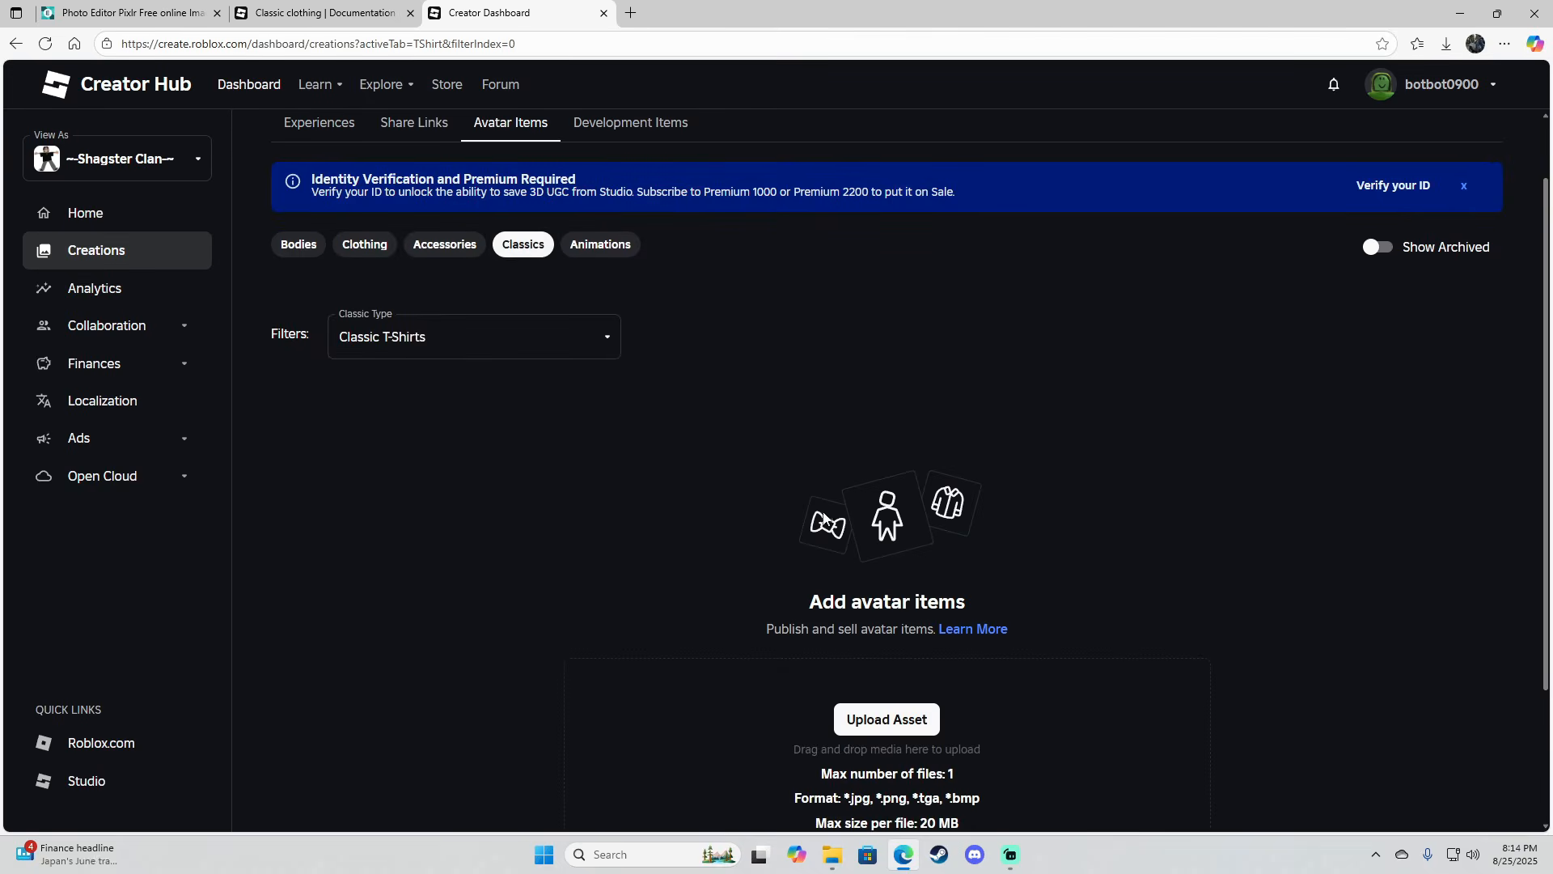
click(409, 333)
click(437, 422)
scroll(861, 397, down, 4)
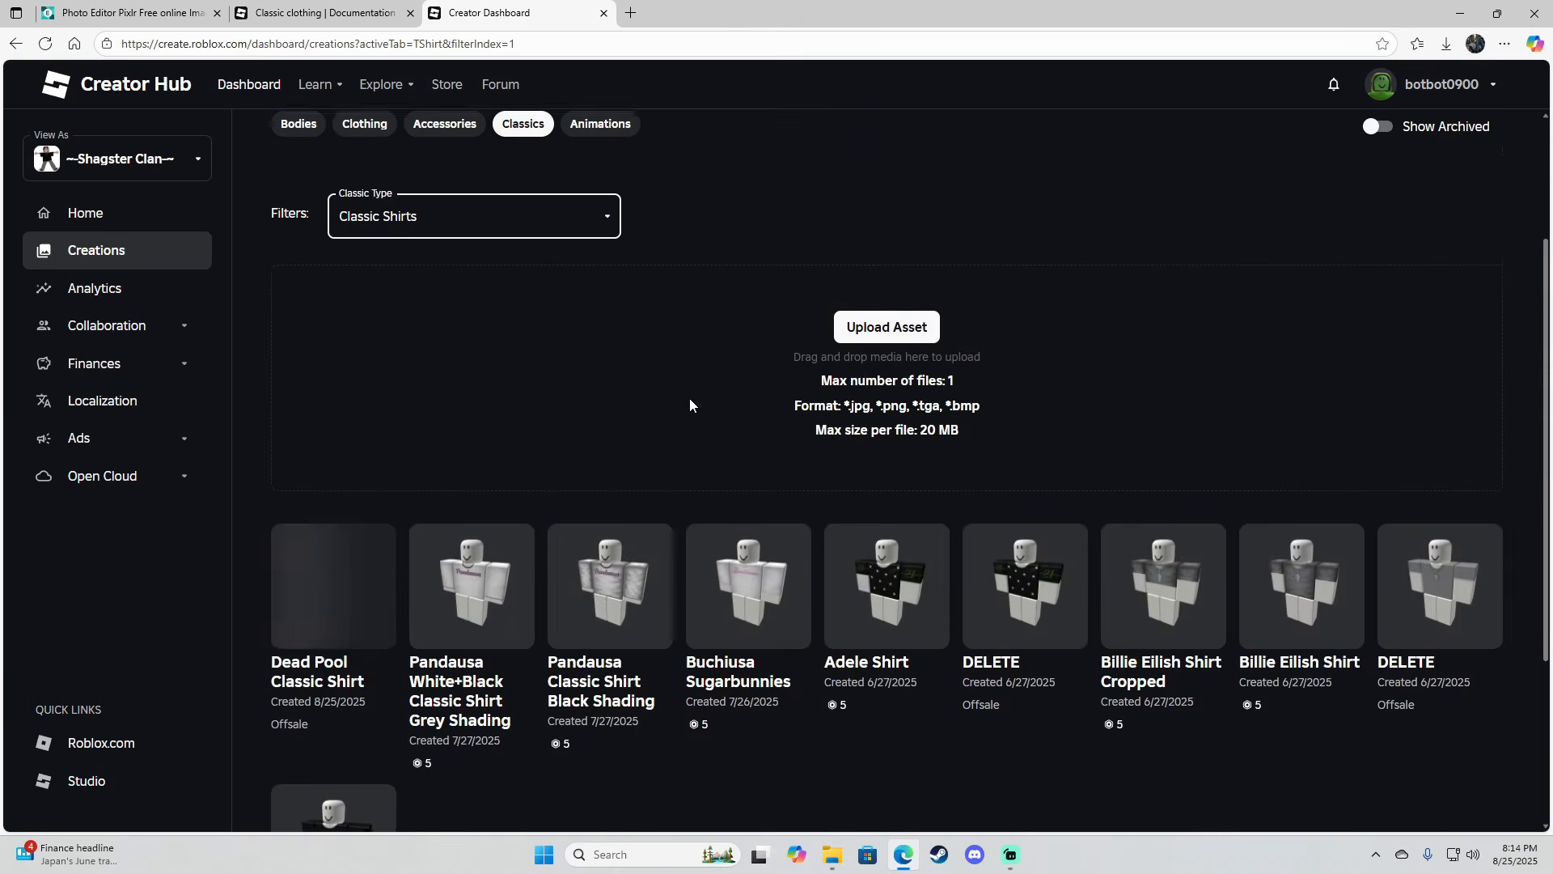
scroll(324, 484, down, 2)
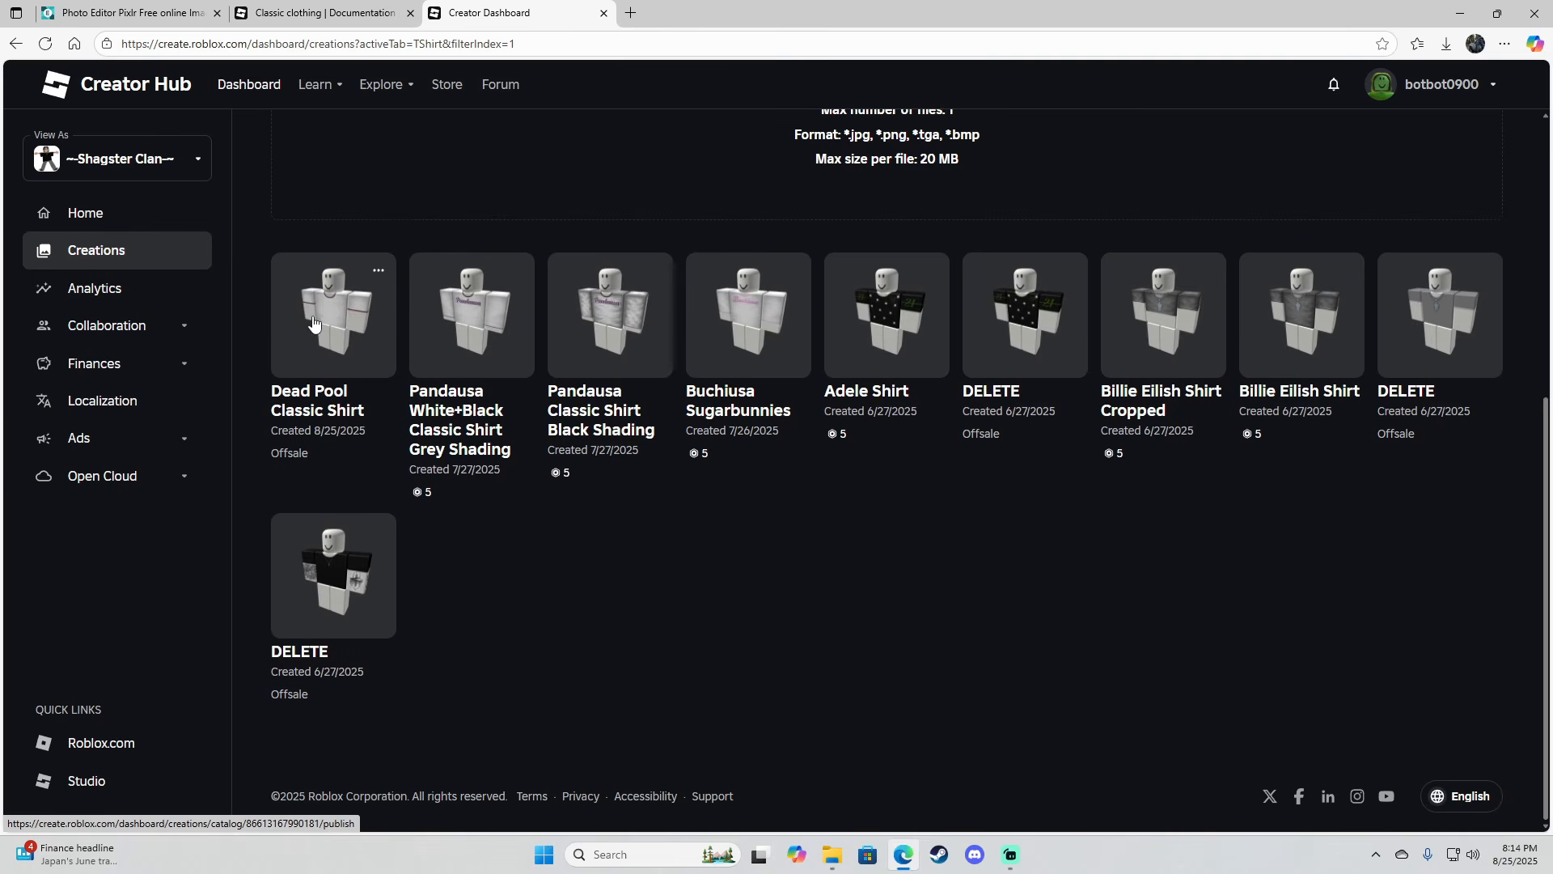
click(314, 324)
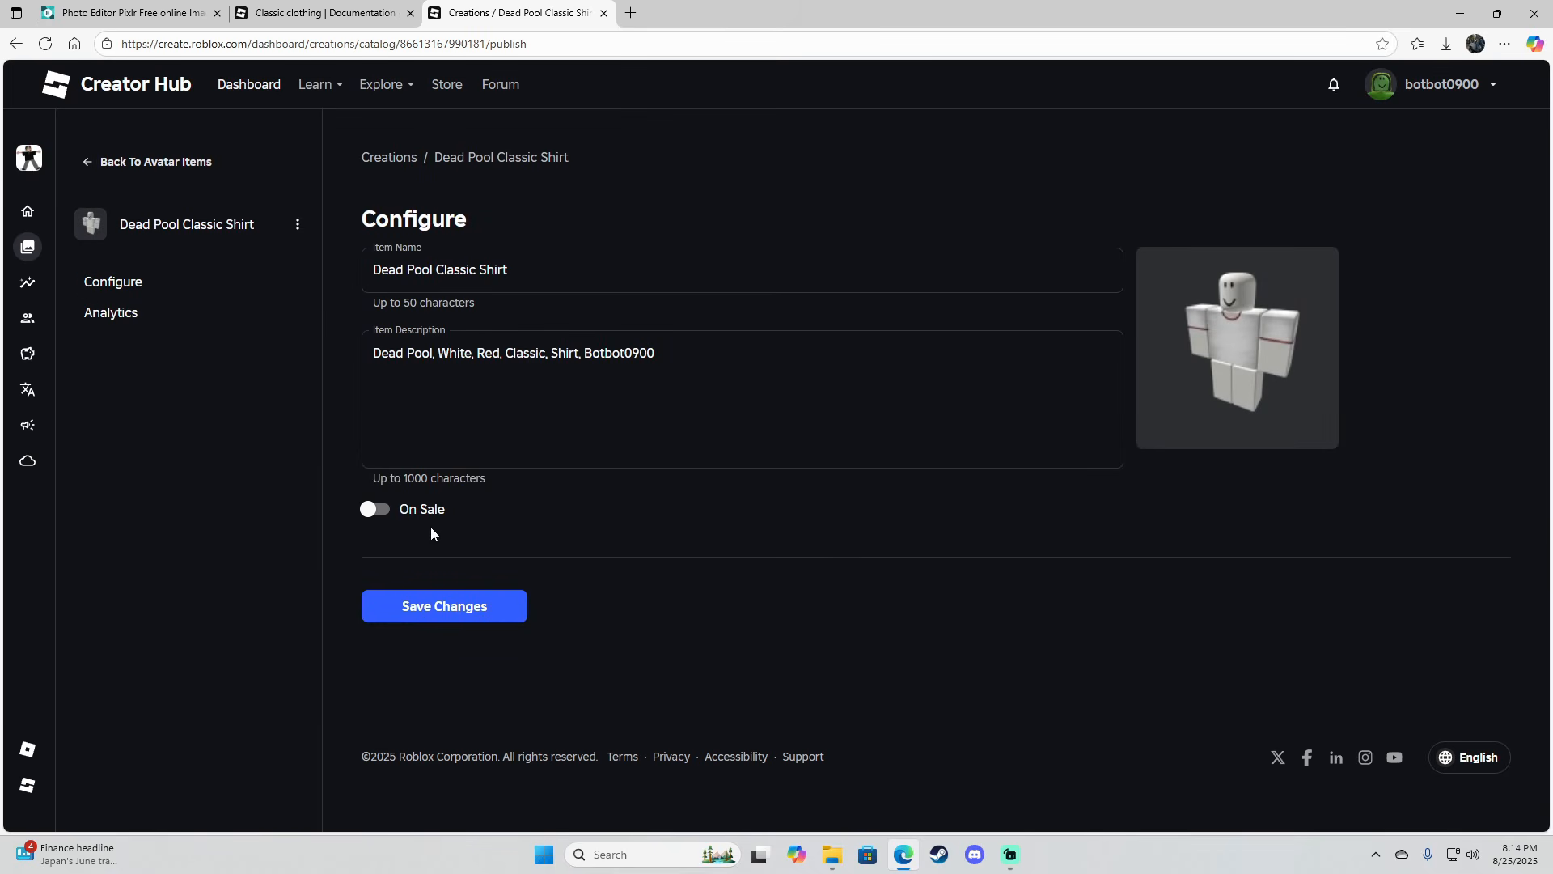
Put the Dead Pool Classic Shirt on sale at a price of 5 Robux and publish it
click(370, 511)
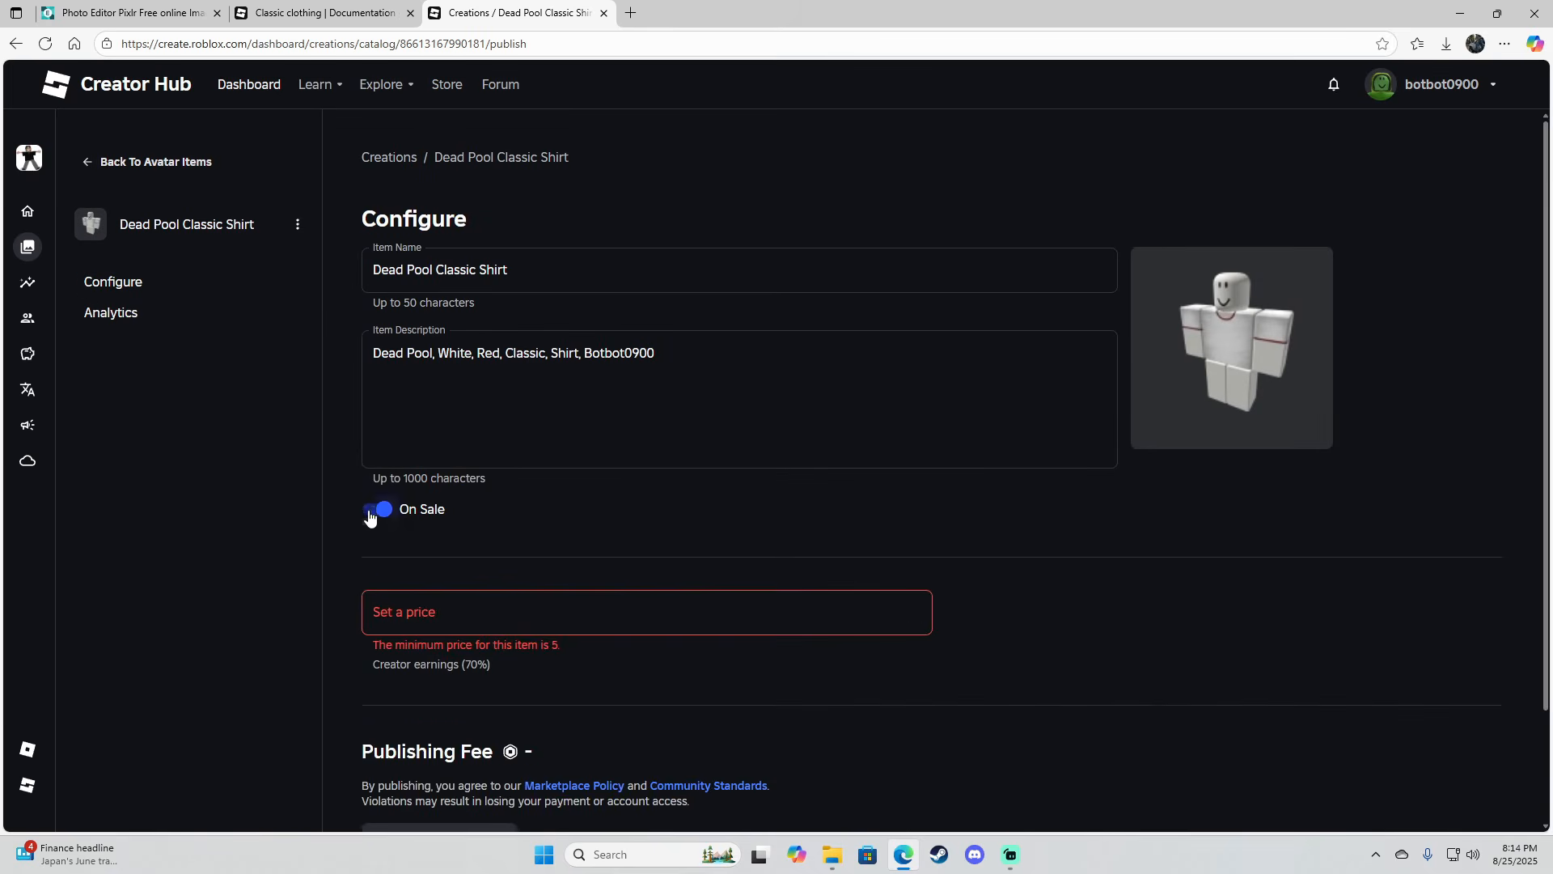
scroll(506, 594, down, 1)
click(555, 565)
text(5)
scroll(672, 630, down, 1)
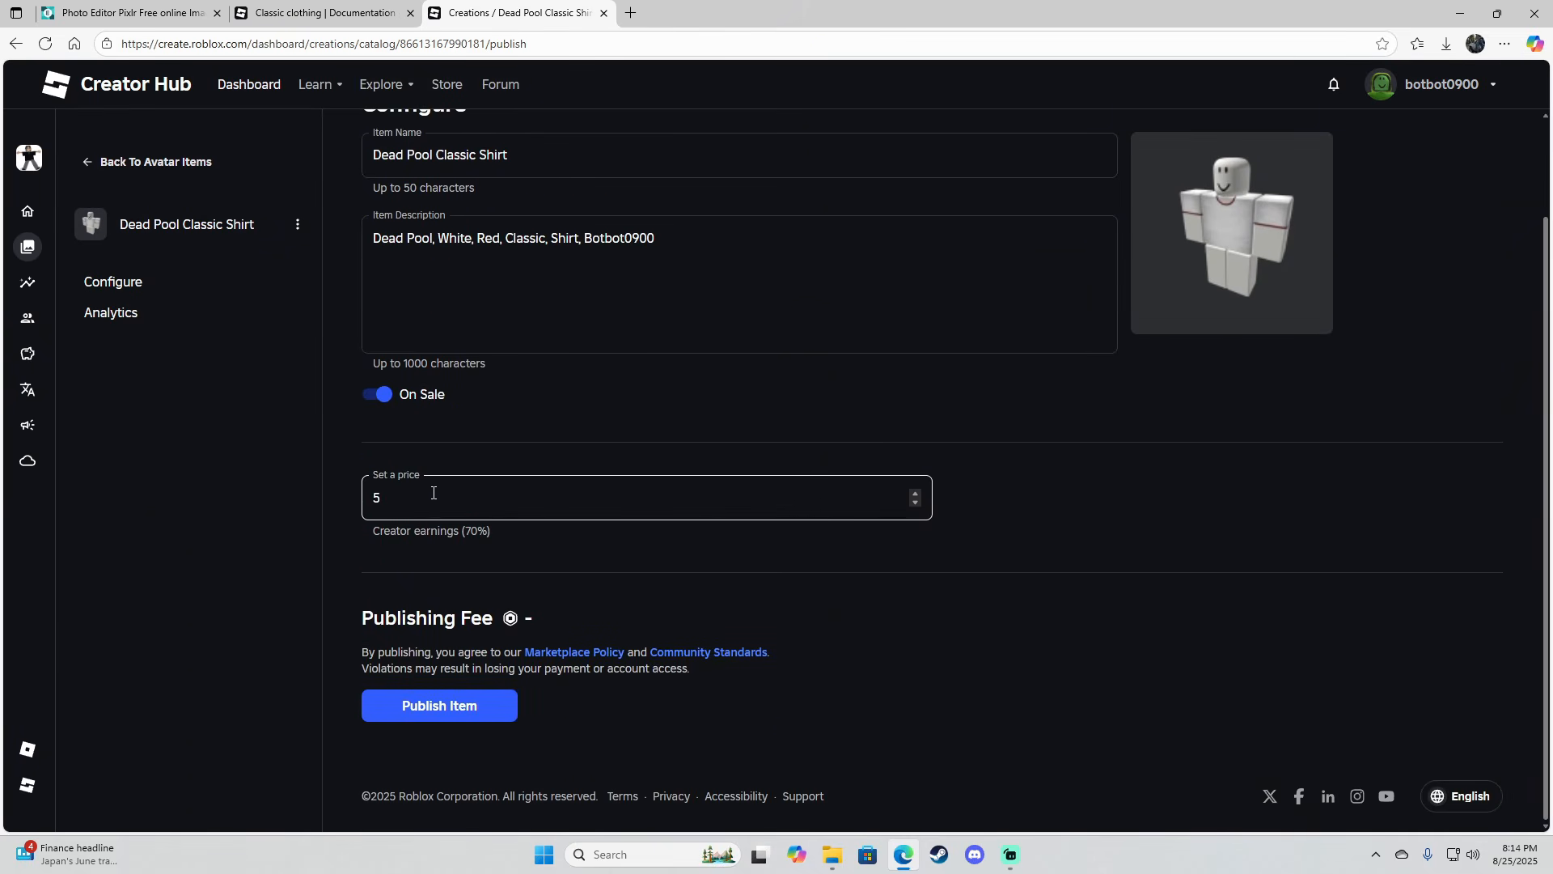
mouse_move(89, 162)
click(430, 705)
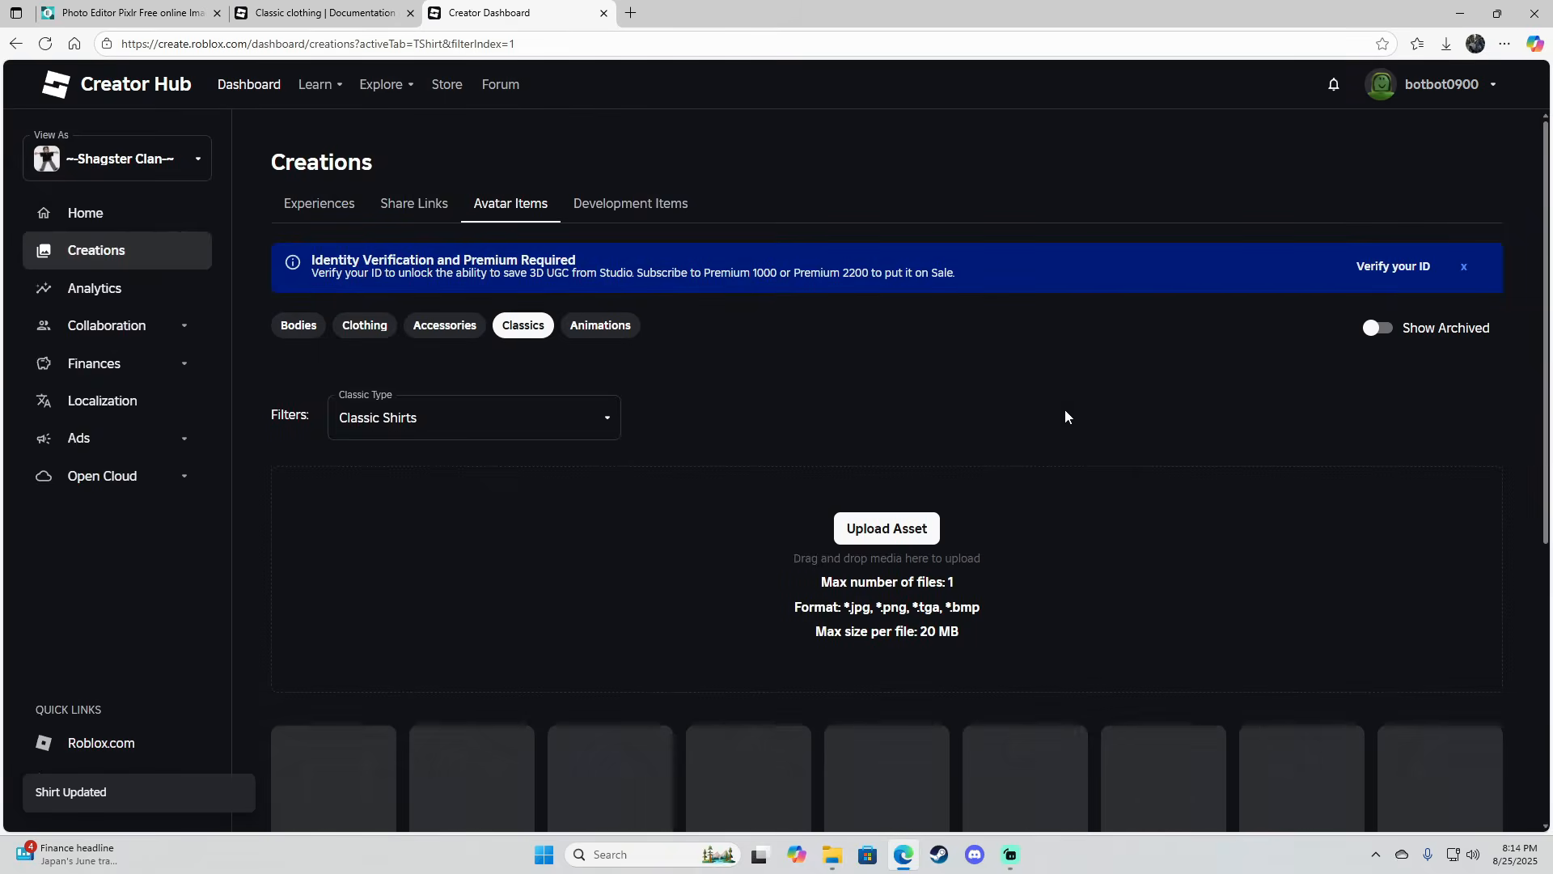
scroll(556, 502, down, 2)
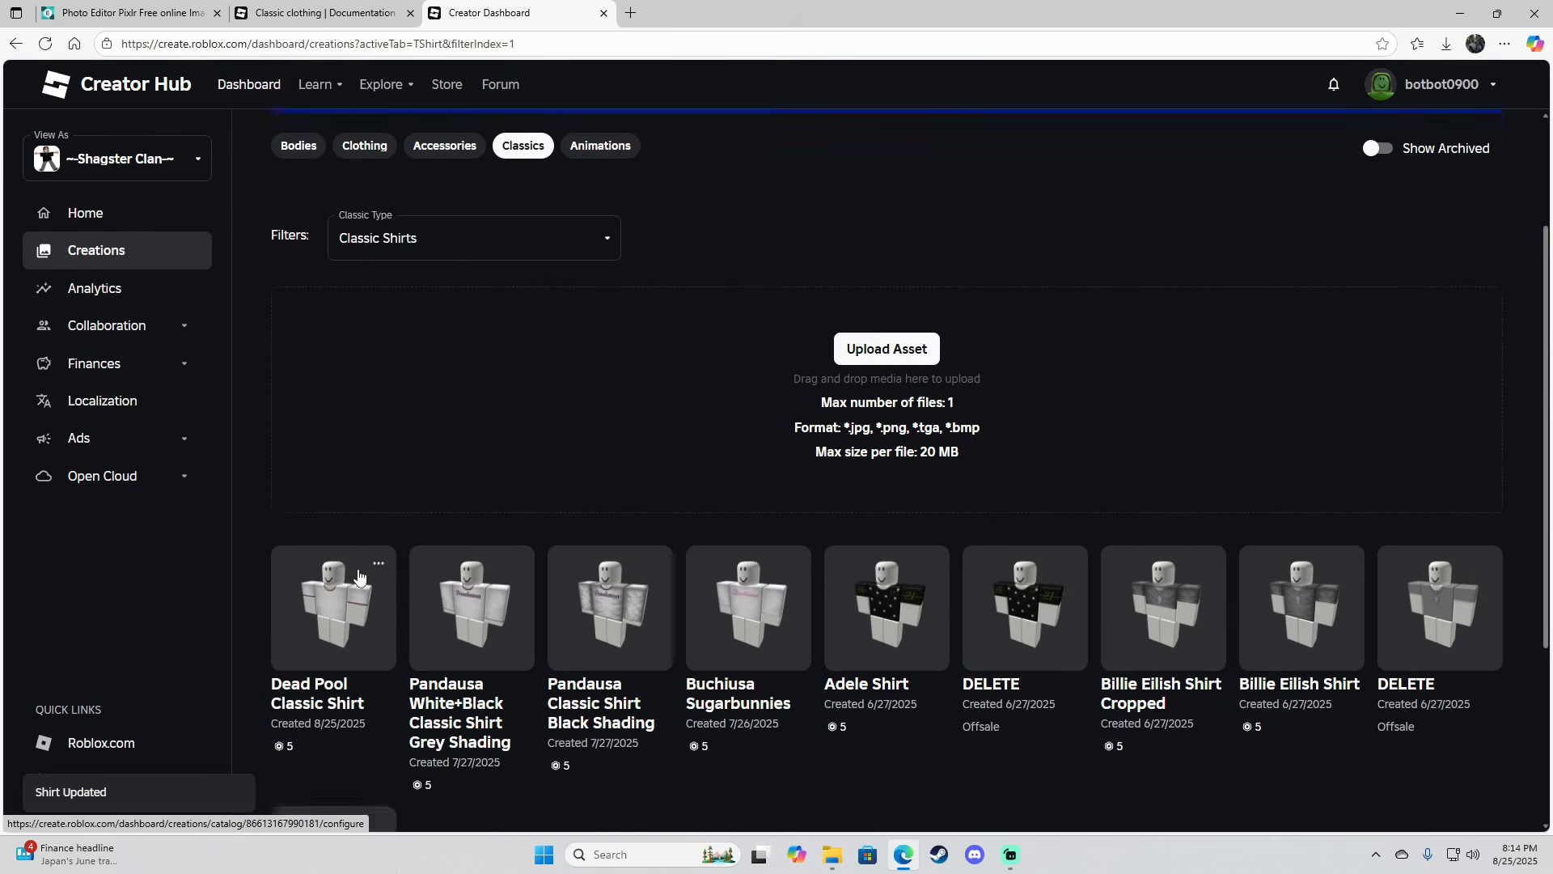
scroll(361, 562, down, 4)
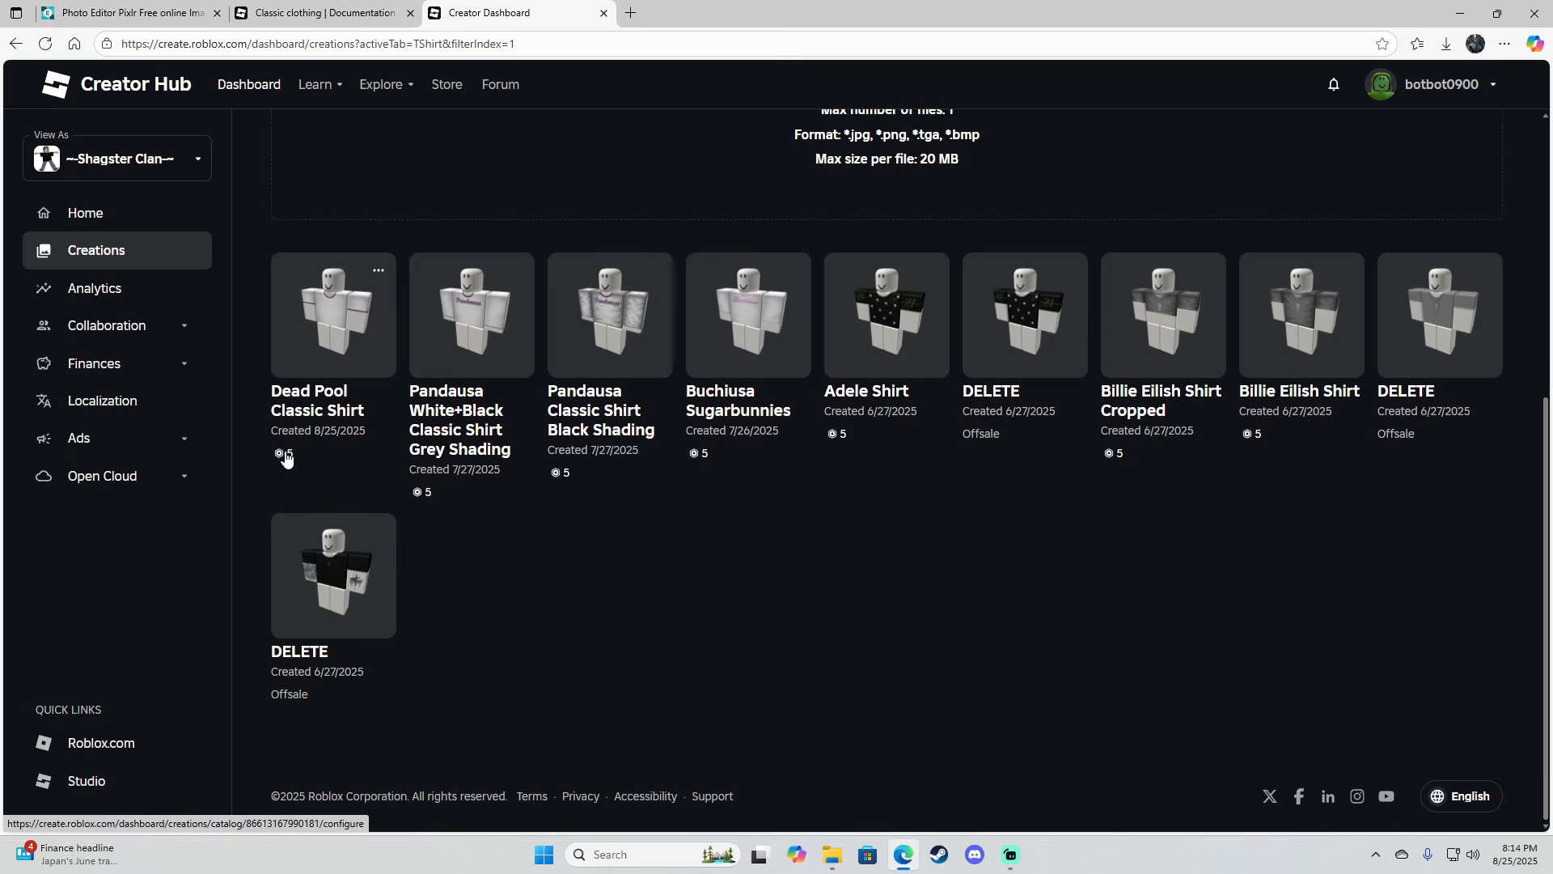
scroll(971, 736, up, 1)
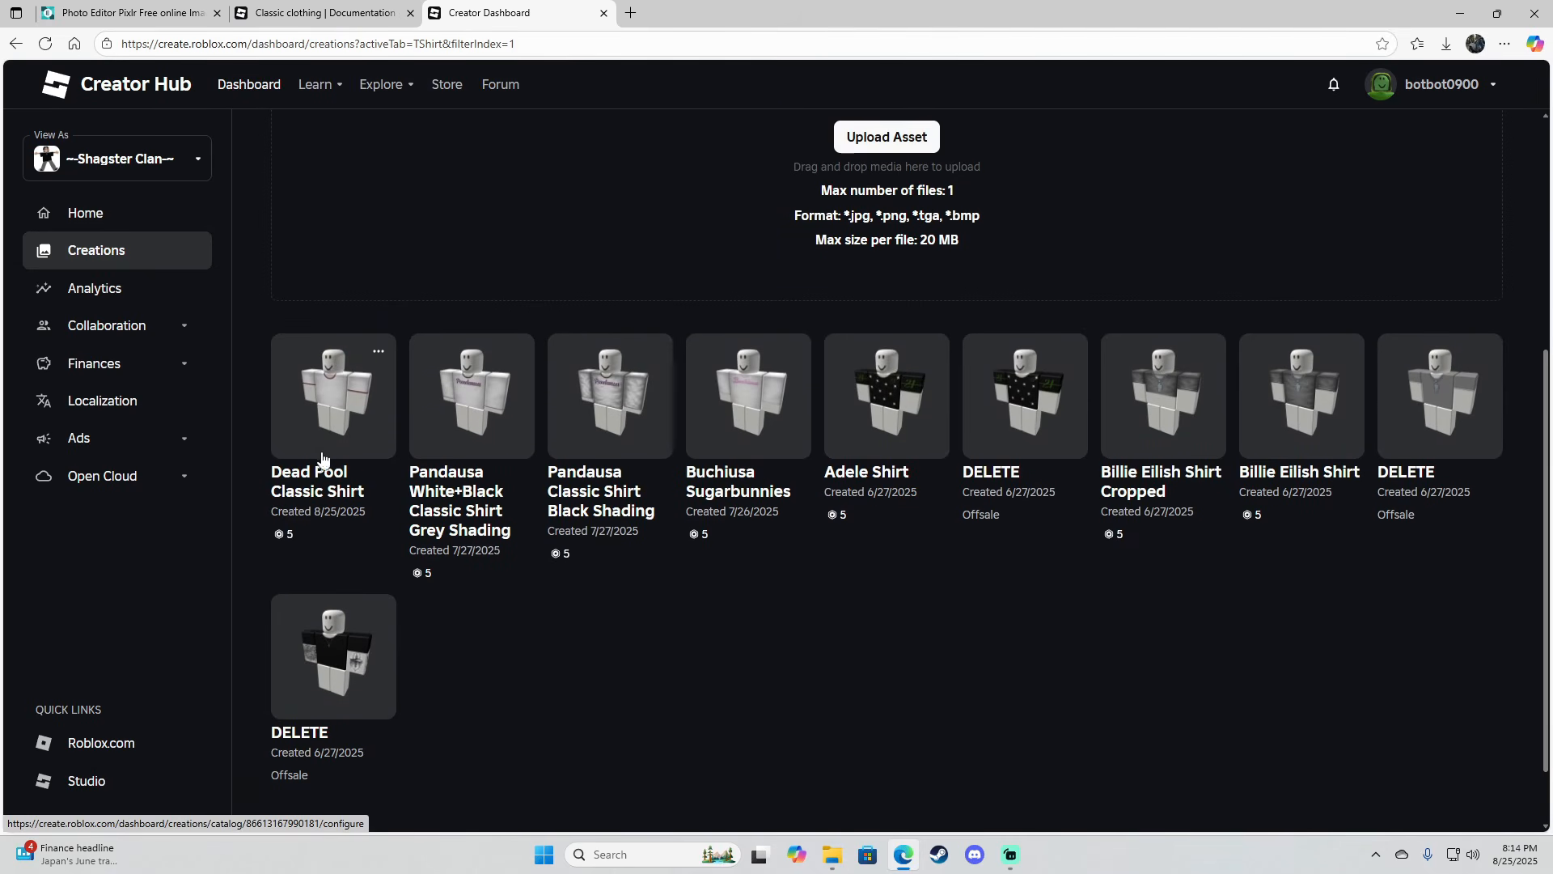
scroll(897, 646, down, 1)
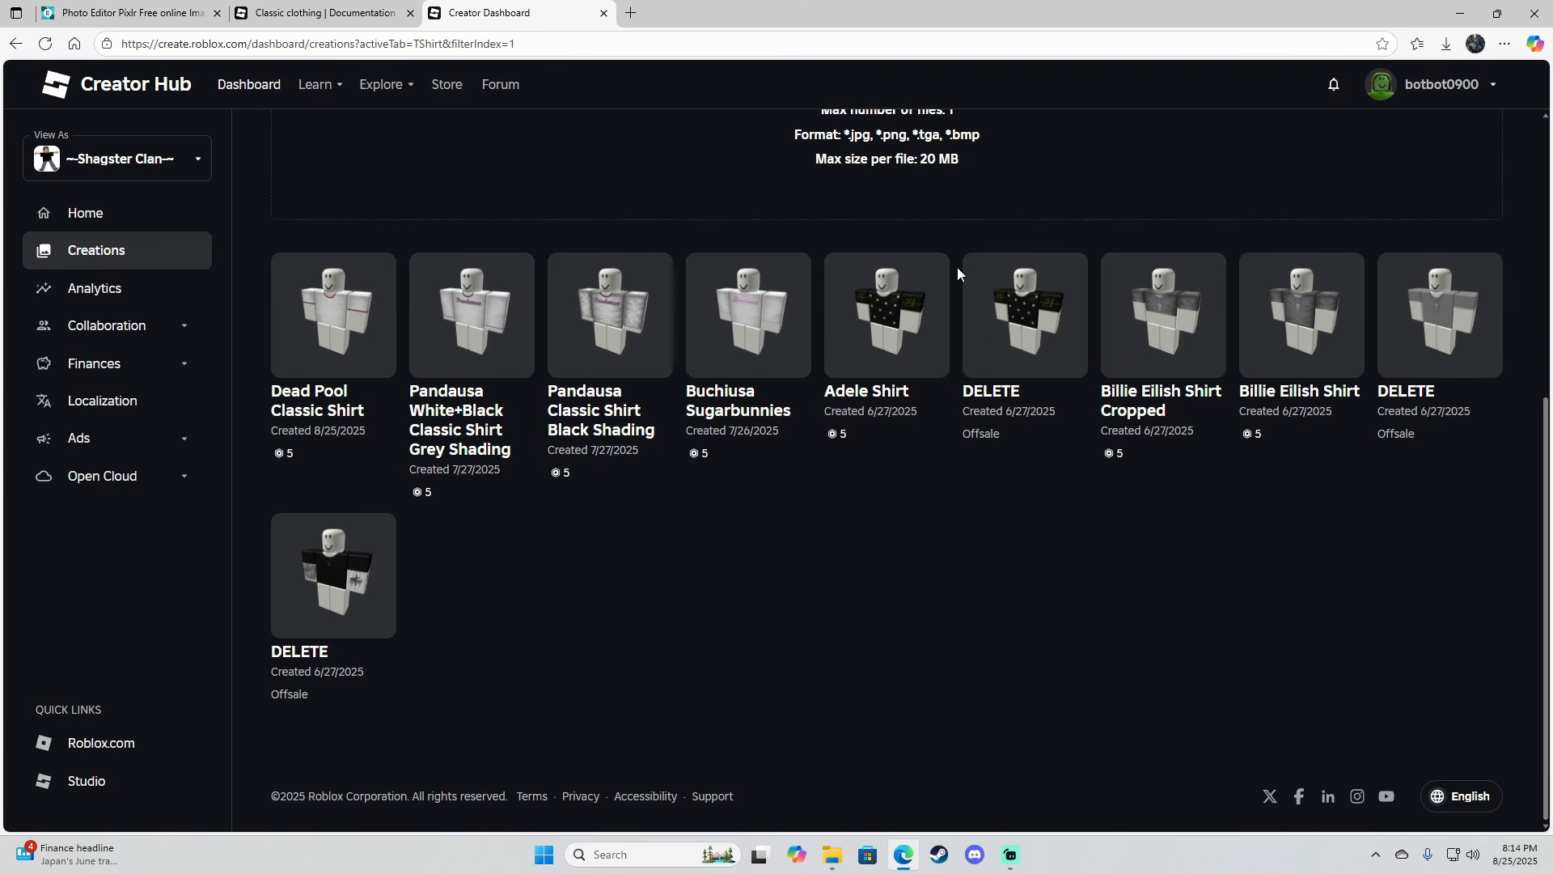